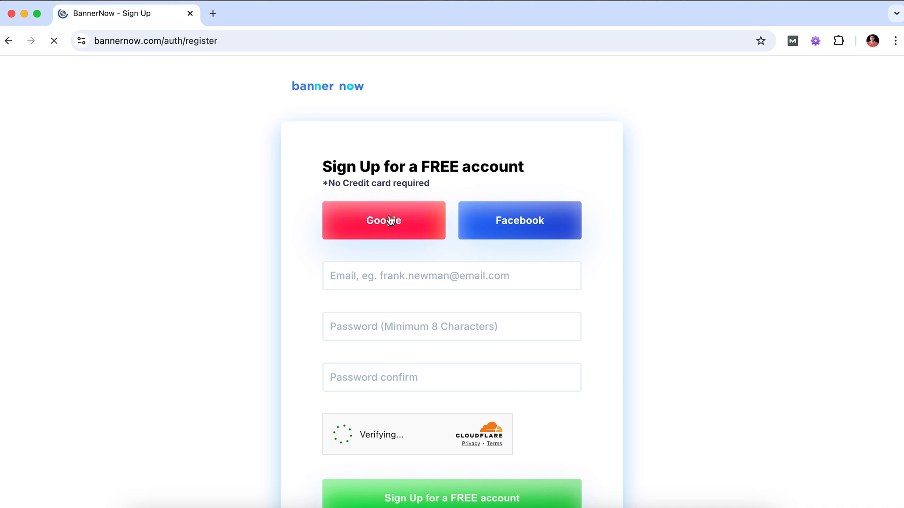
# Sign up for a free BannerNow account by continuing with an existing Google account
pyautogui.click(356, 279)
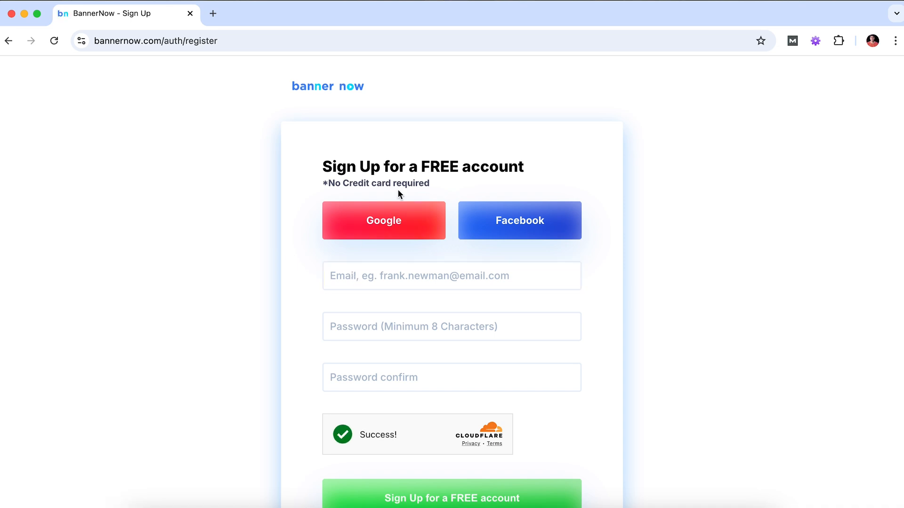
pyautogui.click(374, 234)
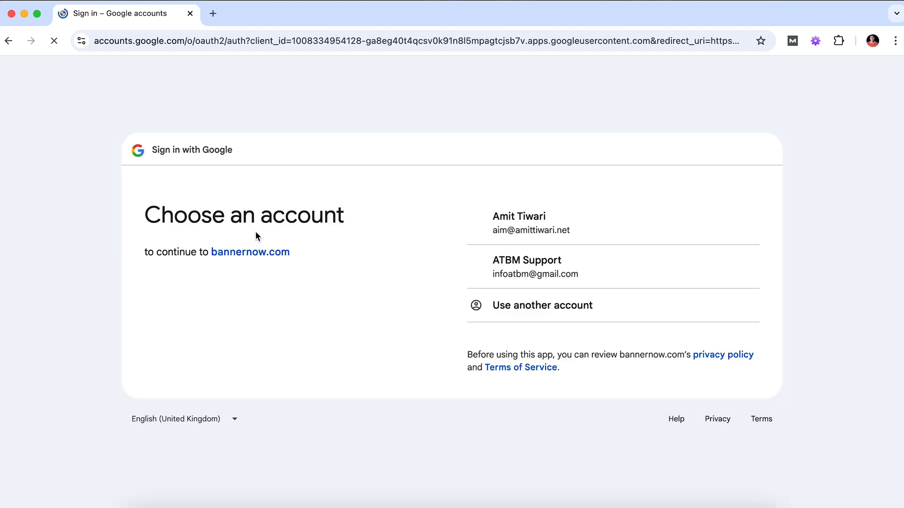
pyautogui.click(490, 244)
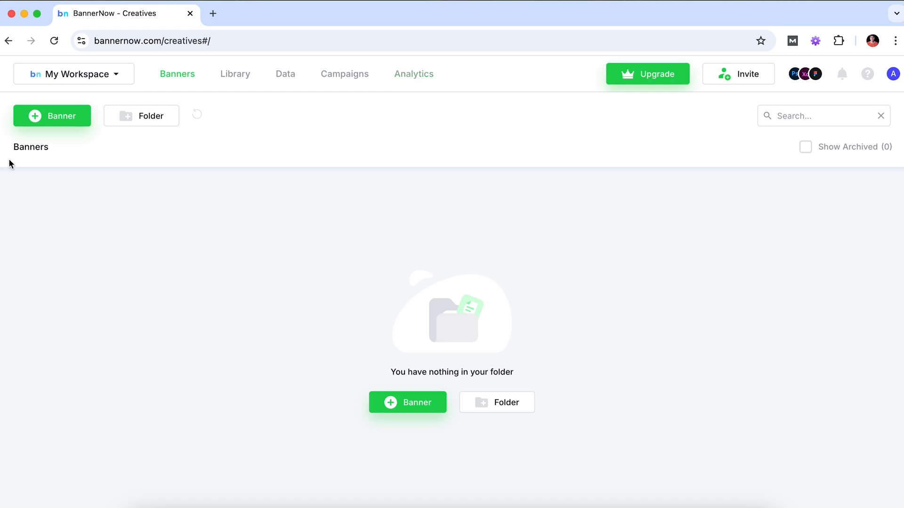
# Start a new banner in the Single Banner format and open the template gallery for it
pyautogui.click(51, 119)
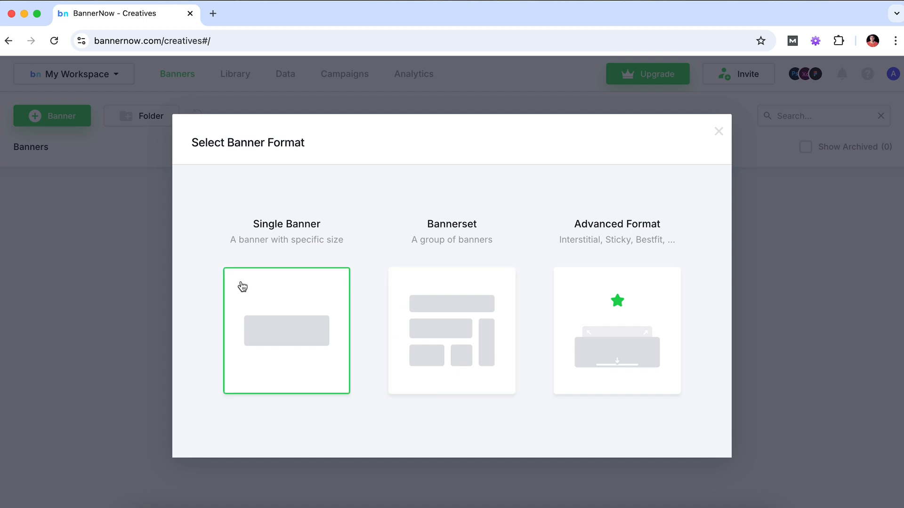
pyautogui.click(258, 294)
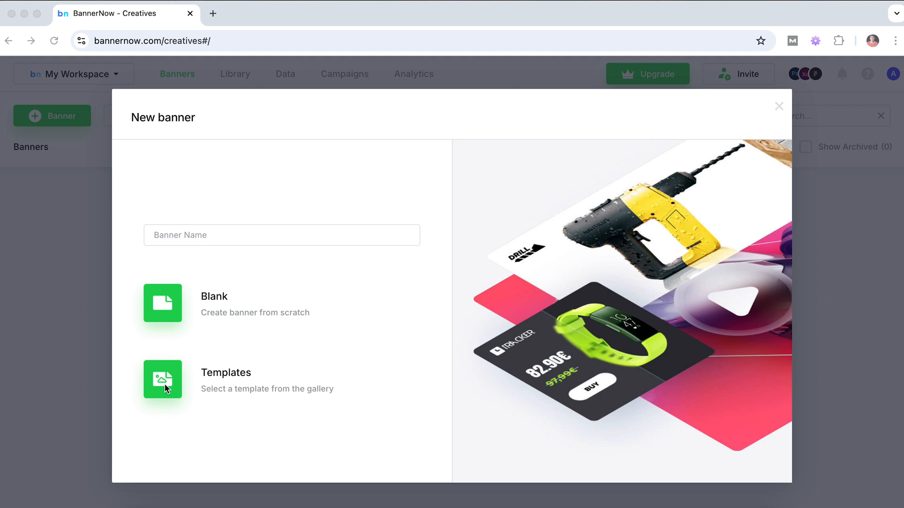
pyautogui.click(210, 374)
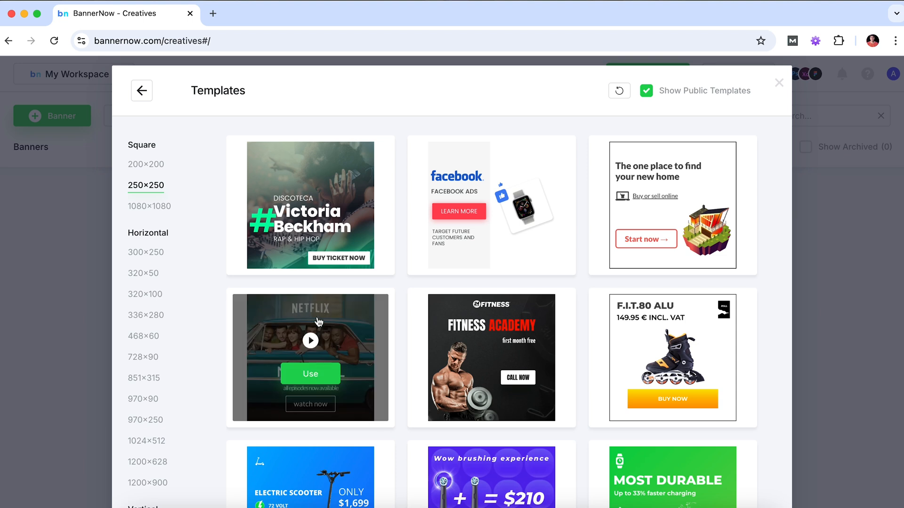
# Preview the 250×250 Netflix "New Girl" template, close the preview and review the list of available template sizes
pyautogui.click(313, 346)
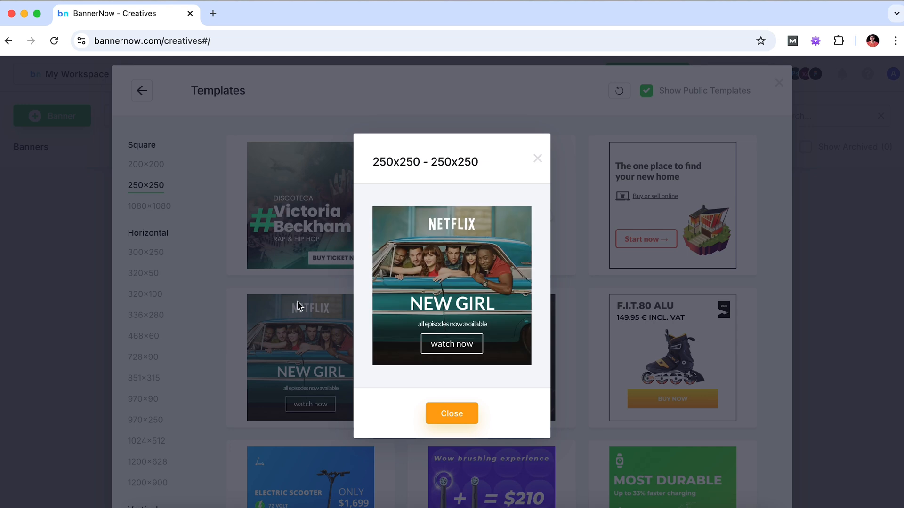
pyautogui.click(459, 420)
pyautogui.scroll(-3, 140, 283)
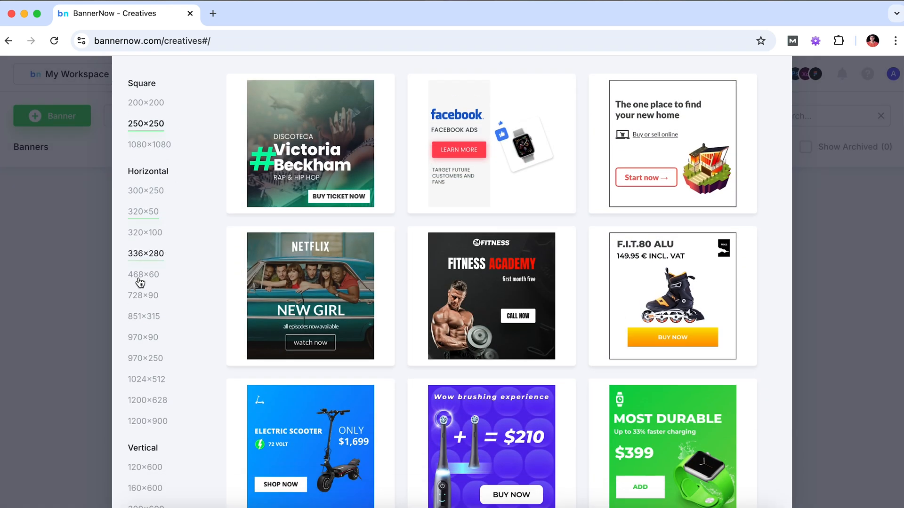
pyautogui.scroll(-1, 141, 282)
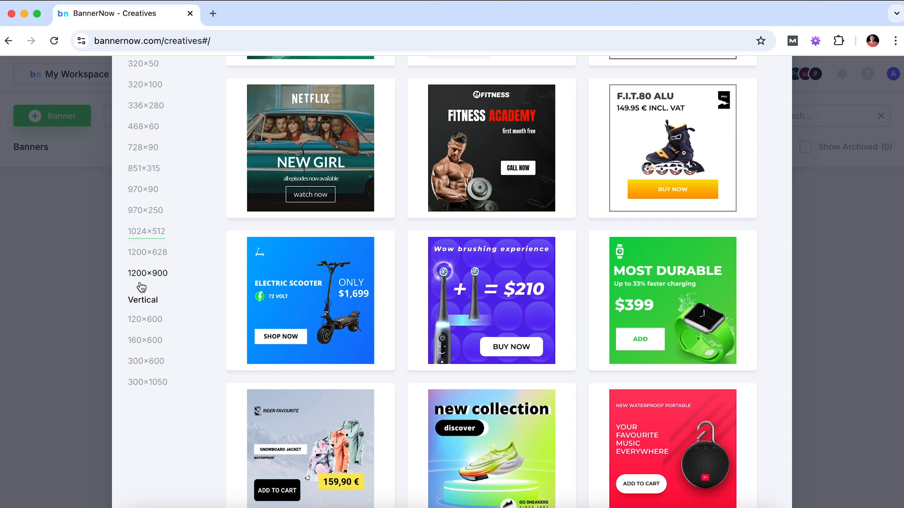
pyautogui.scroll(4, 141, 278)
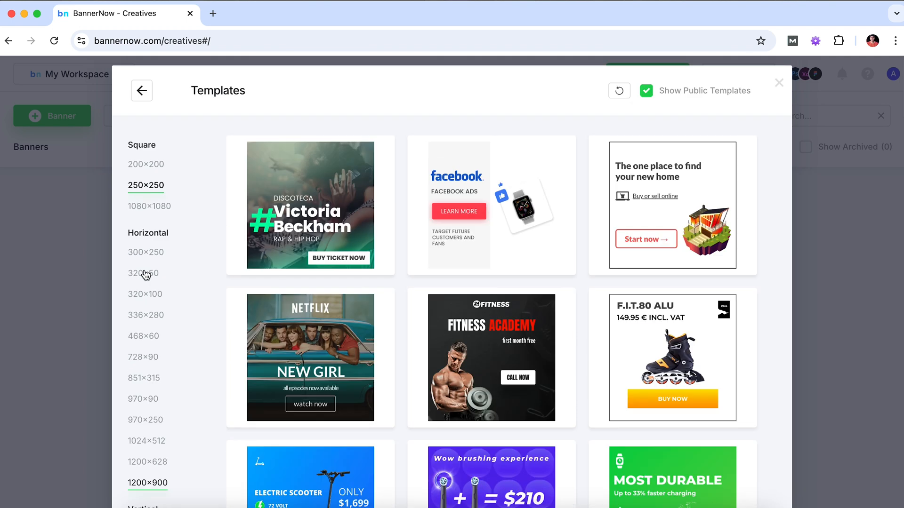
# Show the square templates at 200×200 and then at 1080×1080, and browse the larger designs
pyautogui.click(143, 169)
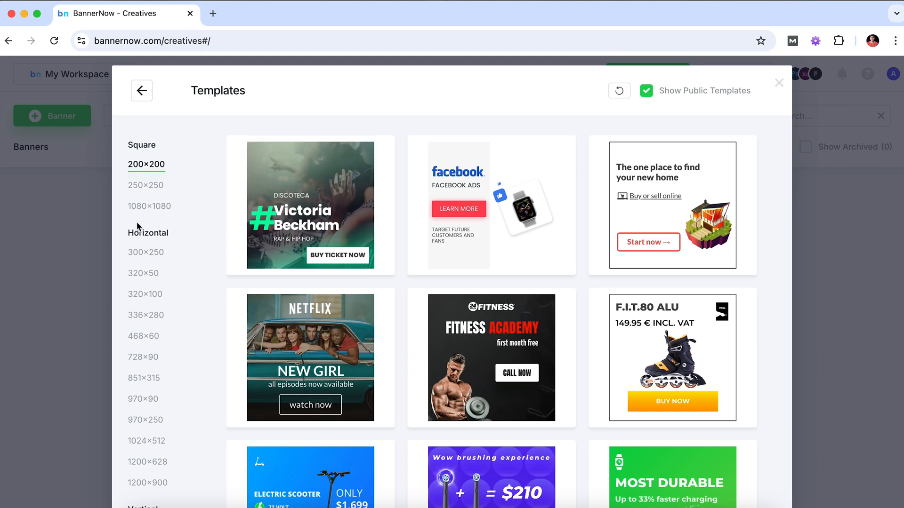
pyautogui.click(146, 205)
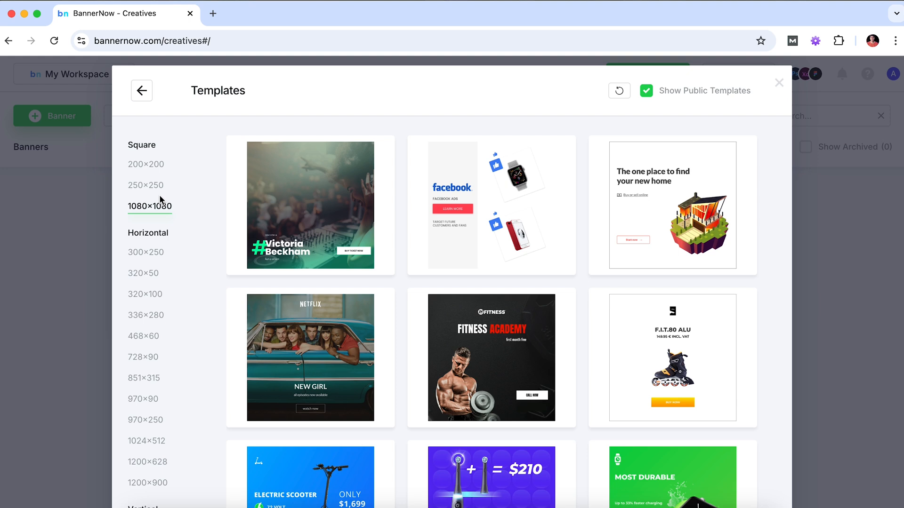
pyautogui.moveTo(493, 361)
pyautogui.scroll(-6, 409, 337)
pyautogui.scroll(-1, 408, 337)
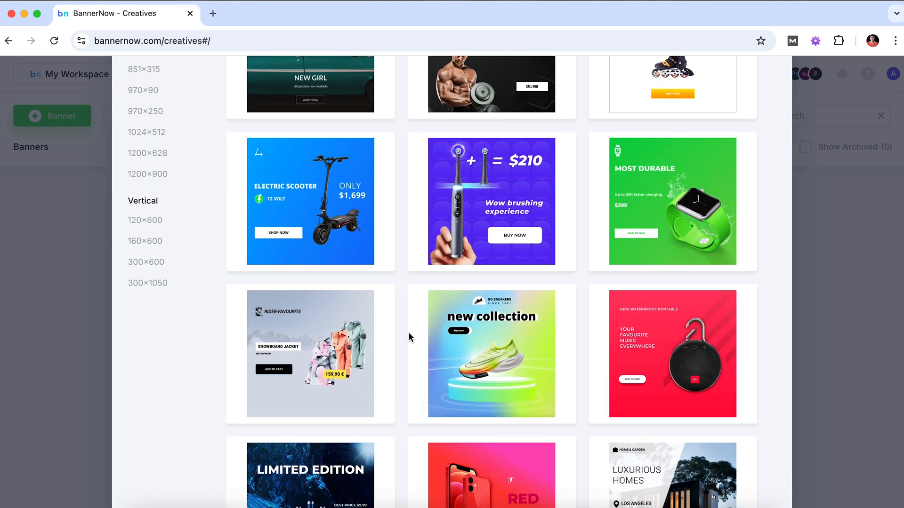
pyautogui.scroll(5, 409, 337)
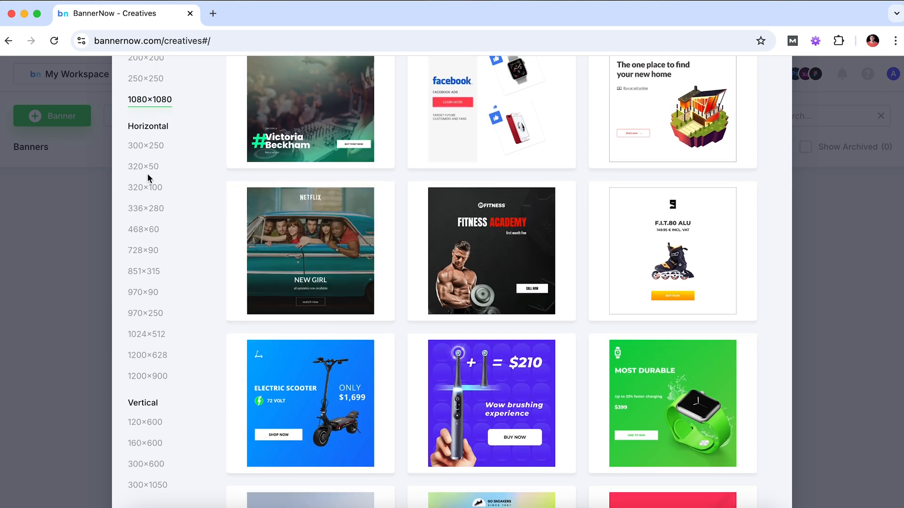
# Show the horizontal 970×90 templates, preview the Netflix "New Girl" banner and close the preview
pyautogui.click(138, 294)
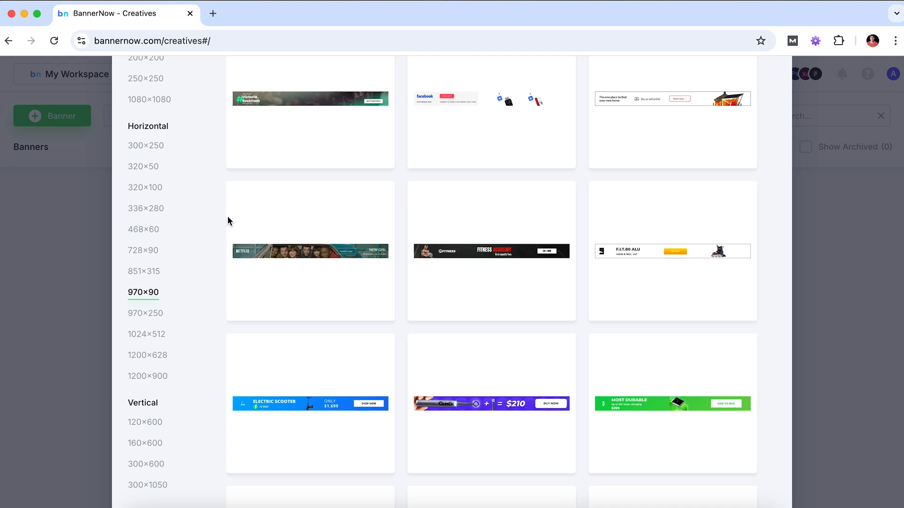
pyautogui.moveTo(309, 234)
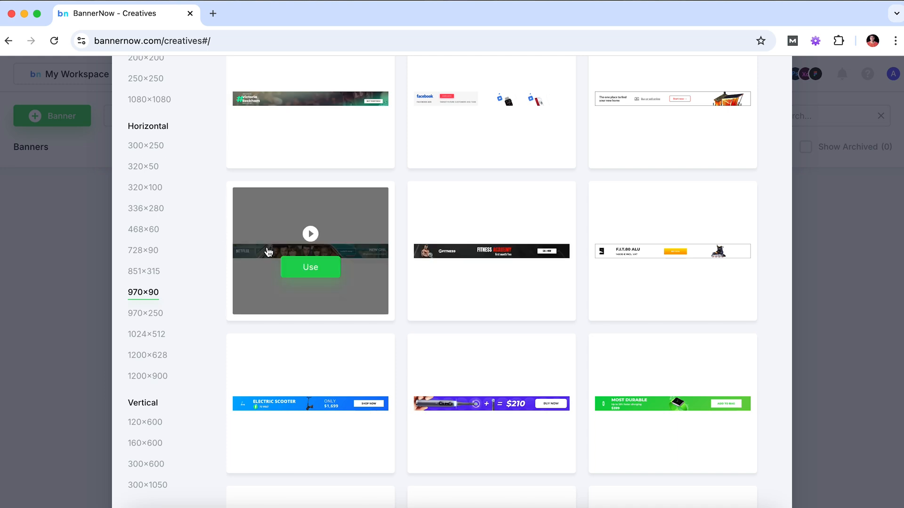
pyautogui.click(310, 234)
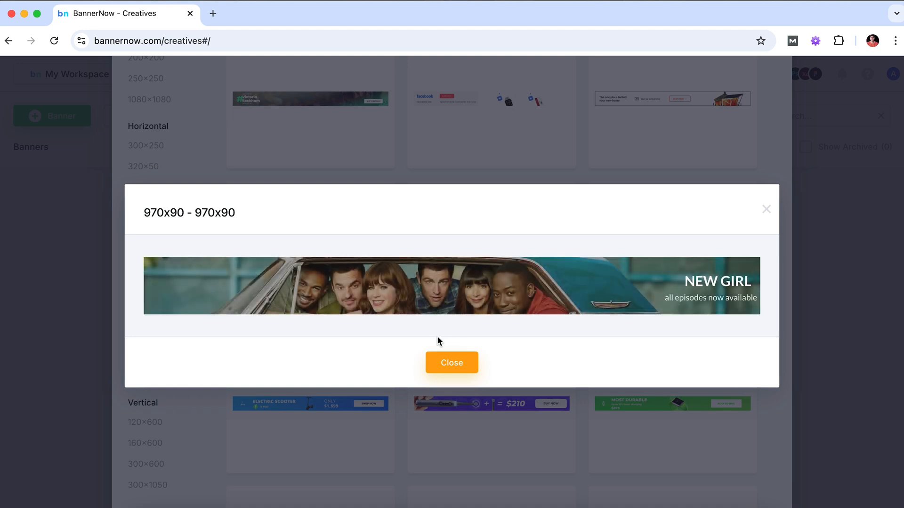
pyautogui.click(462, 363)
# Show the vertical 160×600 templates, preview the Netflix "New Girl" banner and close the preview
pyautogui.scroll(-2, 153, 427)
pyautogui.click(145, 351)
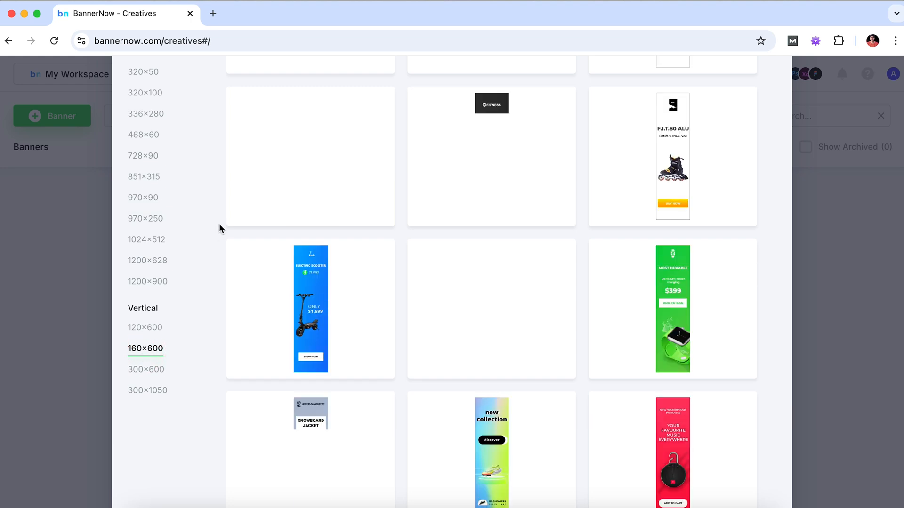
pyautogui.scroll(3, 220, 228)
pyautogui.scroll(1, 220, 229)
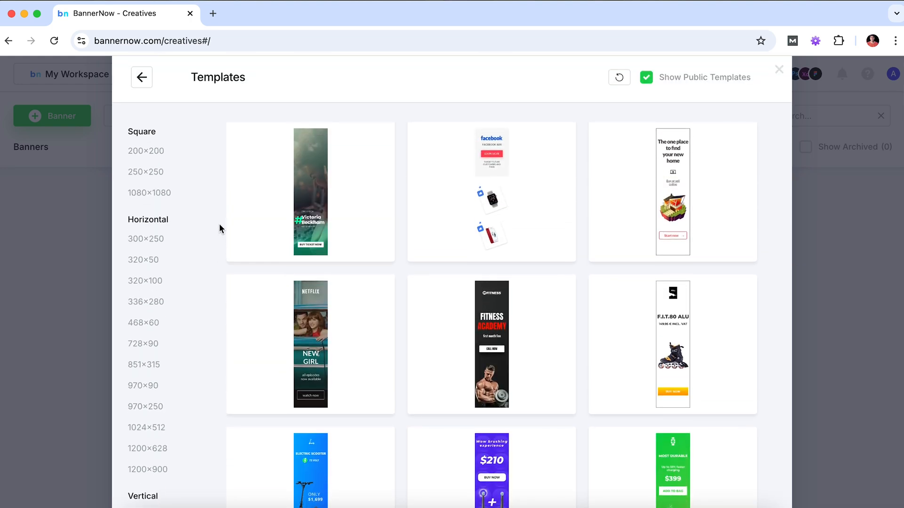
pyautogui.scroll(-3, 219, 229)
pyautogui.moveTo(322, 217)
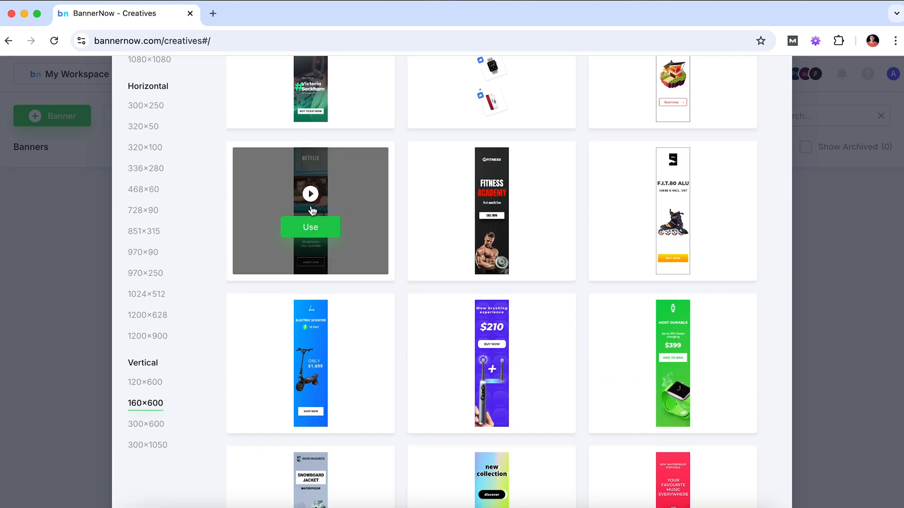
pyautogui.click(310, 200)
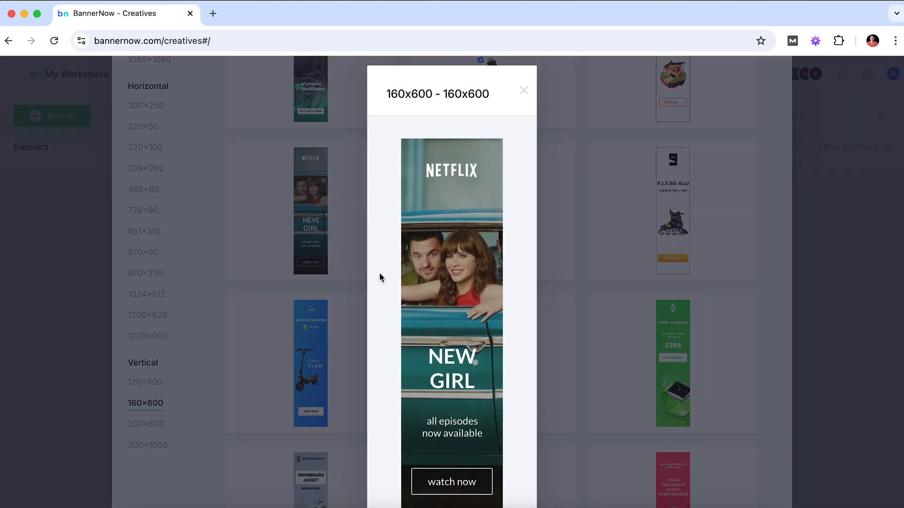
pyautogui.click(524, 91)
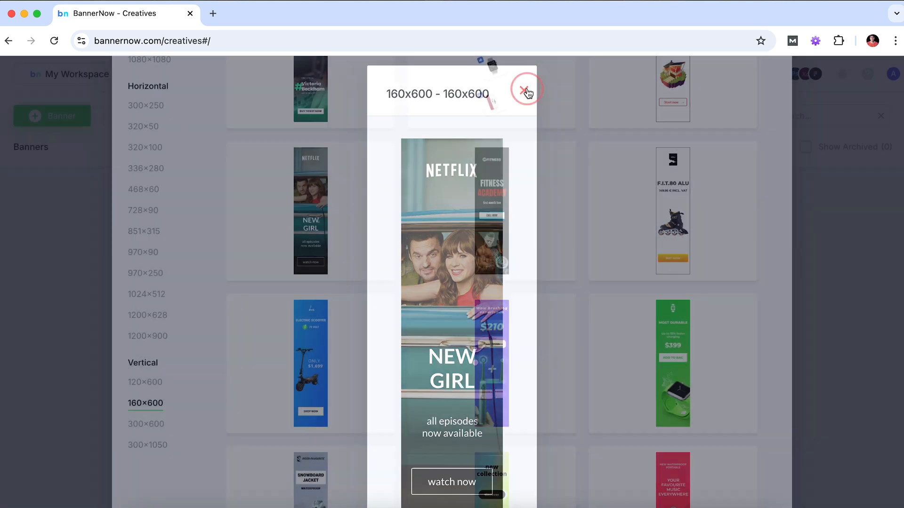
# Show the 728×90 templates briefly, and return the gallery to the square 250×250 size
pyautogui.click(142, 210)
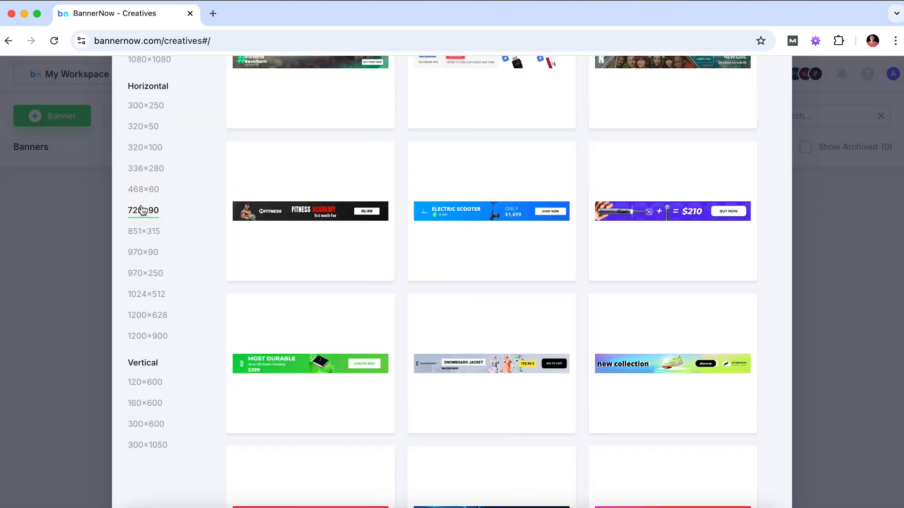
pyautogui.scroll(3, 143, 210)
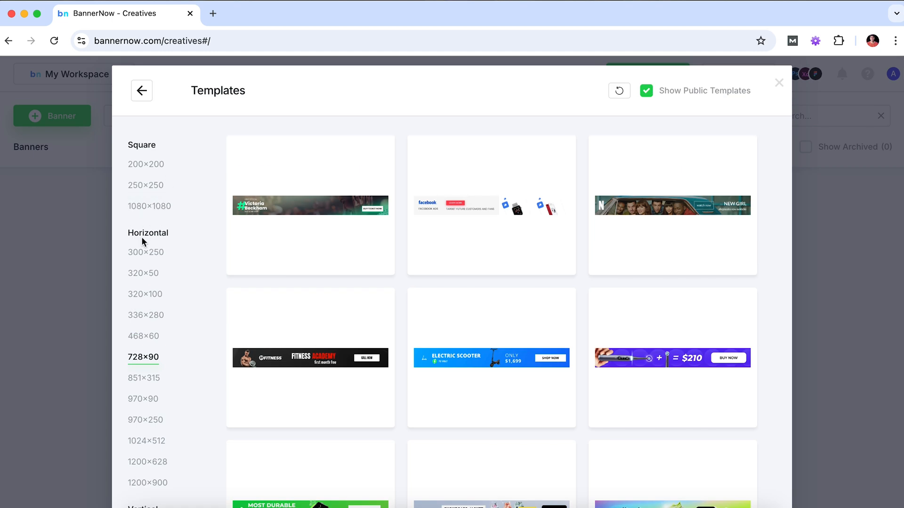
pyautogui.click(152, 192)
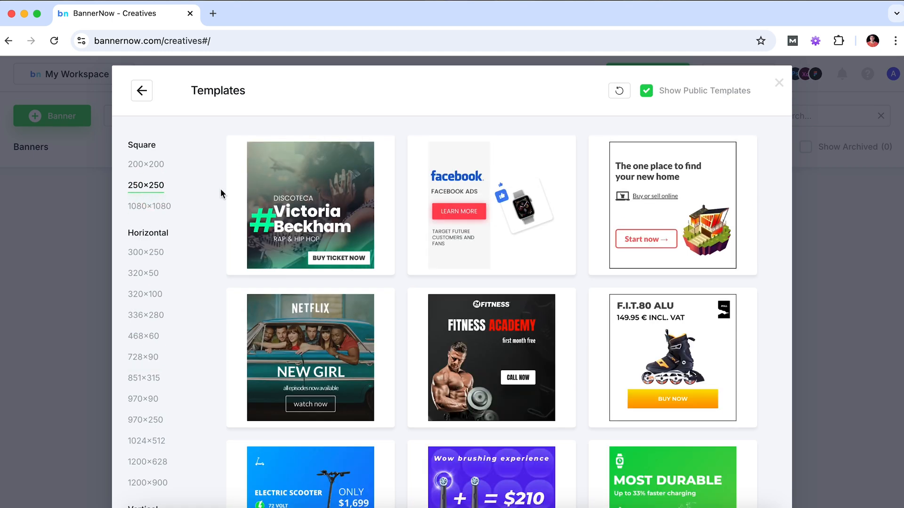
# Look through the 250×250 templates and check which designs are free to use and which carry the premium crown
pyautogui.scroll(-6, 254, 336)
pyautogui.scroll(-7, 254, 336)
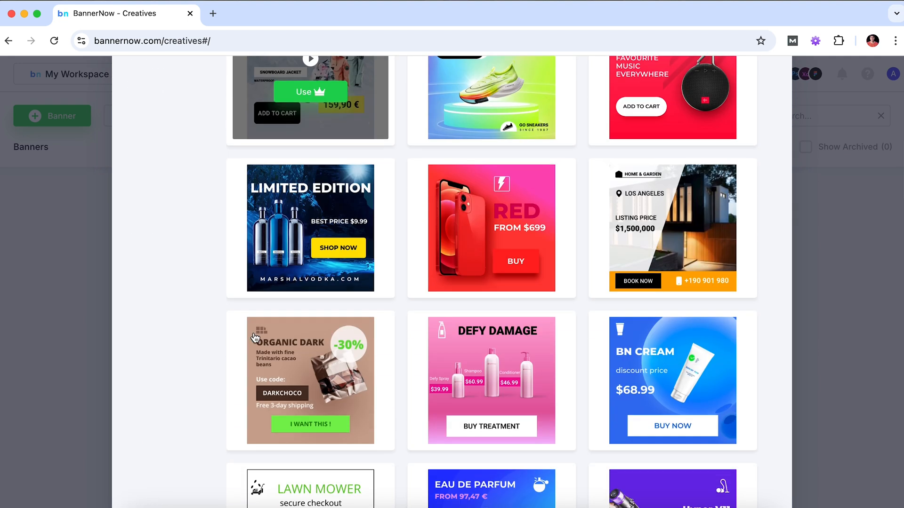
pyautogui.scroll(-5, 253, 332)
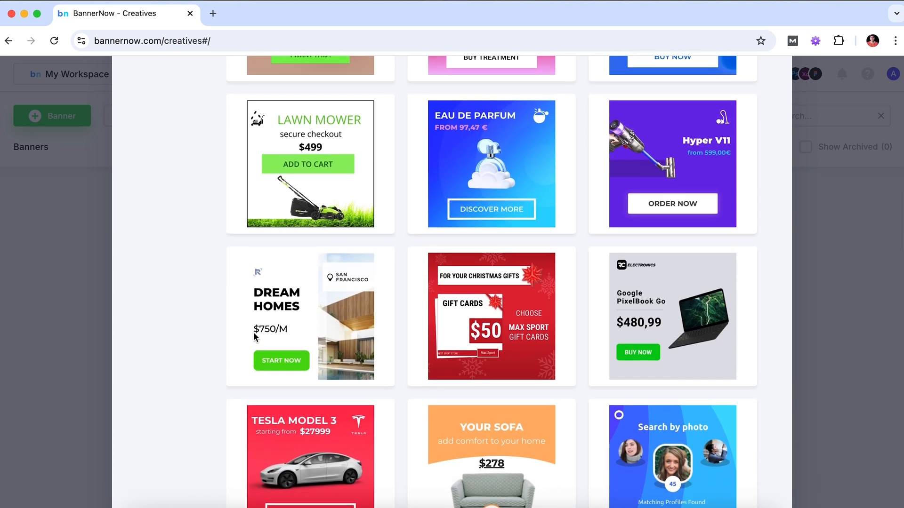
pyautogui.scroll(-4, 255, 337)
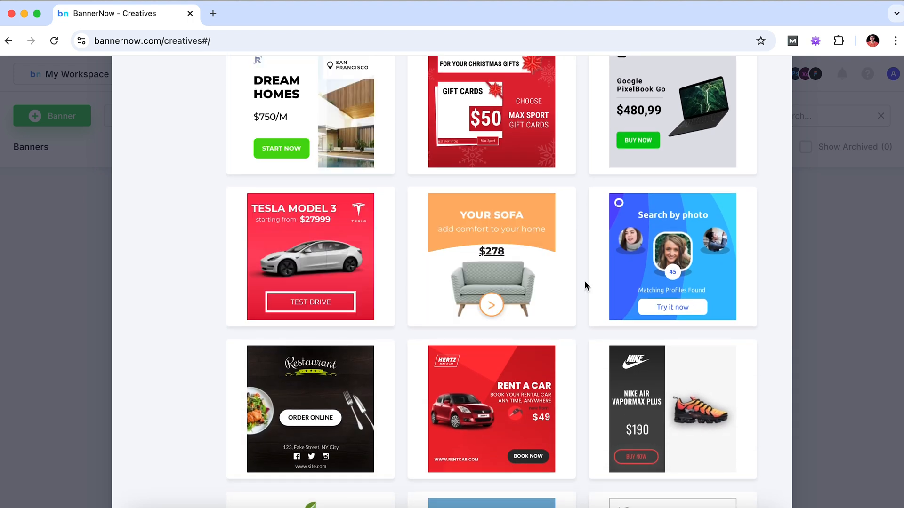
pyautogui.moveTo(651, 288)
pyautogui.scroll(-1, 652, 287)
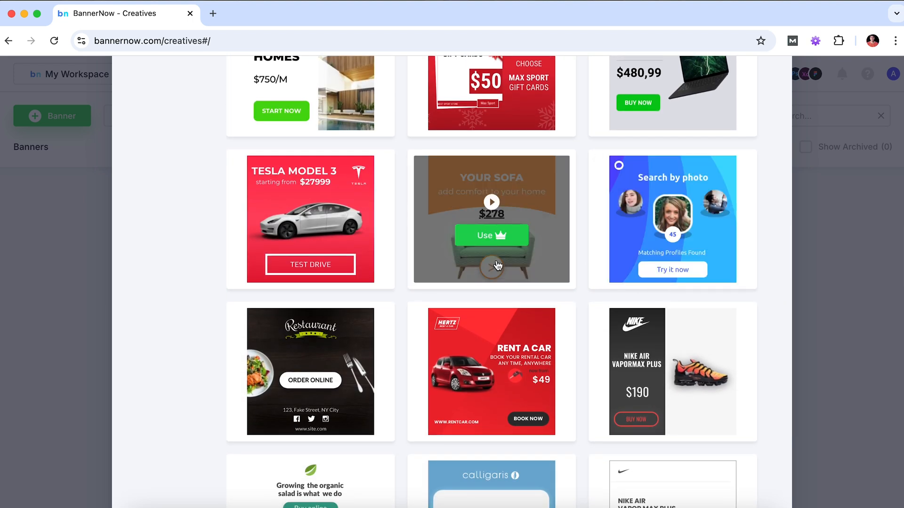
pyautogui.moveTo(387, 250)
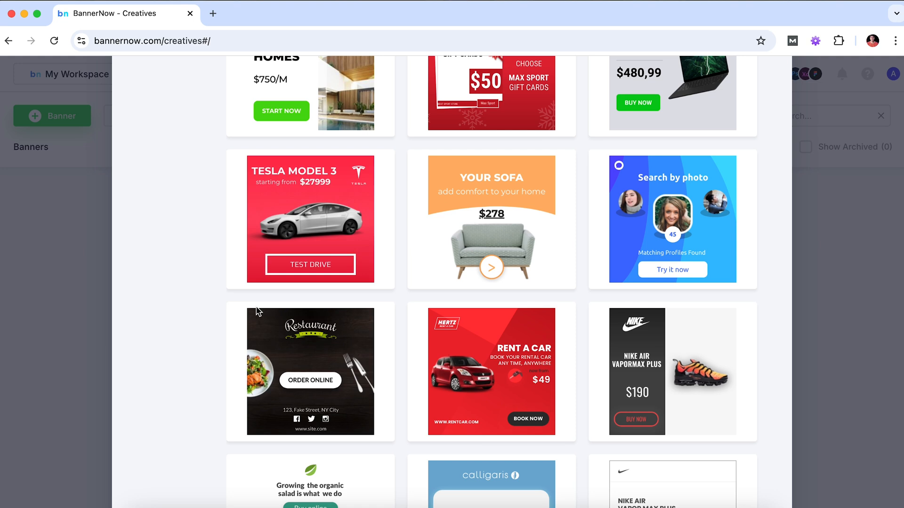
pyautogui.scroll(-5, 256, 306)
pyautogui.scroll(3, 289, 294)
pyautogui.scroll(5, 289, 294)
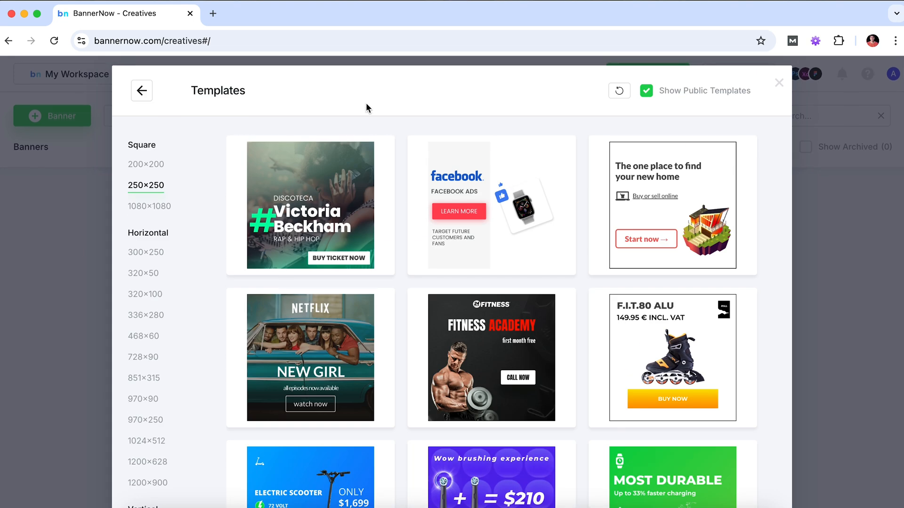
pyautogui.moveTo(694, 251)
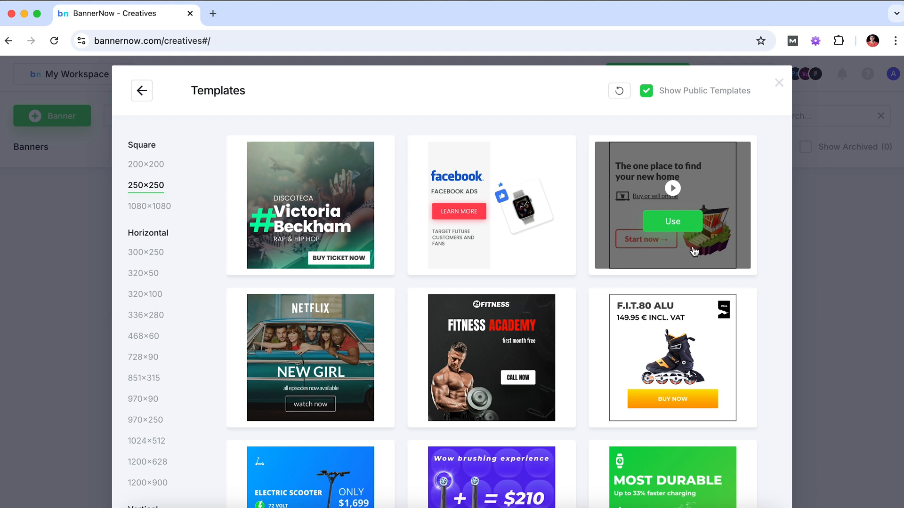
pyautogui.scroll(-4, 297, 376)
pyautogui.moveTo(295, 339)
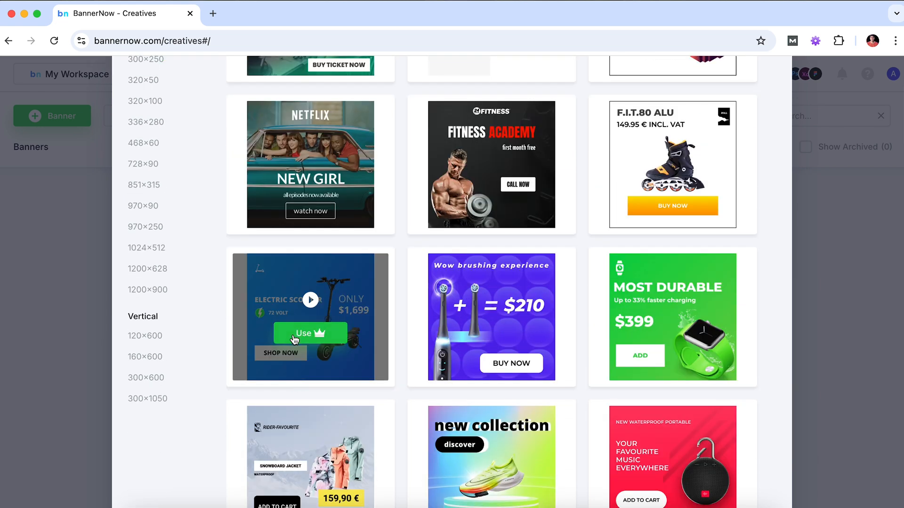
pyautogui.moveTo(633, 352)
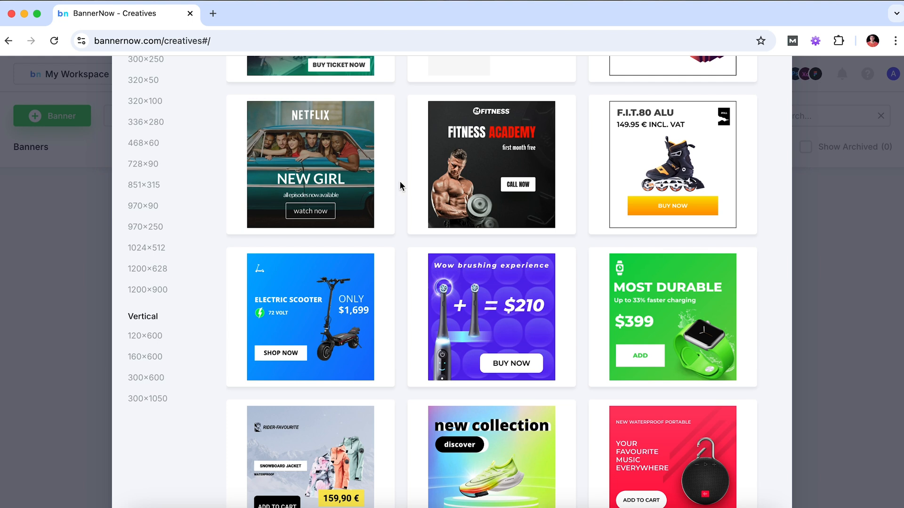
pyautogui.moveTo(289, 327)
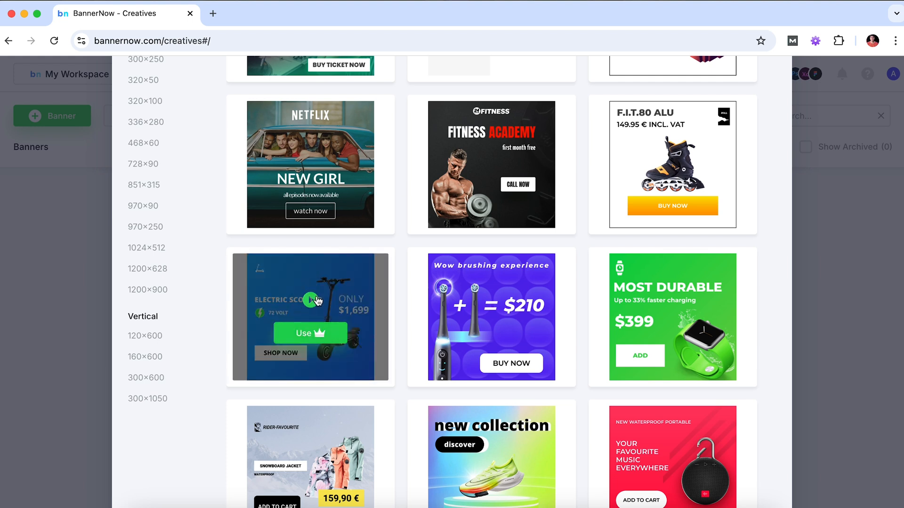
# Preview the 250×250 Electric Scooter and F.I.T.80 ALU templates, closing each preview
pyautogui.click(312, 300)
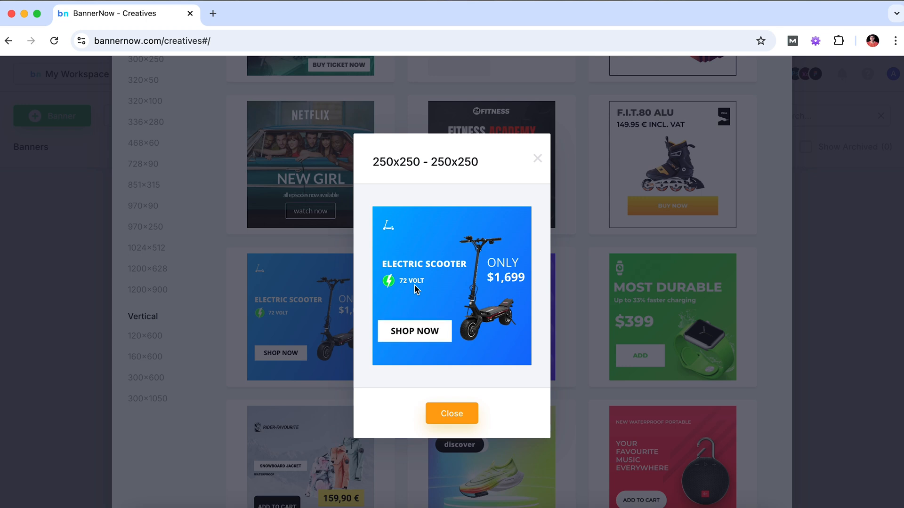
pyautogui.click(537, 158)
pyautogui.scroll(1, 612, 179)
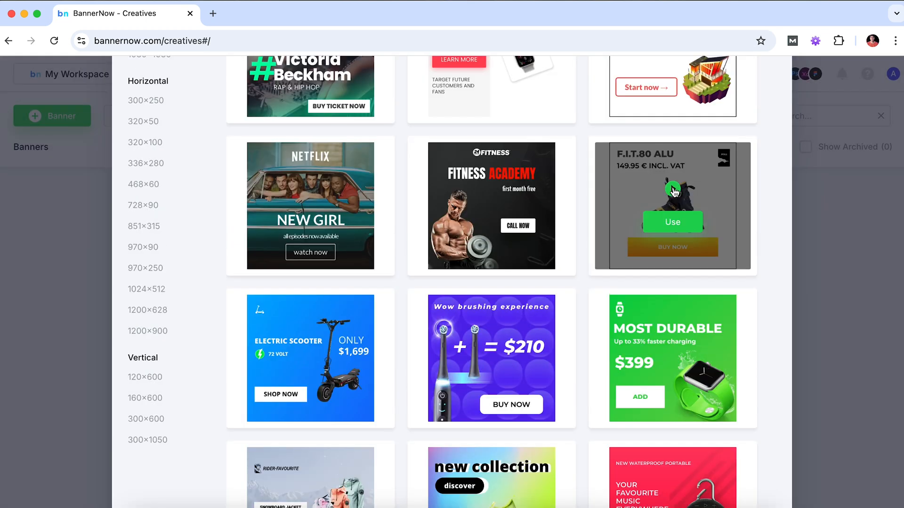
pyautogui.click(673, 189)
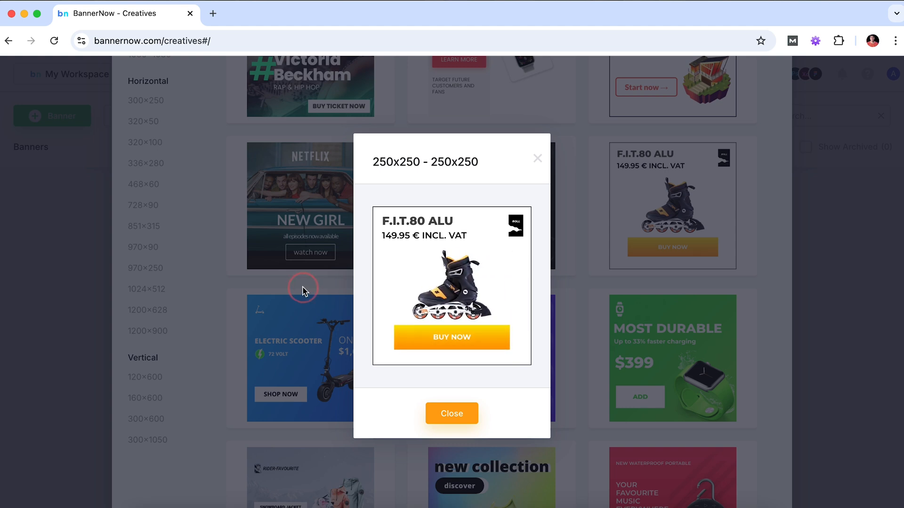
pyautogui.click(448, 424)
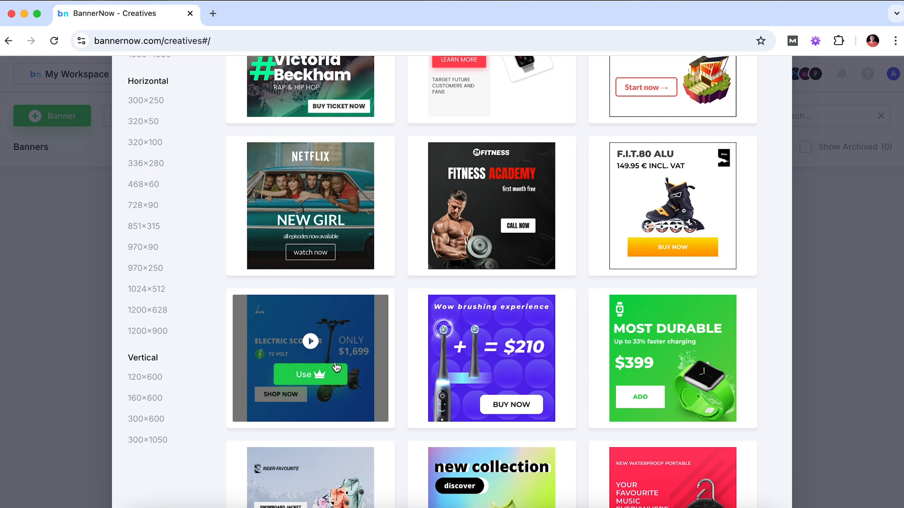
# Create the banner from the F.I.T.80 ALU roller skate template and dismiss the editor's tour invitation
pyautogui.scroll(3, 642, 203)
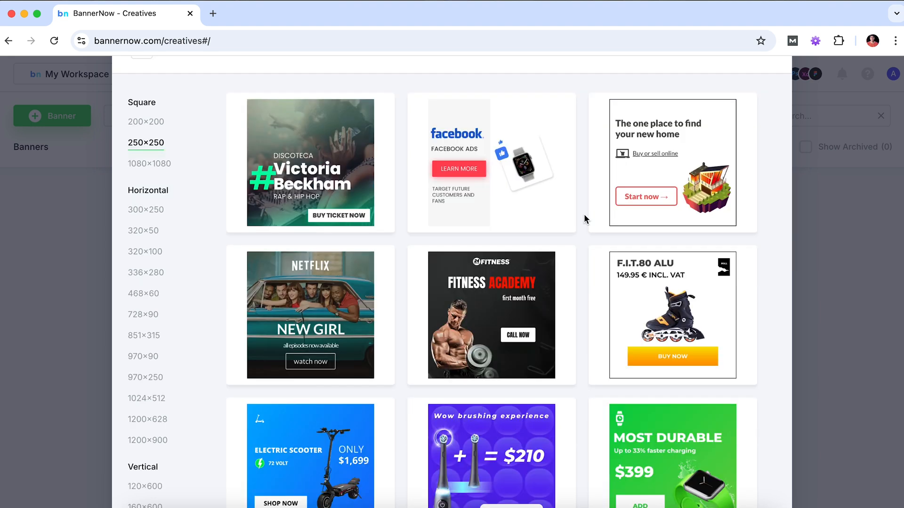
pyautogui.moveTo(601, 303)
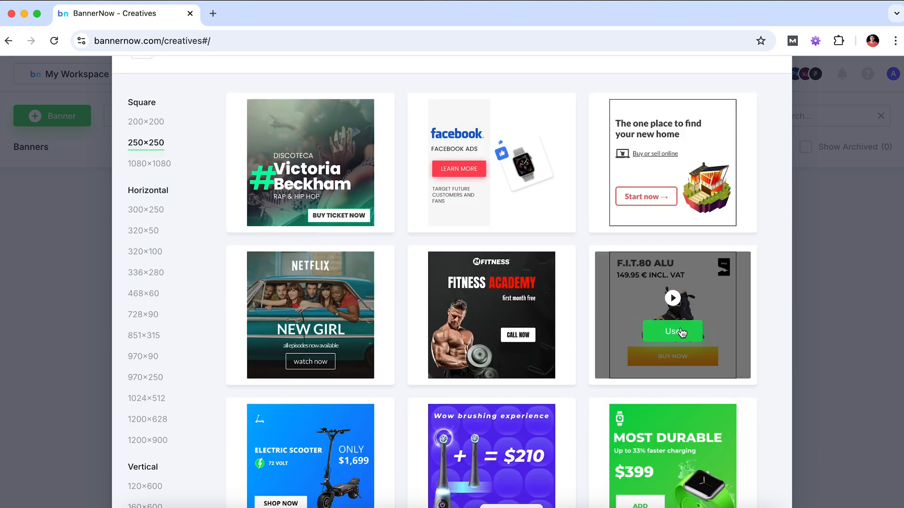
pyautogui.click(687, 329)
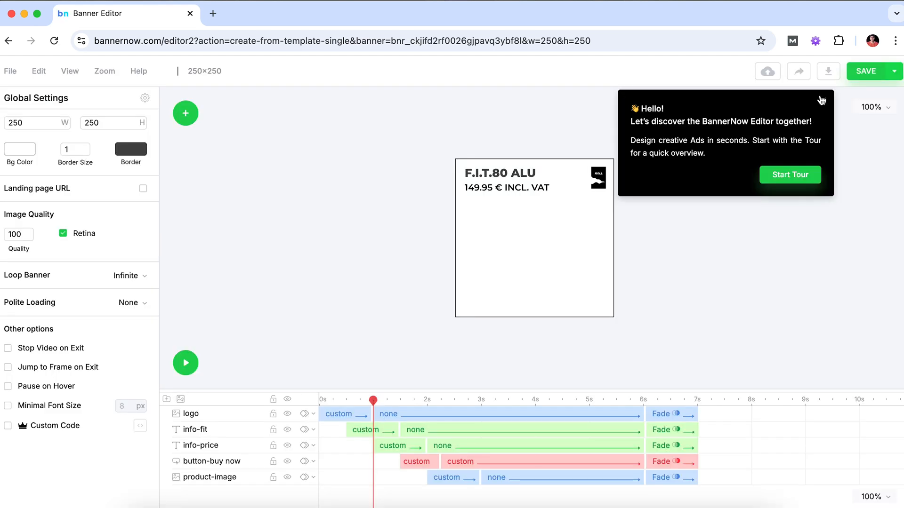
pyautogui.click(824, 99)
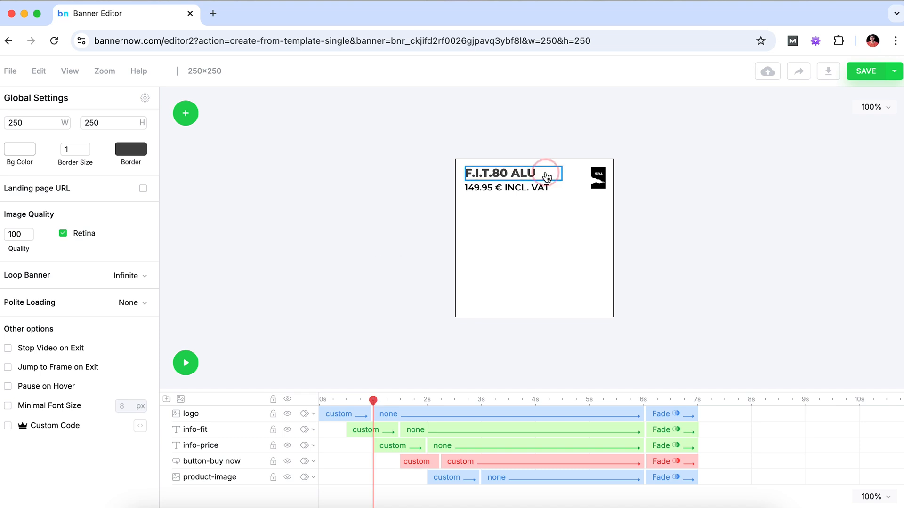
# Select the F.I.T.80 ALU headline and look over its position, size and text properties
pyautogui.click(545, 174)
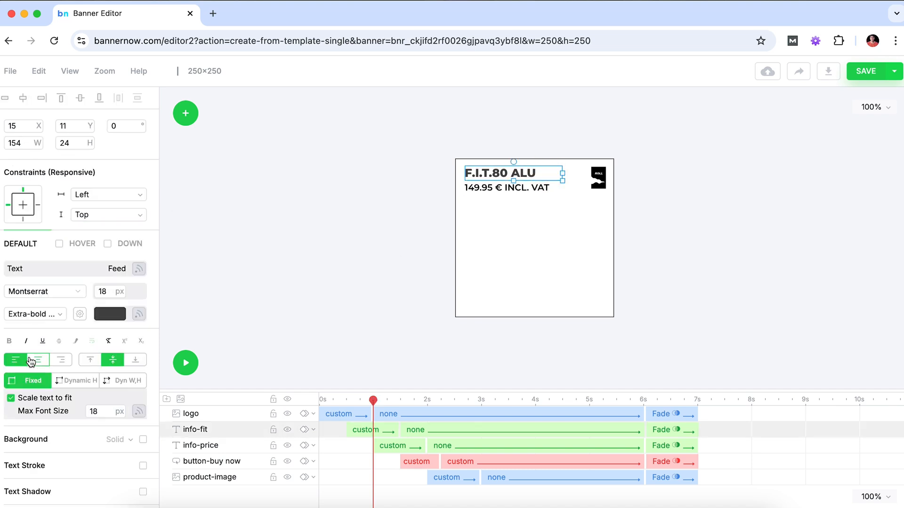
pyautogui.scroll(-4, 33, 214)
pyautogui.scroll(4, 33, 211)
pyautogui.click(14, 126)
pyautogui.click(88, 127)
# Set the headline's font to Moon Dance
pyautogui.click(40, 294)
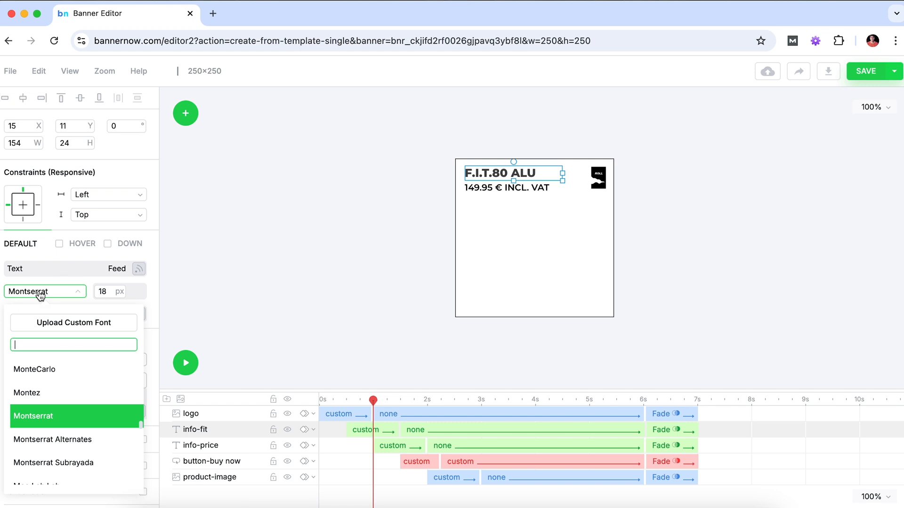
pyautogui.click(71, 226)
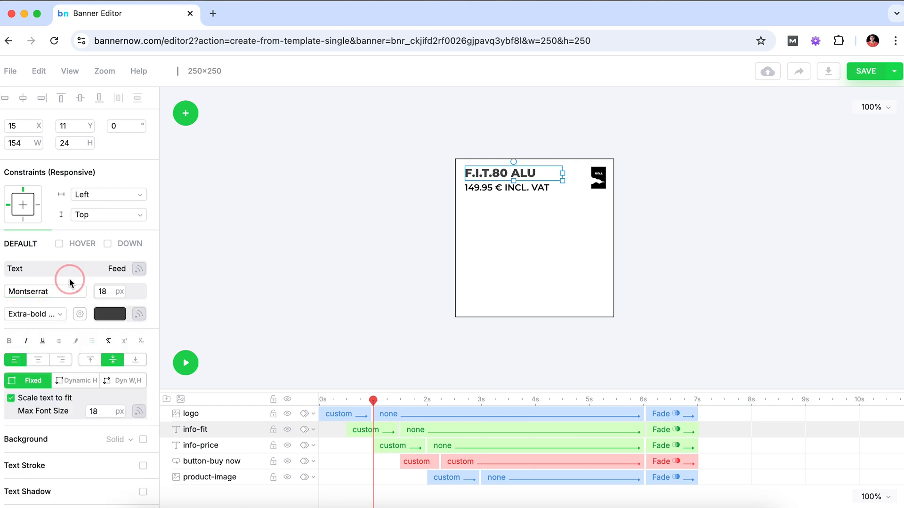
pyautogui.click(54, 294)
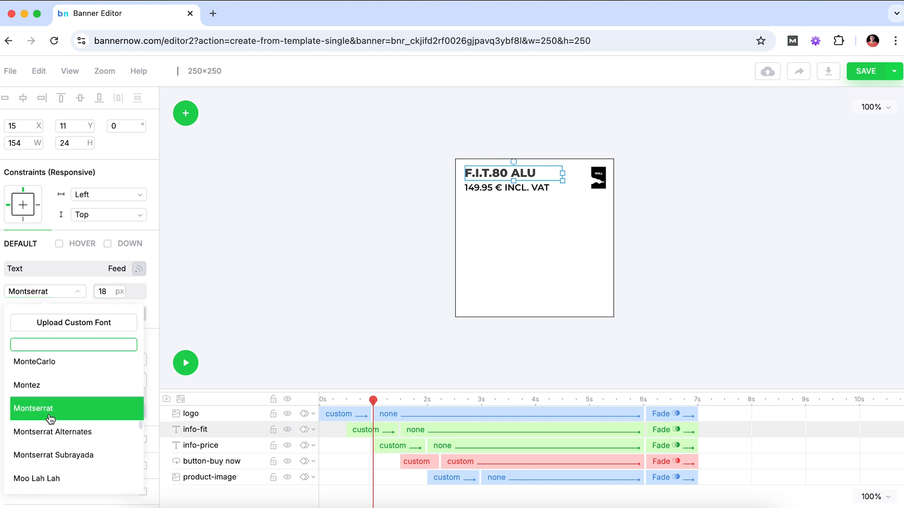
pyautogui.scroll(-3, 50, 414)
pyautogui.click(42, 435)
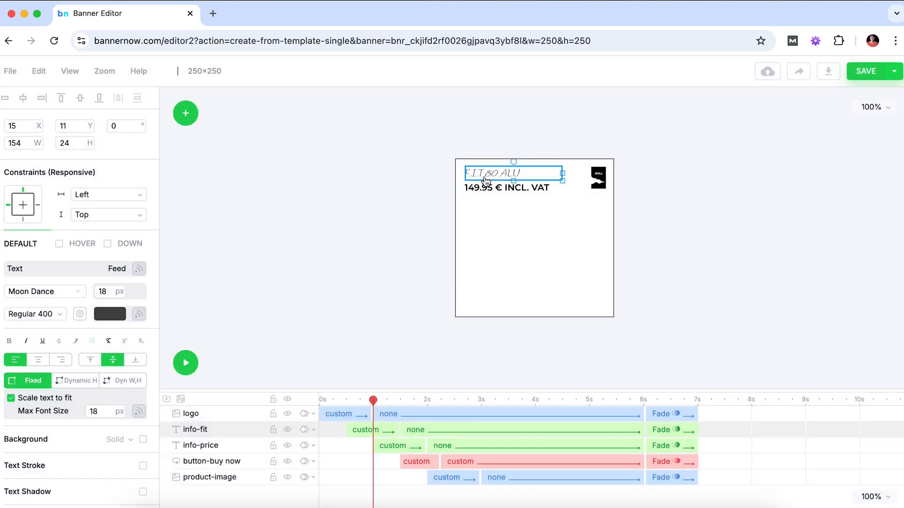
# Set the headline's font size to 28 px and its font to Mukta in Bold 700
pyautogui.click(102, 291)
pyautogui.write('2')
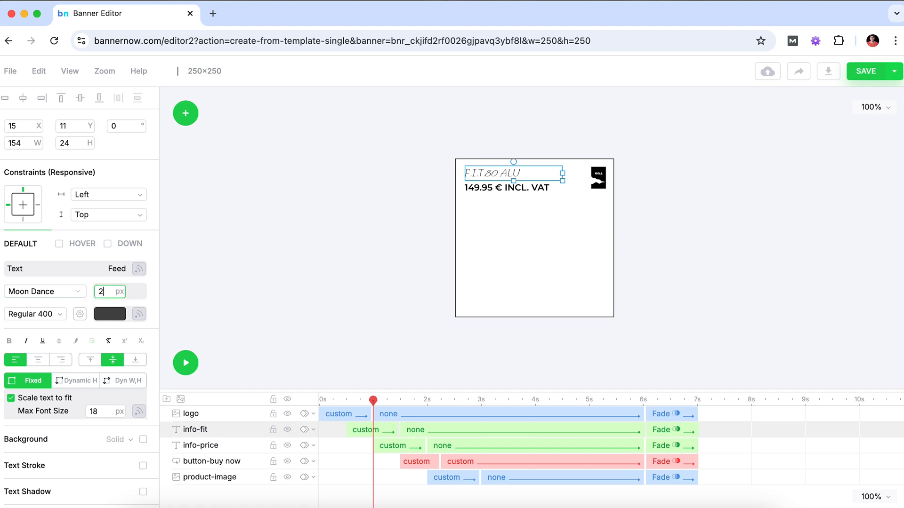
pyautogui.write('8')
pyautogui.press('Return')
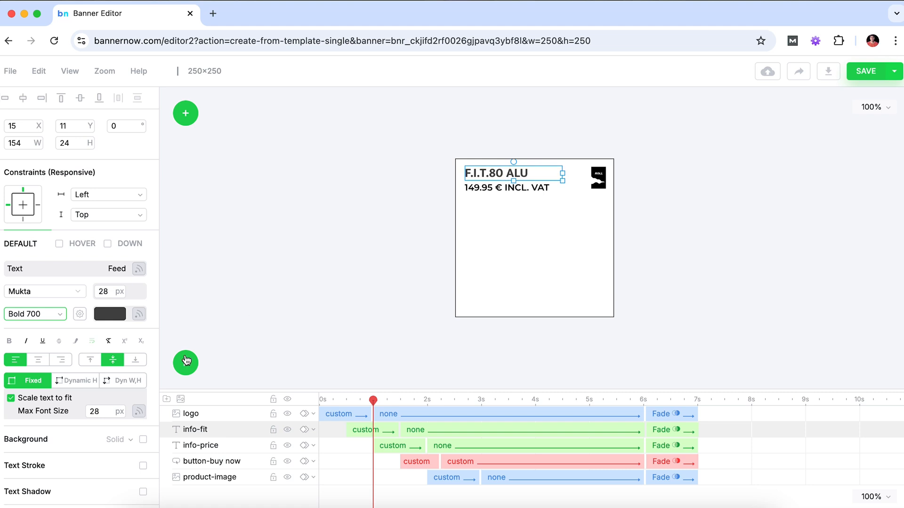
# Change the headline's text colour to blue (005195) and deselect the headline
pyautogui.click(107, 318)
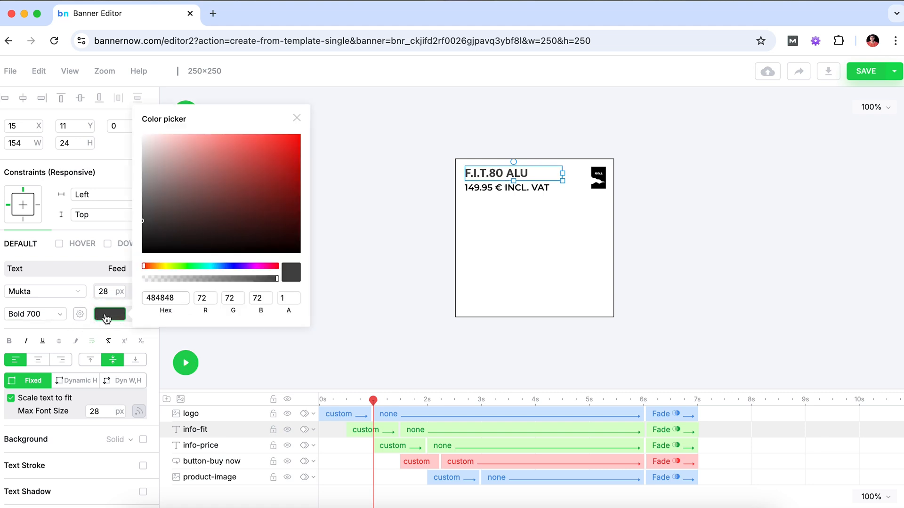
pyautogui.click(230, 266)
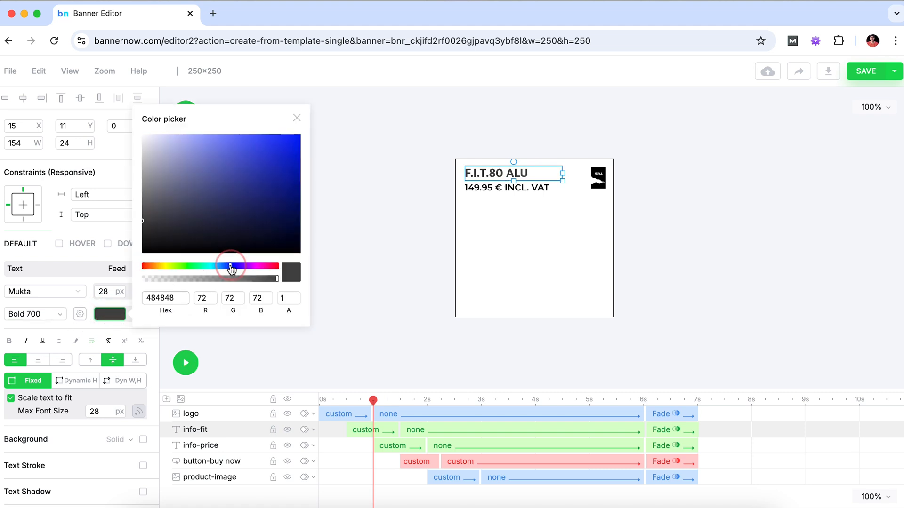
pyautogui.moveTo(210, 222); pyautogui.dragTo(320, 185)
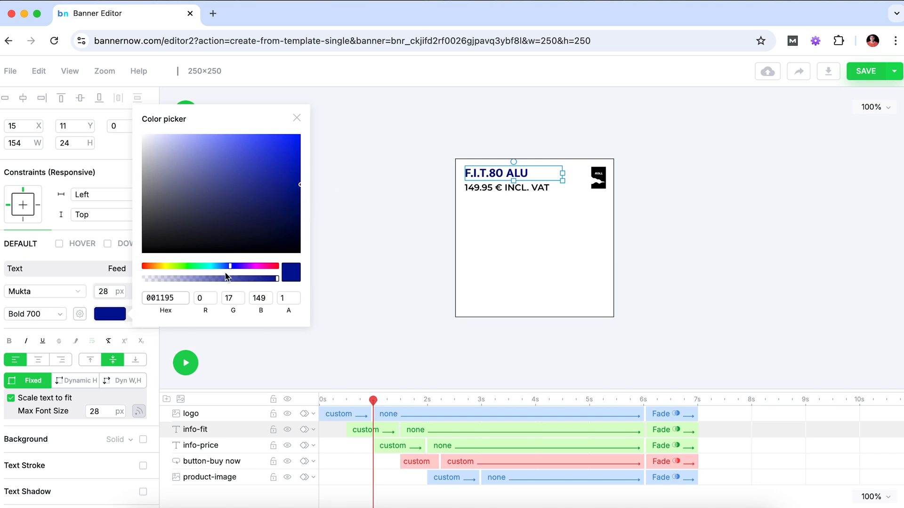
pyautogui.moveTo(228, 265); pyautogui.dragTo(223, 269)
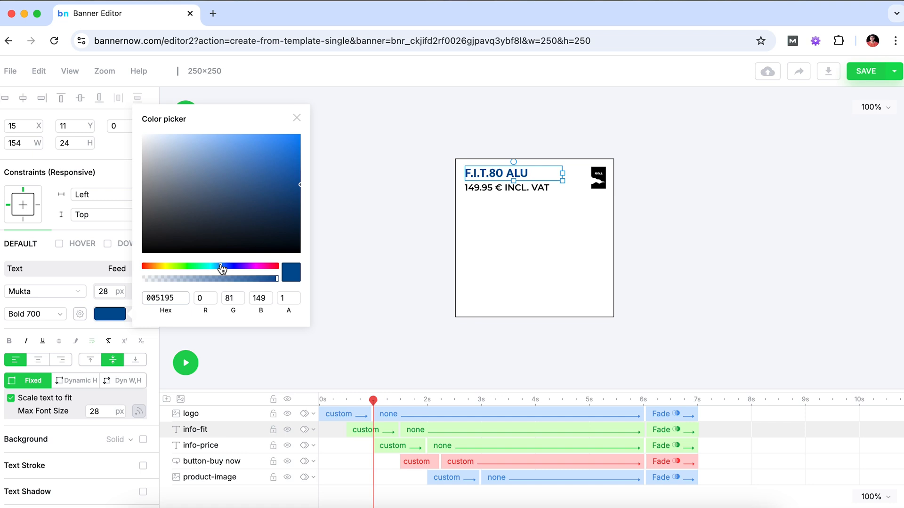
pyautogui.click(348, 179)
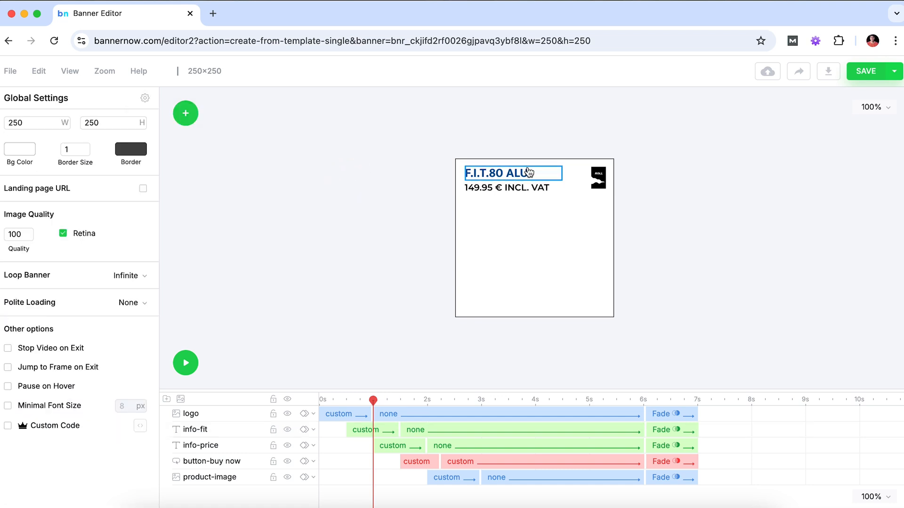
# Increase the F.I.T.80 ALU headline's font size to 38 px and deselect it
pyautogui.click(546, 174)
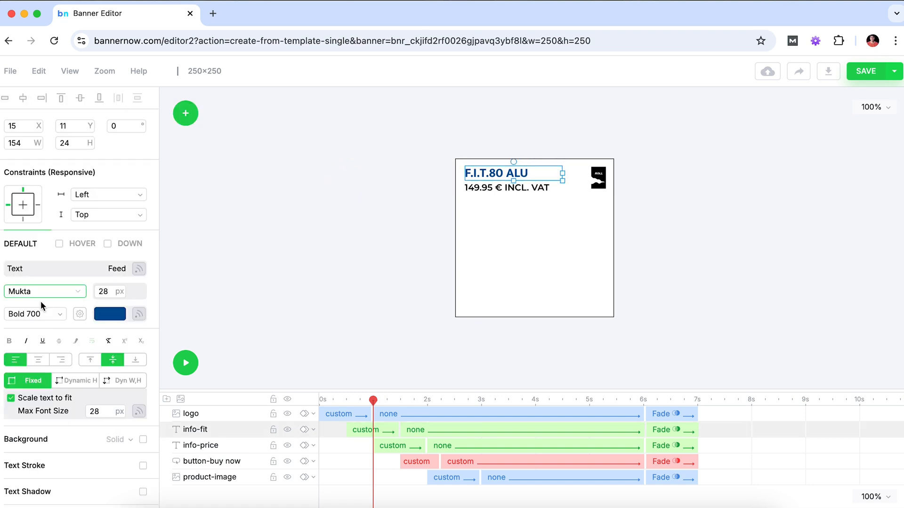
pyautogui.click(121, 289)
pyautogui.click(121, 289)
pyautogui.click(121, 289)
pyautogui.click(121, 289)
pyautogui.click(121, 289)
pyautogui.click(121, 289)
pyautogui.click(121, 289)
pyautogui.click(121, 289)
pyautogui.click(121, 289)
pyautogui.click(120, 289)
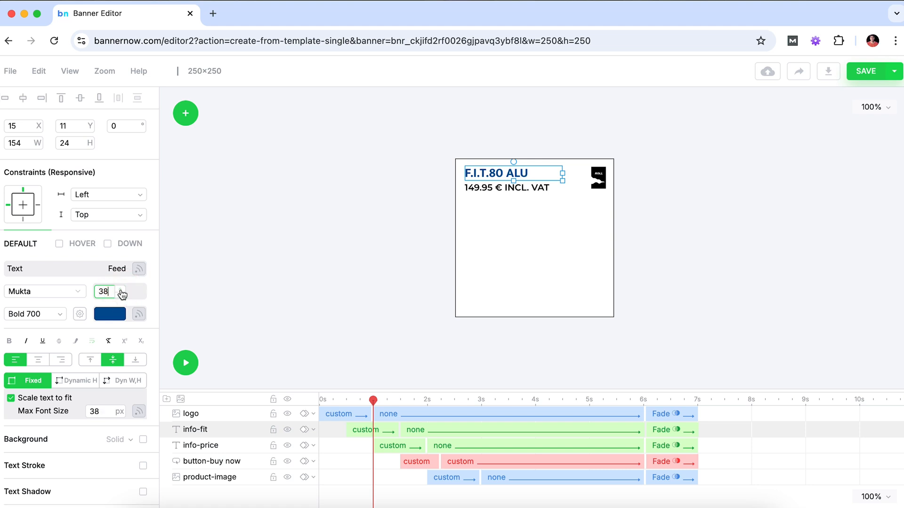
pyautogui.click(177, 278)
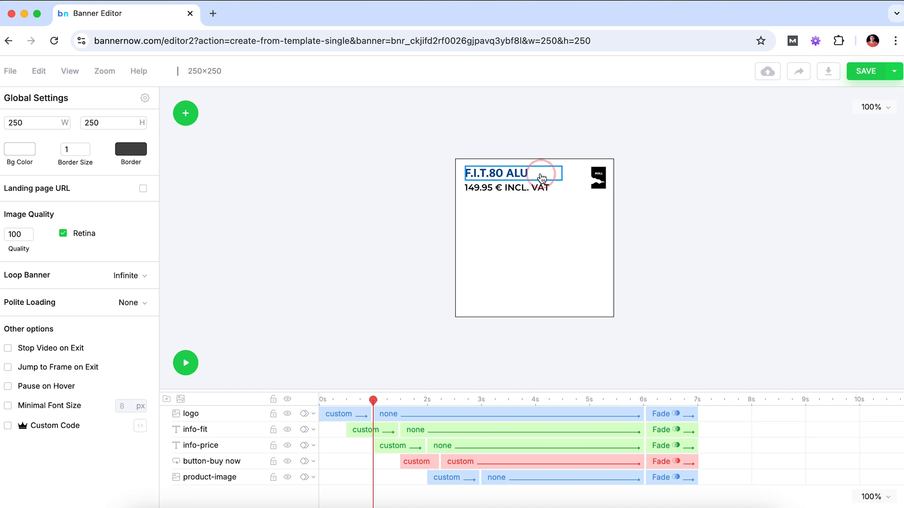
# Try centre and right alignment on the headline, align its text vertically to the top and centre it horizontally
pyautogui.click(544, 173)
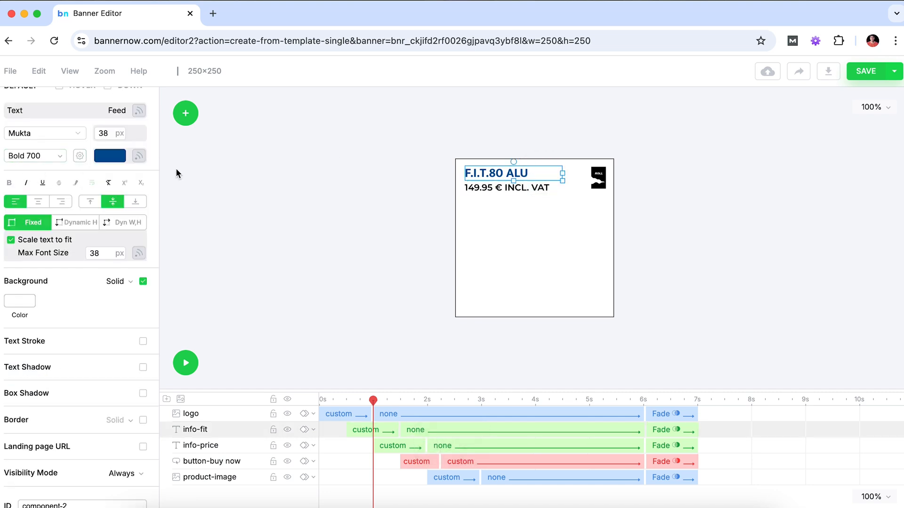
pyautogui.click(38, 202)
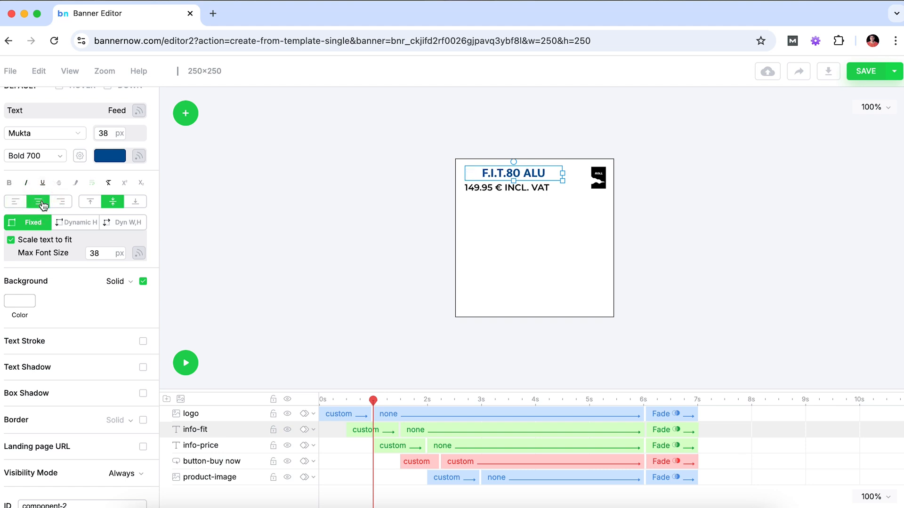
pyautogui.click(61, 202)
pyautogui.click(94, 204)
pyautogui.click(42, 203)
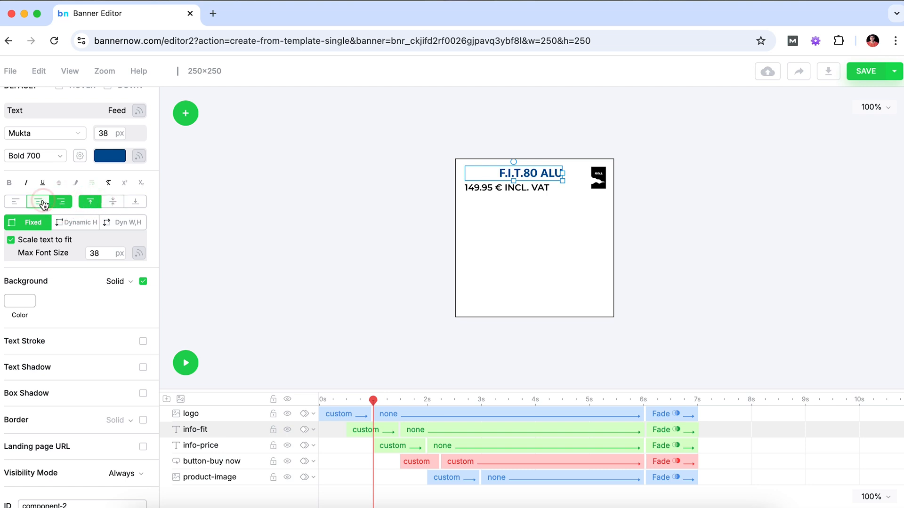
# Toggle underline and italic on and off for the headline, and align its text to the left
pyautogui.click(43, 183)
pyautogui.click(40, 185)
pyautogui.click(26, 183)
pyautogui.click(26, 184)
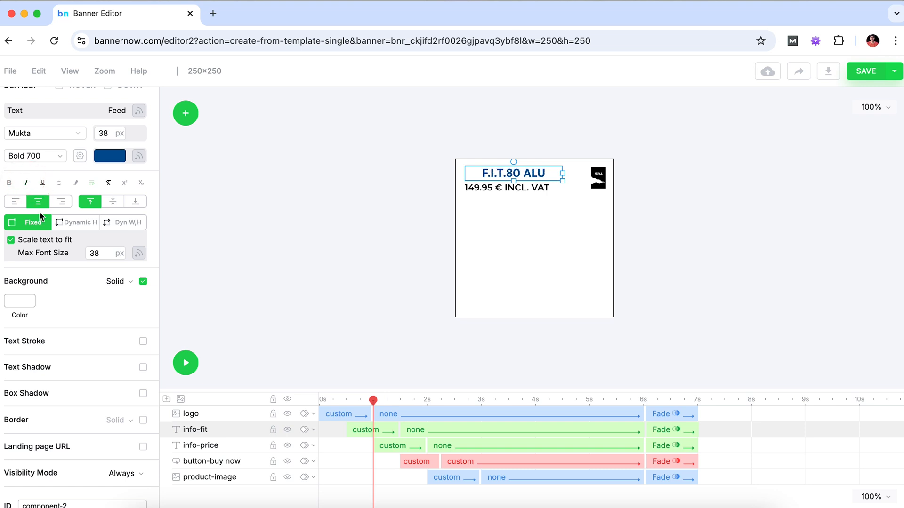
pyautogui.click(12, 205)
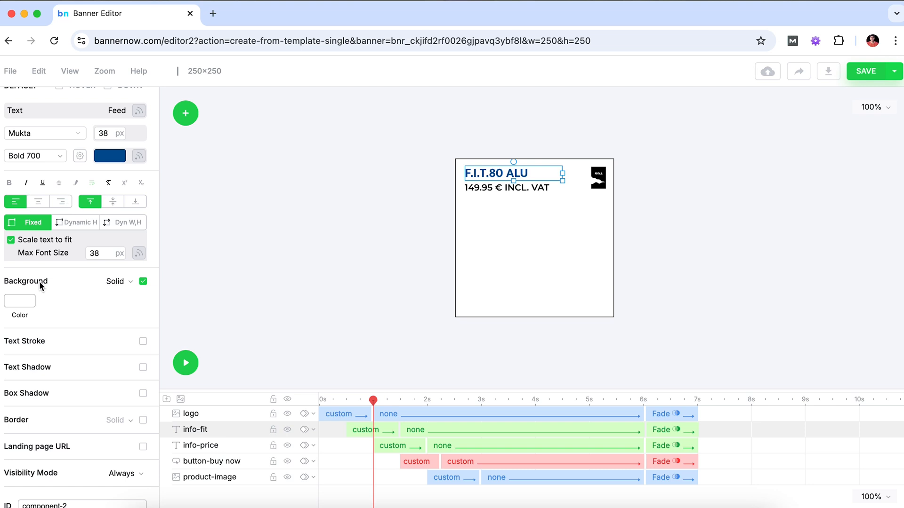
# Turn off the headline's background and enable a black (000000) text stroke with a width of 1
pyautogui.scroll(-2, 46, 309)
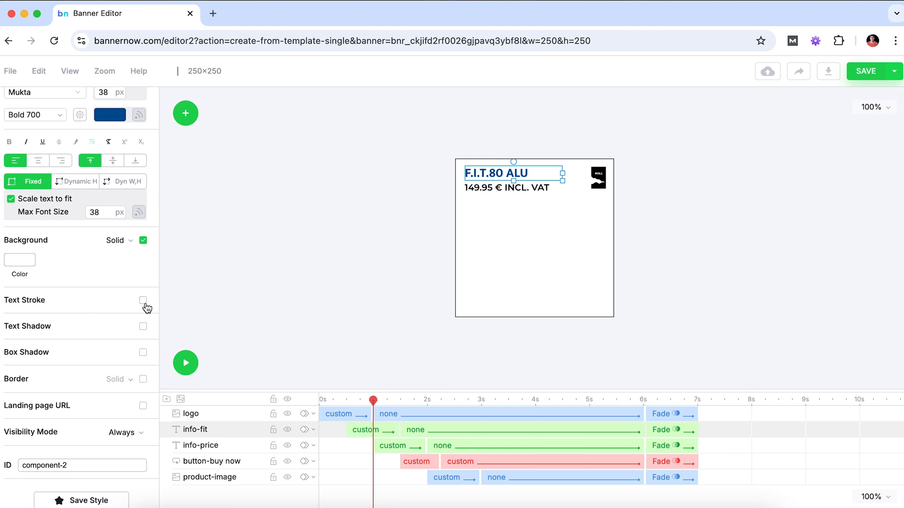
pyautogui.click(144, 241)
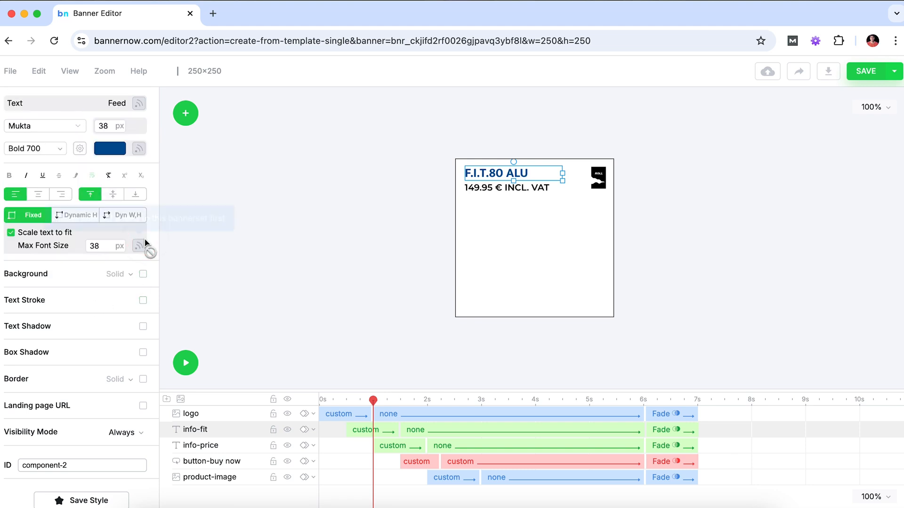
pyautogui.click(143, 302)
pyautogui.click(16, 288)
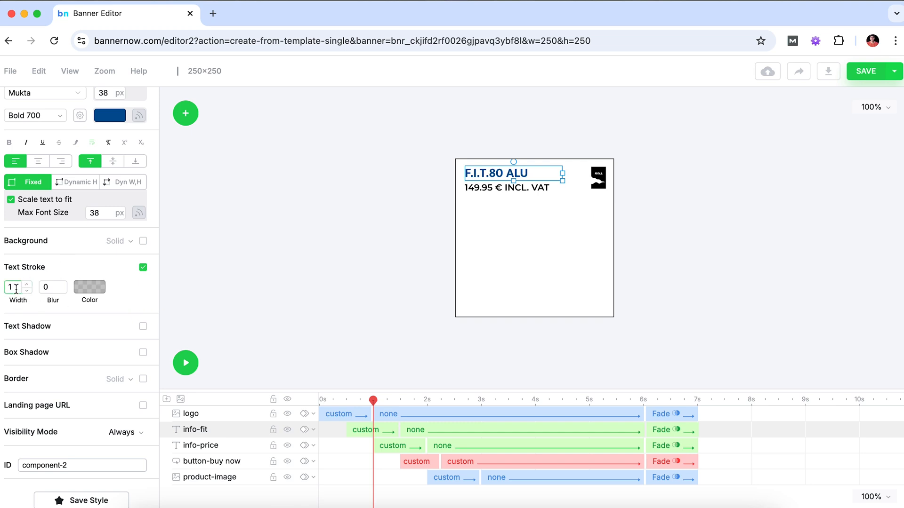
pyautogui.click(89, 287)
pyautogui.moveTo(158, 361); pyautogui.dragTo(104, 437)
pyautogui.moveTo(190, 448); pyautogui.dragTo(275, 452)
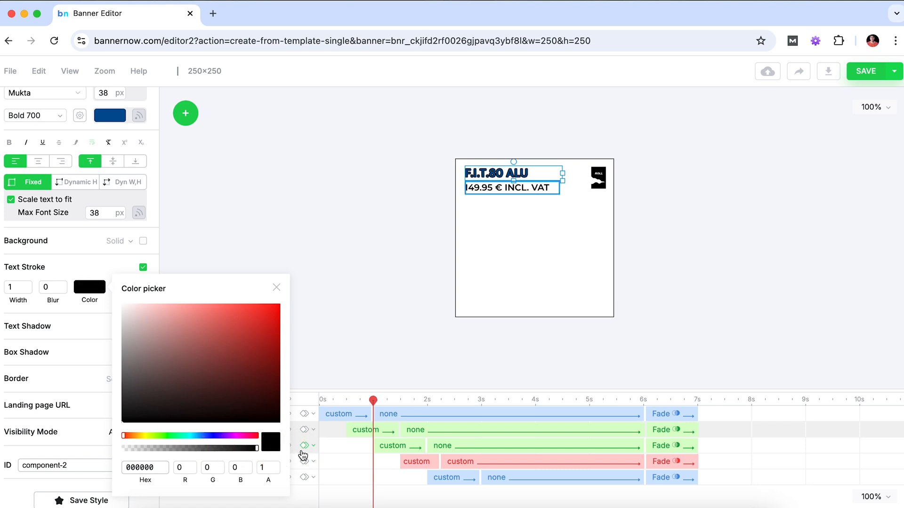
# Change the headline's text stroke colour to white (FFFFFF) and enable its text shadow
pyautogui.click(85, 285)
pyautogui.click(85, 285)
pyautogui.moveTo(137, 353); pyautogui.dragTo(107, 287)
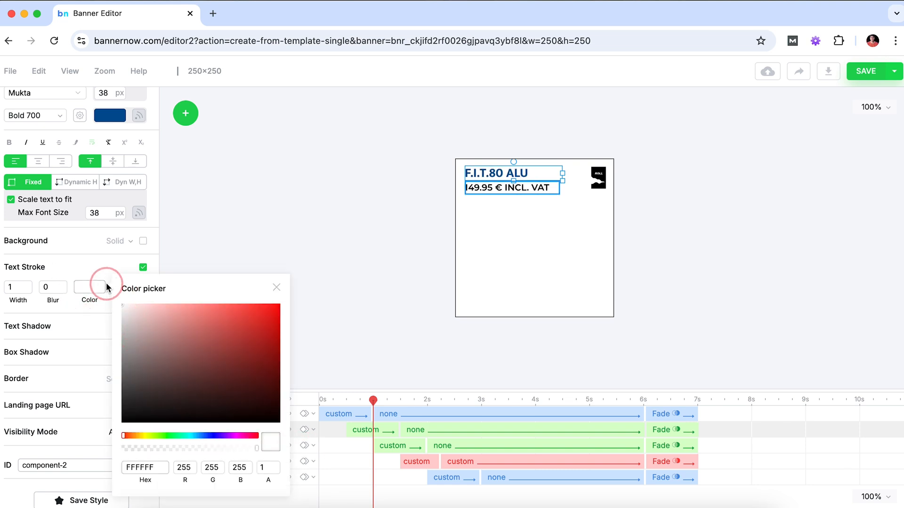
pyautogui.click(80, 267)
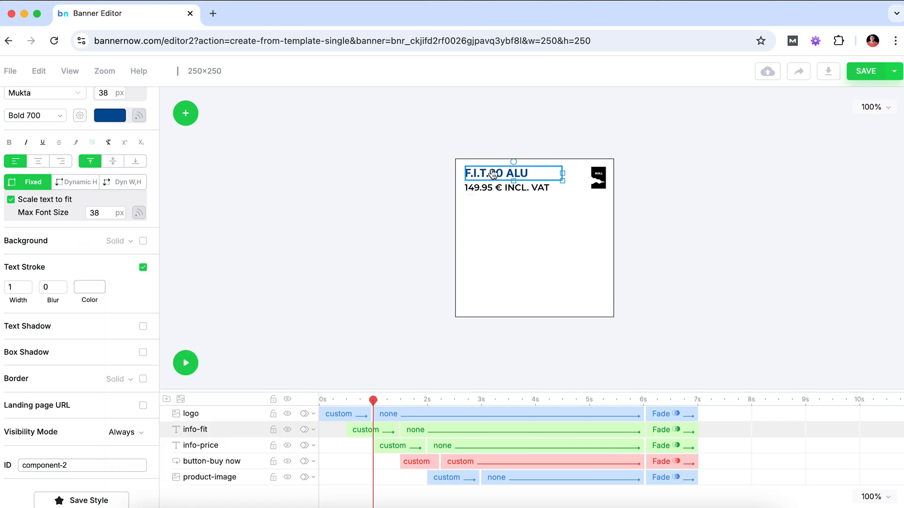
pyautogui.click(19, 287)
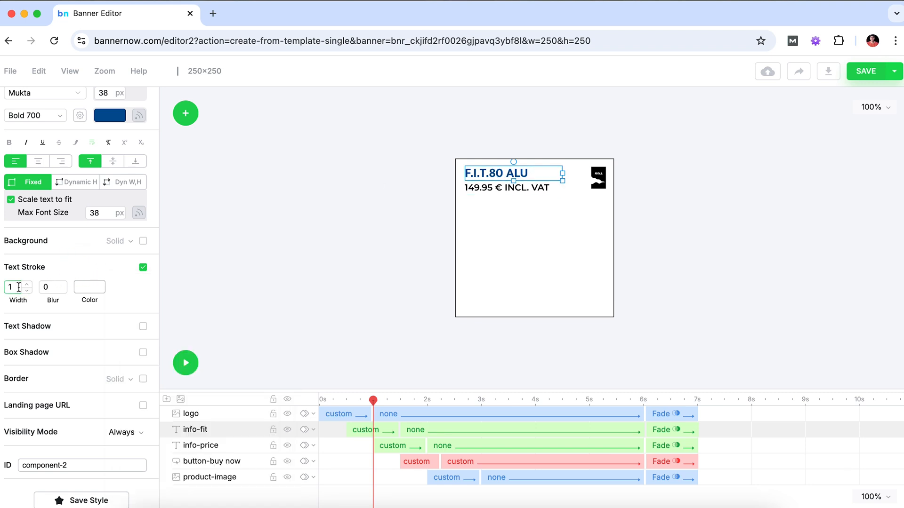
pyautogui.click(143, 327)
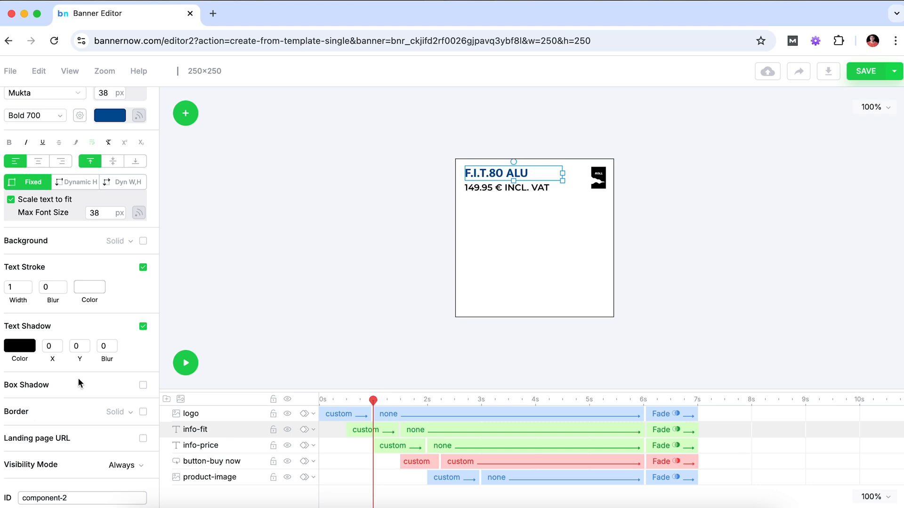
# Remove the background, text stroke and shadow effects from the F.I.T.80 ALU headline
pyautogui.click(541, 174)
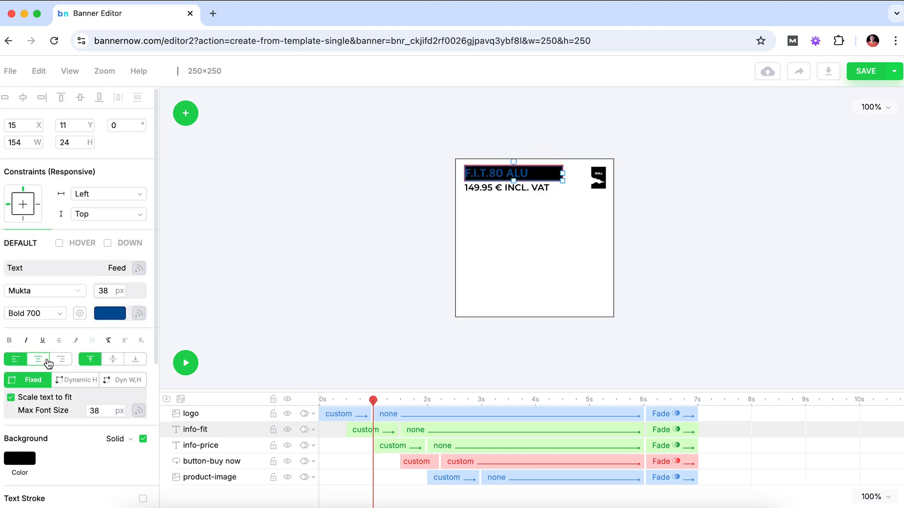
pyautogui.scroll(-4, 35, 357)
pyautogui.click(143, 349)
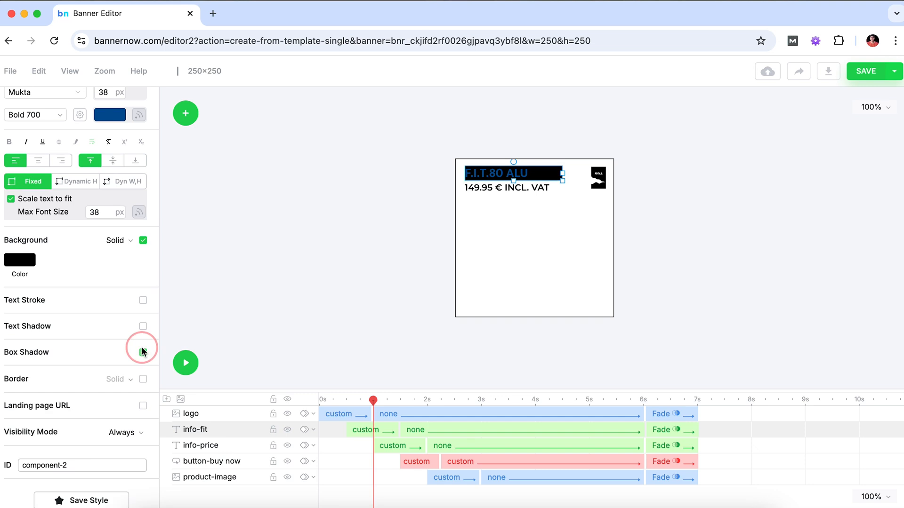
pyautogui.click(143, 240)
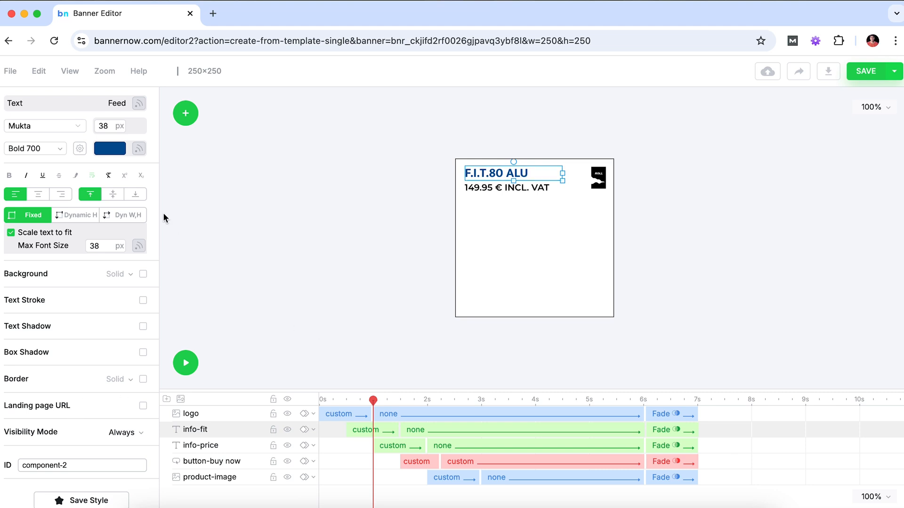
# Recolour the price text below the headline to dark orange-brown (802C00) and deselect it
pyautogui.scroll(5, 64, 264)
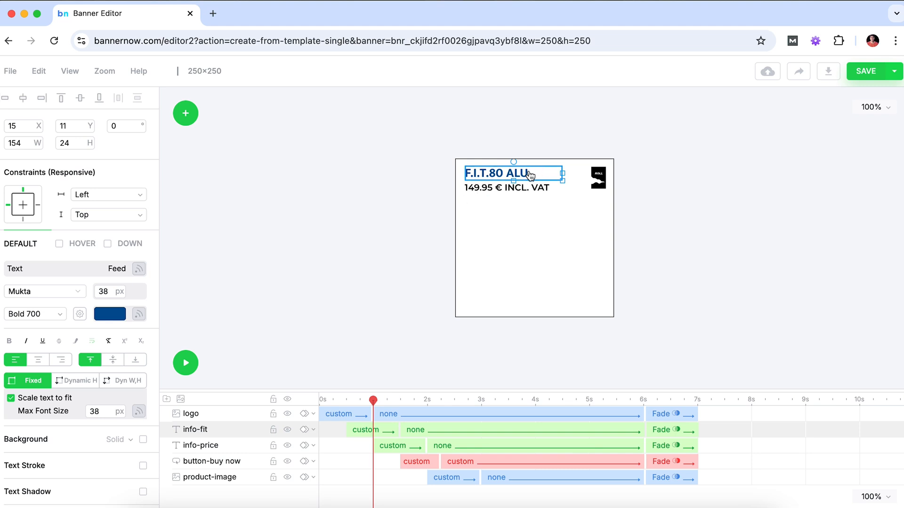
pyautogui.click(559, 190)
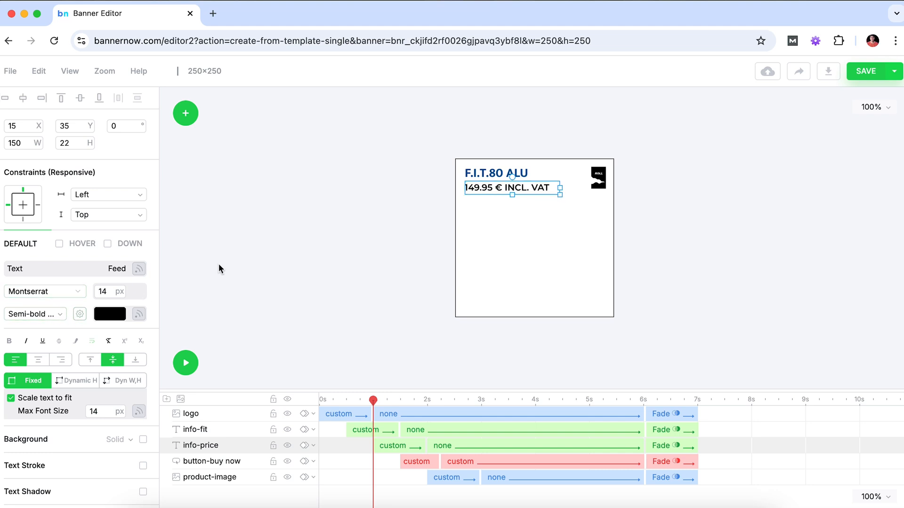
pyautogui.click(110, 319)
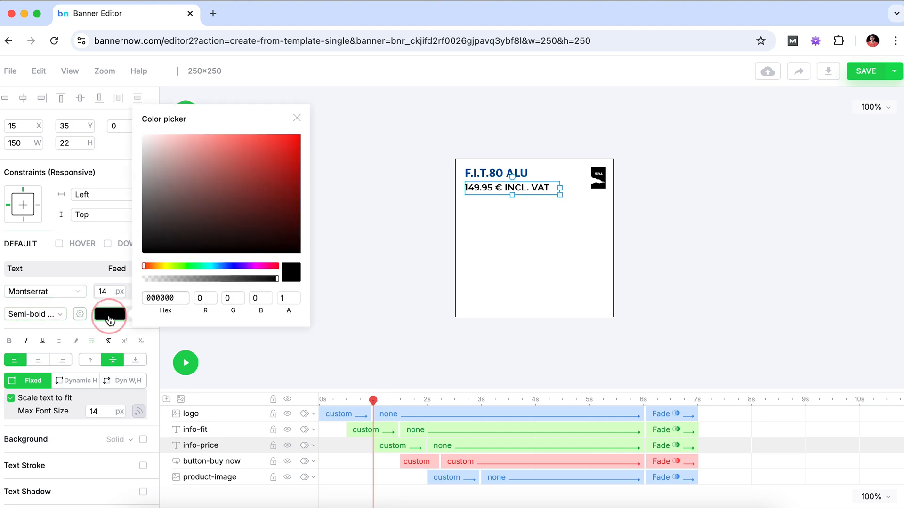
pyautogui.click(151, 266)
pyautogui.moveTo(254, 168); pyautogui.dragTo(313, 194)
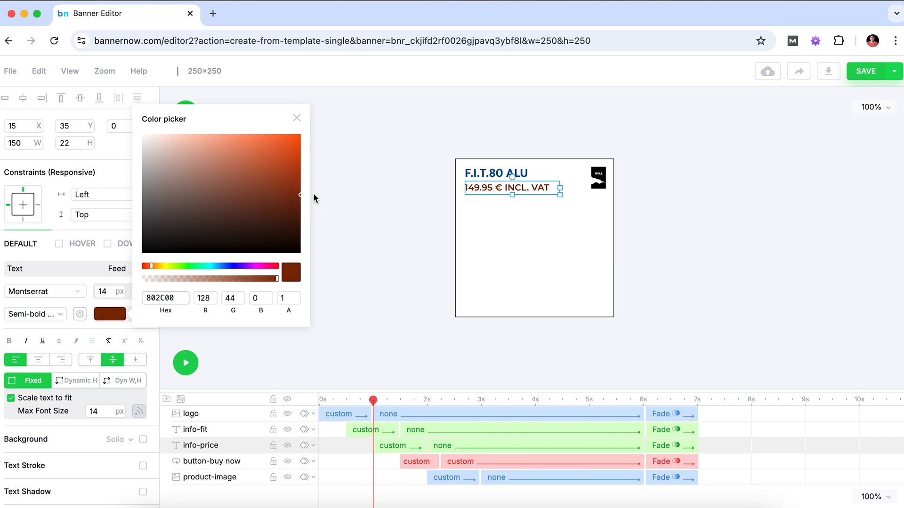
pyautogui.click(330, 196)
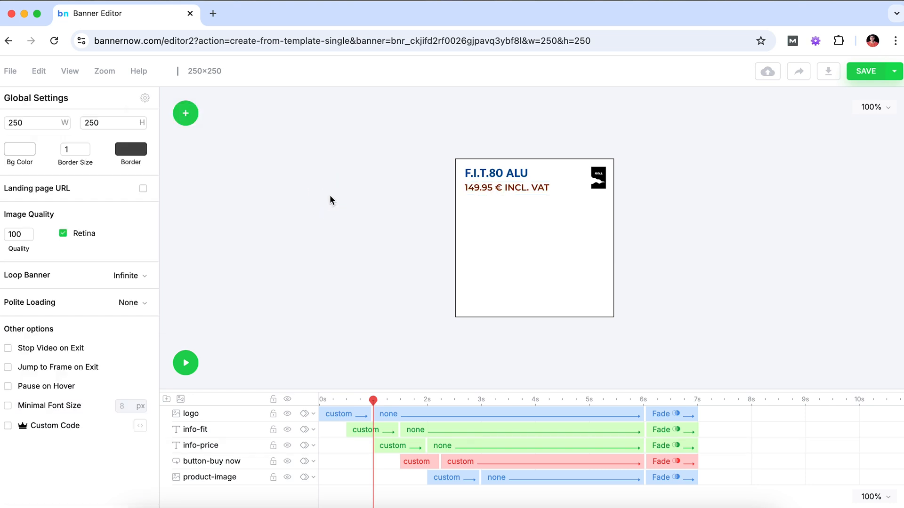
# Replace the banner's logo with an uploaded AIM-logo-miimal.png and place it at X 165, Y 11, sized 79 × 36
pyautogui.click(599, 180)
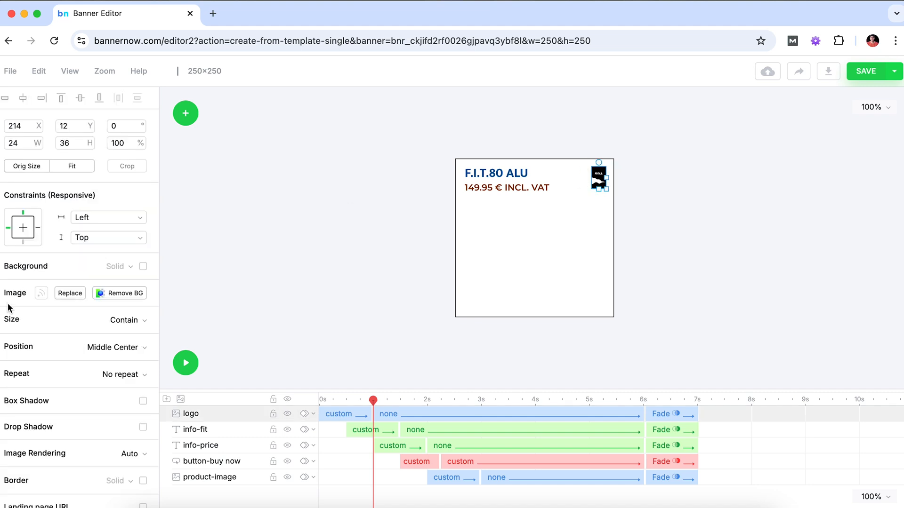
pyautogui.click(69, 294)
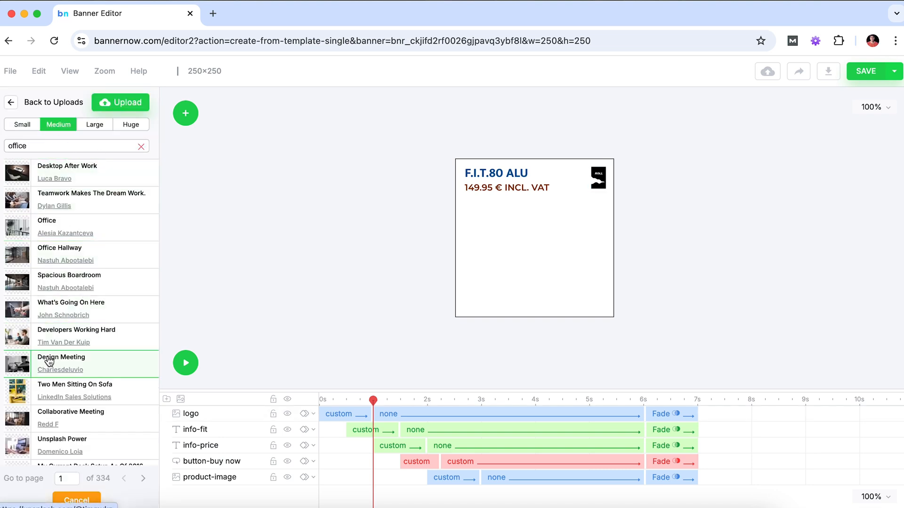
pyautogui.scroll(-10, 47, 358)
pyautogui.scroll(10, 48, 361)
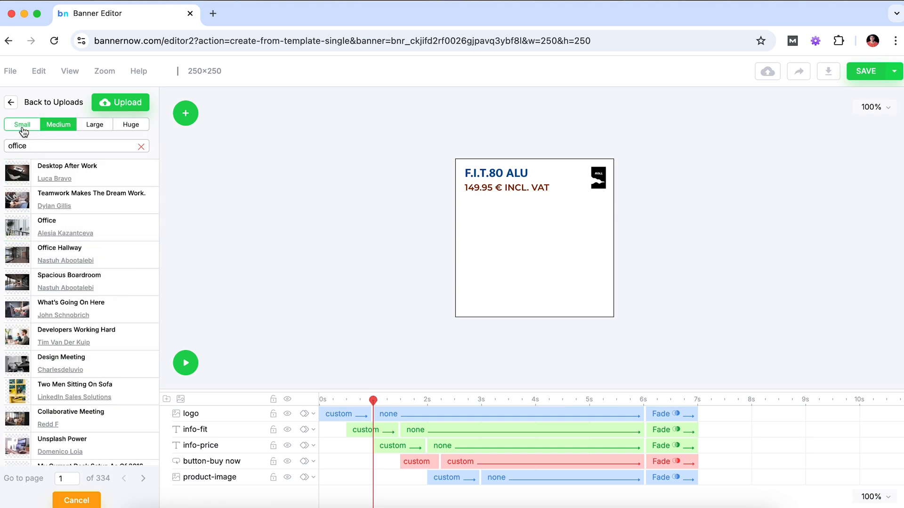
pyautogui.click(107, 103)
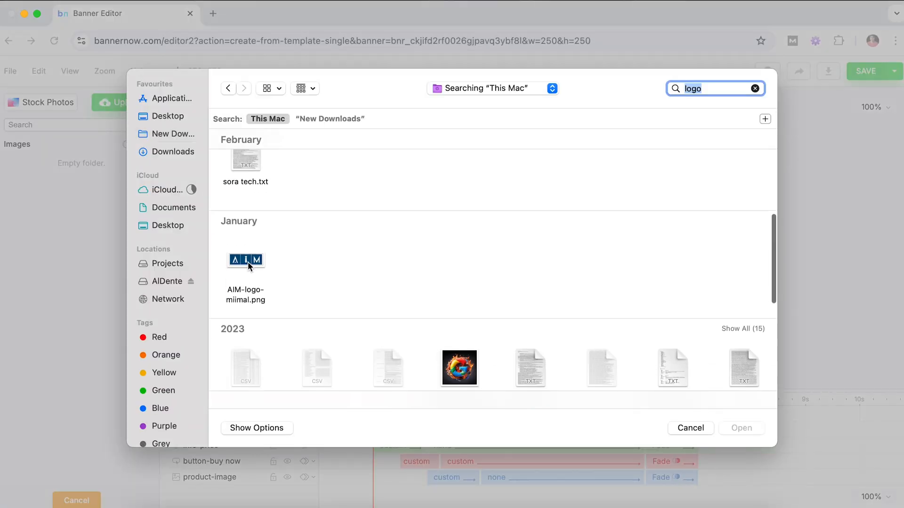
pyautogui.click(248, 261)
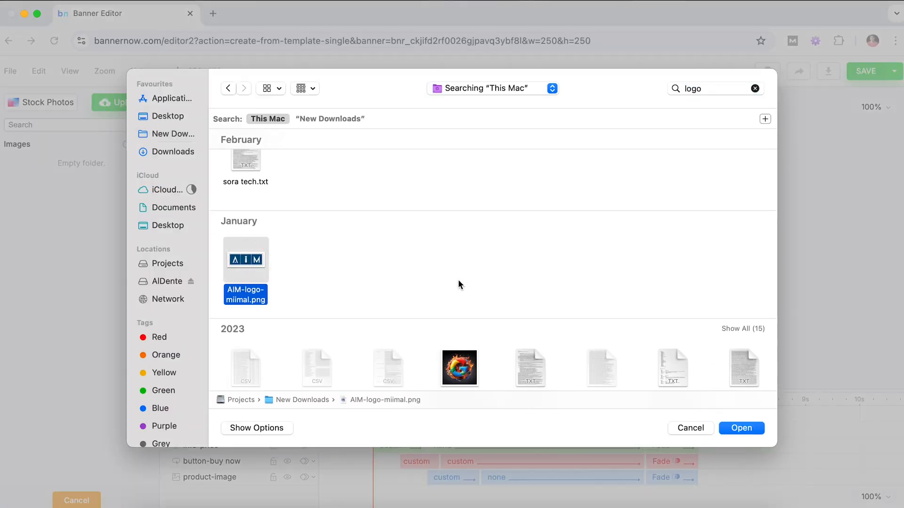
pyautogui.click(737, 428)
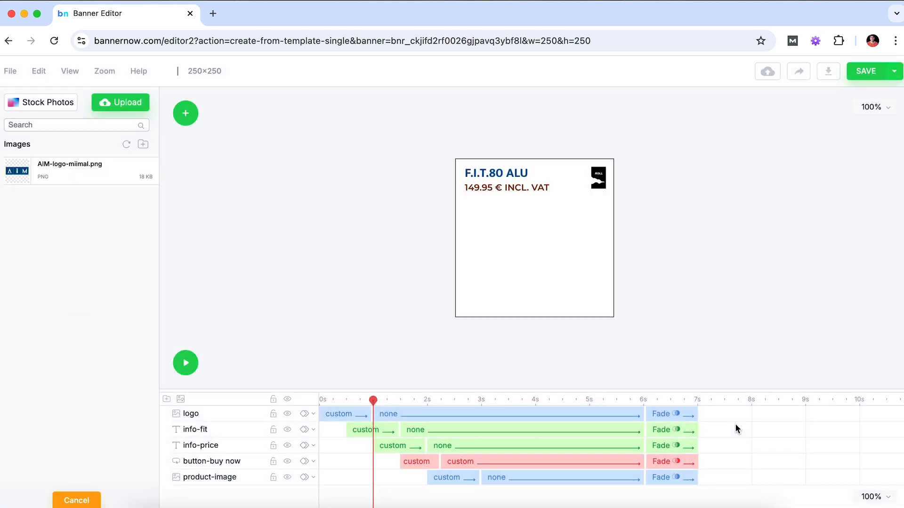
pyautogui.click(21, 172)
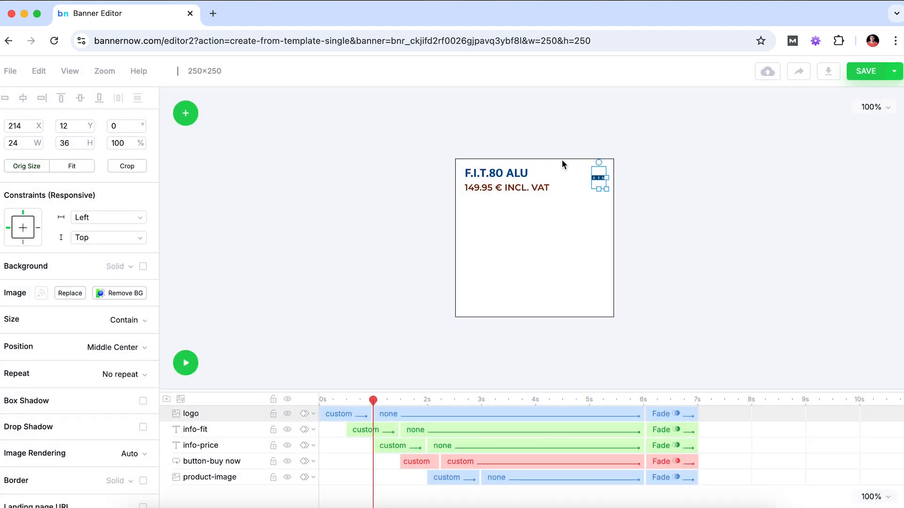
pyautogui.moveTo(599, 174)
pyautogui.mouseDown()
pyautogui.moveTo(580, 175)
pyautogui.moveTo(613, 177)
pyautogui.moveTo(587, 178)
pyautogui.mouseUp()
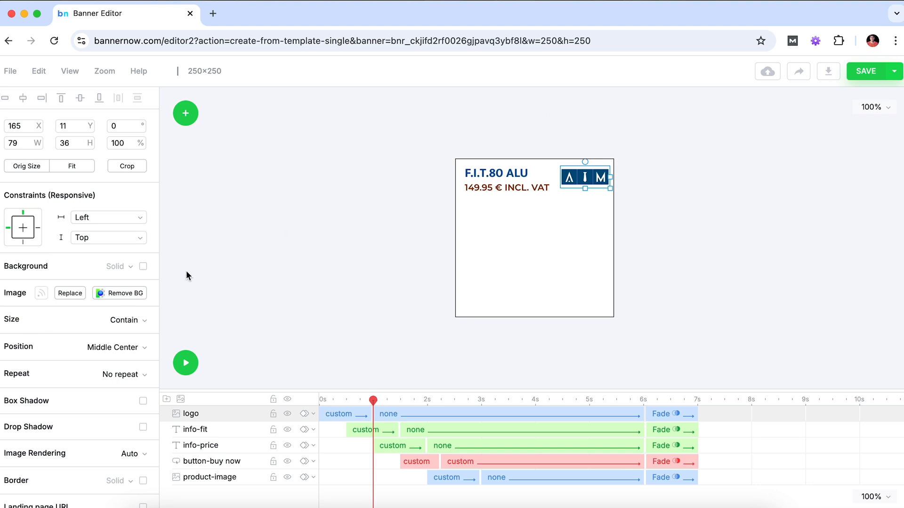
# Try the Cover image size on the logo, restore Contain, and increase the logo's height to 38
pyautogui.scroll(-1, 51, 323)
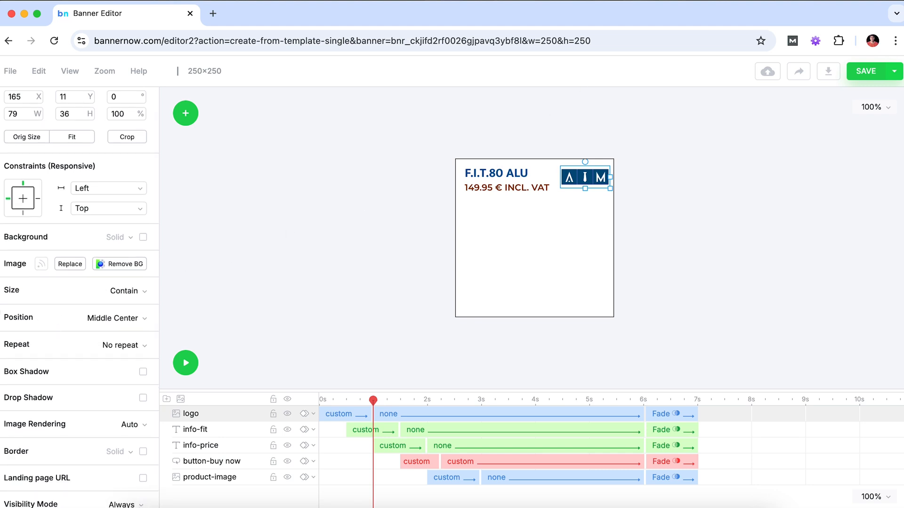
pyautogui.click(136, 291)
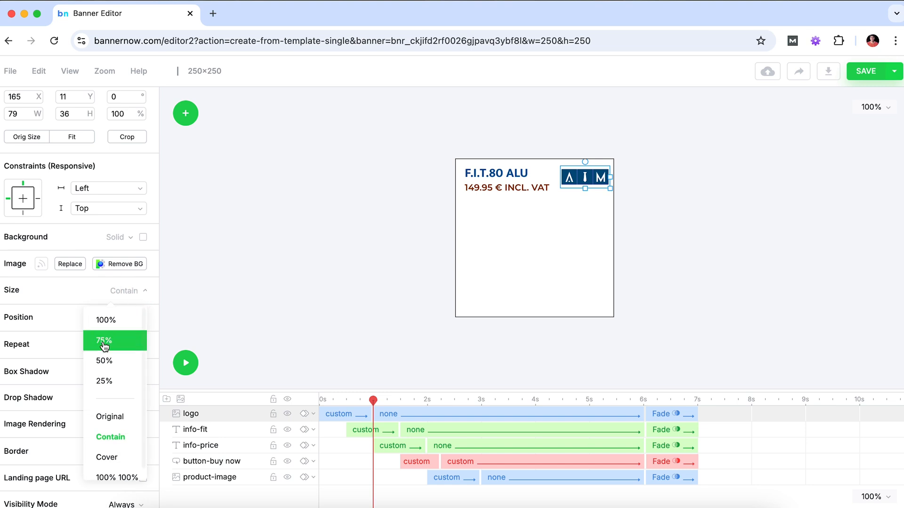
pyautogui.click(103, 459)
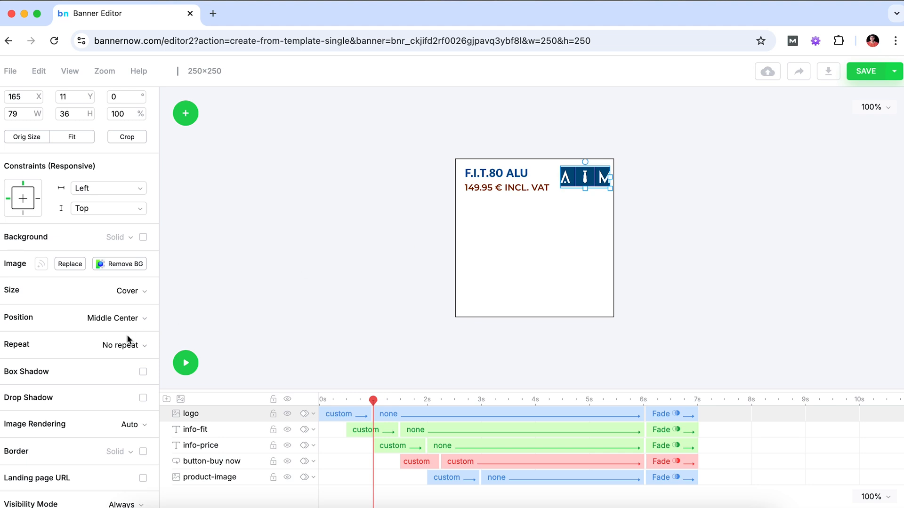
pyautogui.click(133, 294)
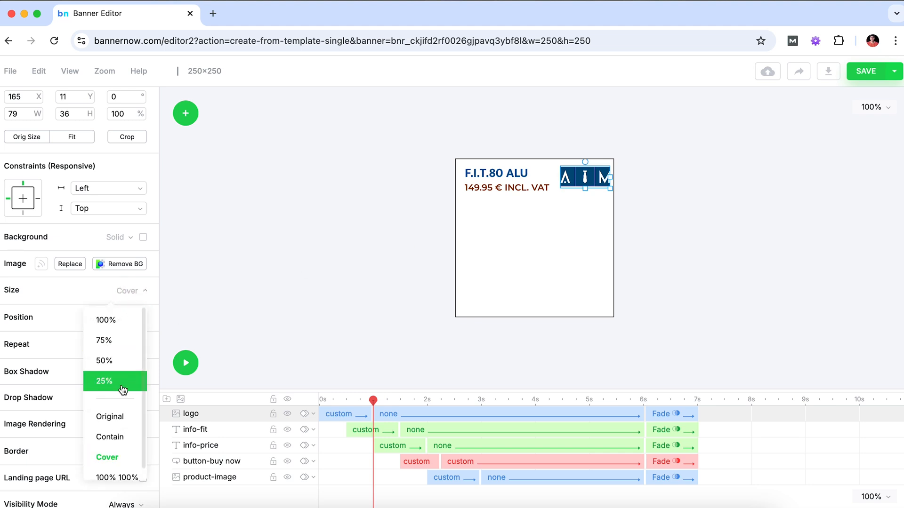
pyautogui.click(117, 436)
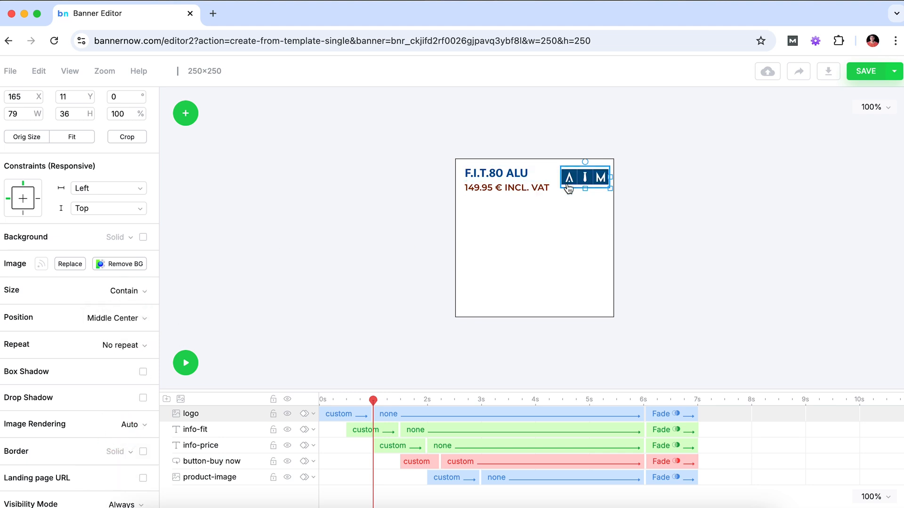
pyautogui.moveTo(584, 188)
pyautogui.mouseDown()
pyautogui.moveTo(585, 206)
pyautogui.moveTo(585, 183)
pyautogui.moveTo(564, 179)
pyautogui.moveTo(590, 181)
pyautogui.mouseUp()
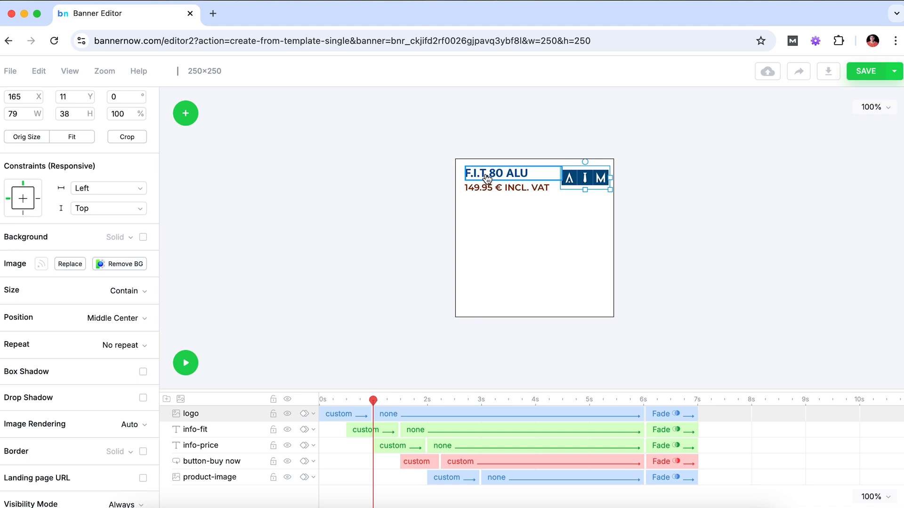
# Replace the F.I.T.80 ALU headline text with ENROLL NOW
pyautogui.click(538, 174)
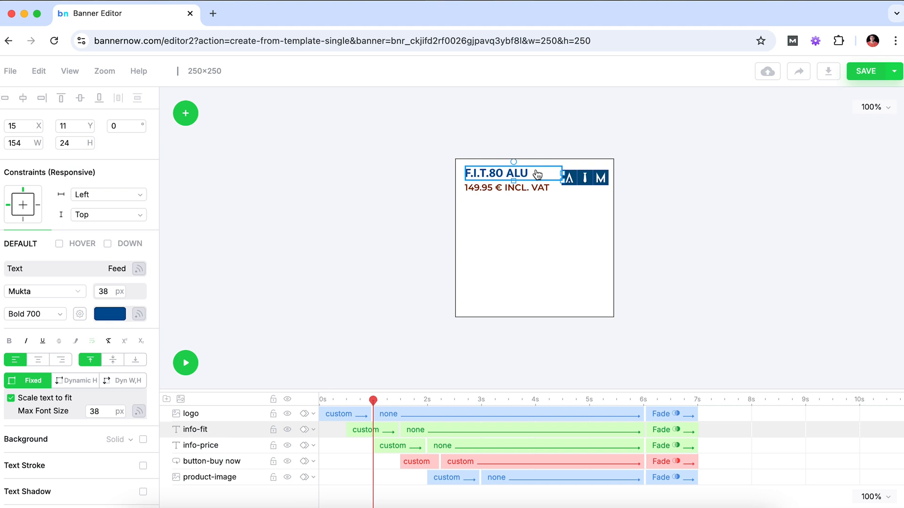
pyautogui.doubleClick(537, 174)
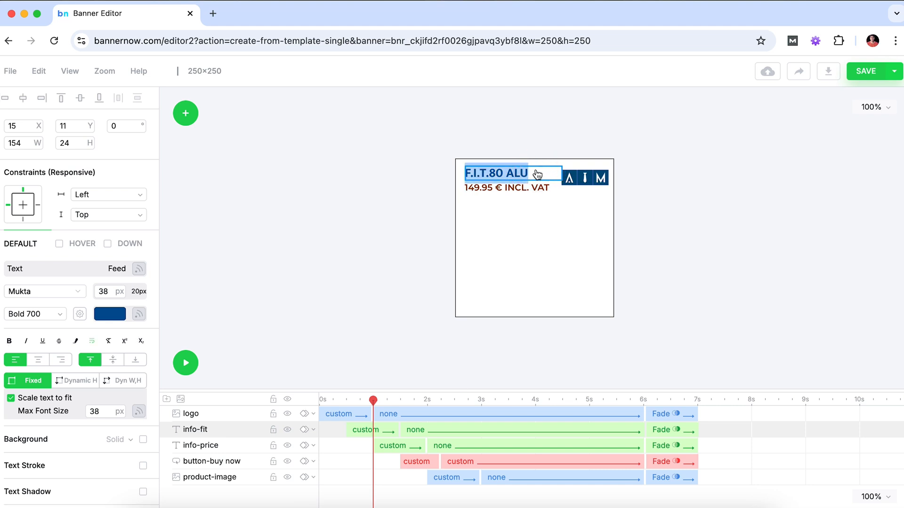
pyautogui.write('ENROLL NOW')
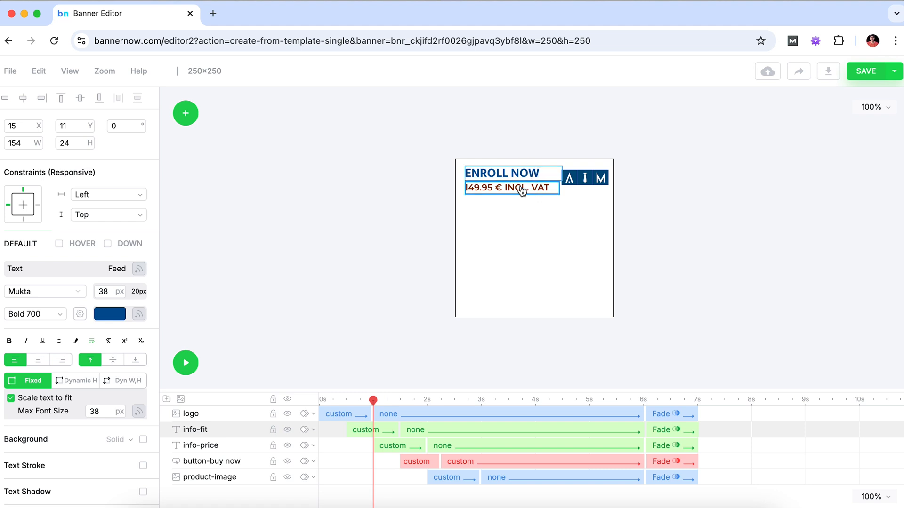
# Replace the price line's text with Advanced Course and deselect it
pyautogui.doubleClick(521, 189)
pyautogui.press('super+a')
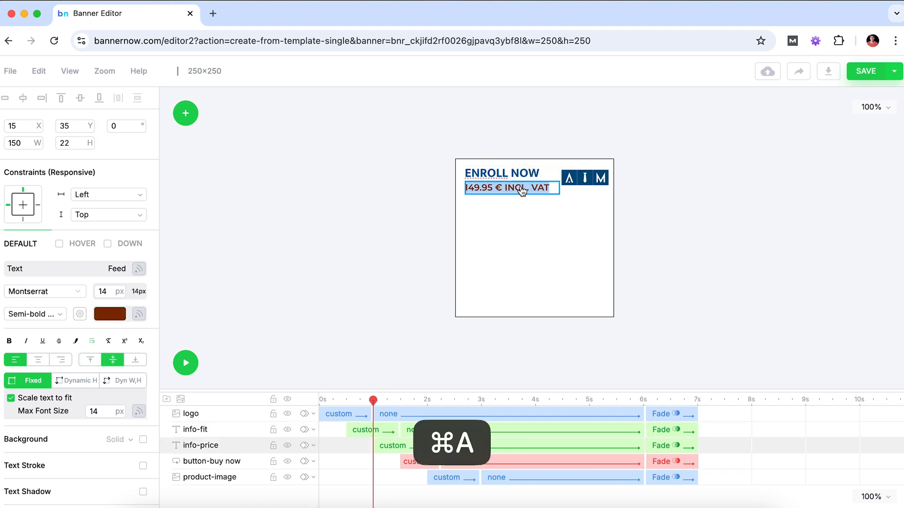
pyautogui.write('AD')
pyautogui.press('BackSpace')
pyautogui.write('dvanced ')
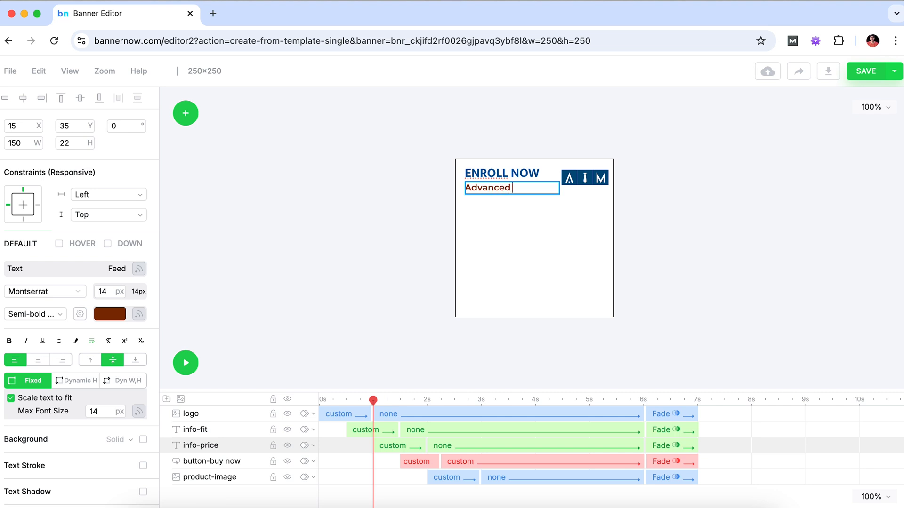
pyautogui.write('Course')
pyautogui.click(389, 177)
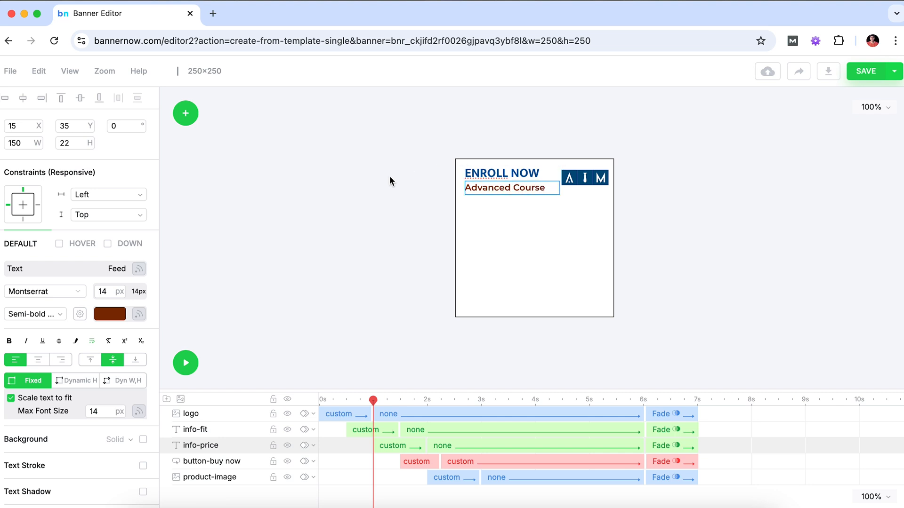
pyautogui.click(388, 181)
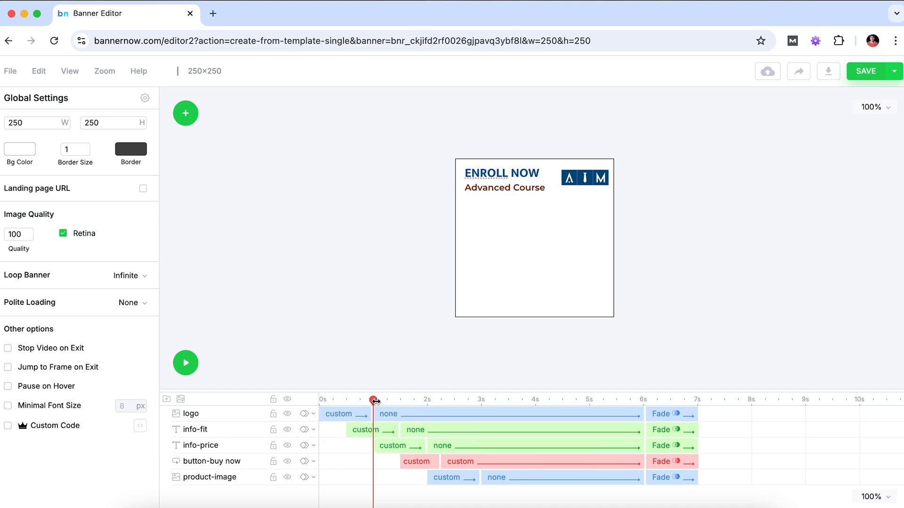
# Scrub the timeline from 0 s to about 3.25 s to examine when each banner element enters
pyautogui.click(374, 401)
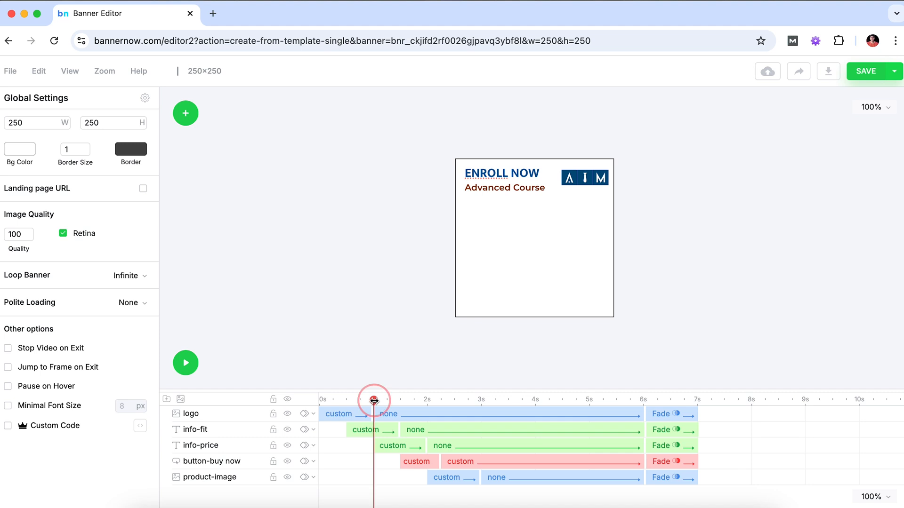
pyautogui.moveTo(374, 401); pyautogui.dragTo(373, 401)
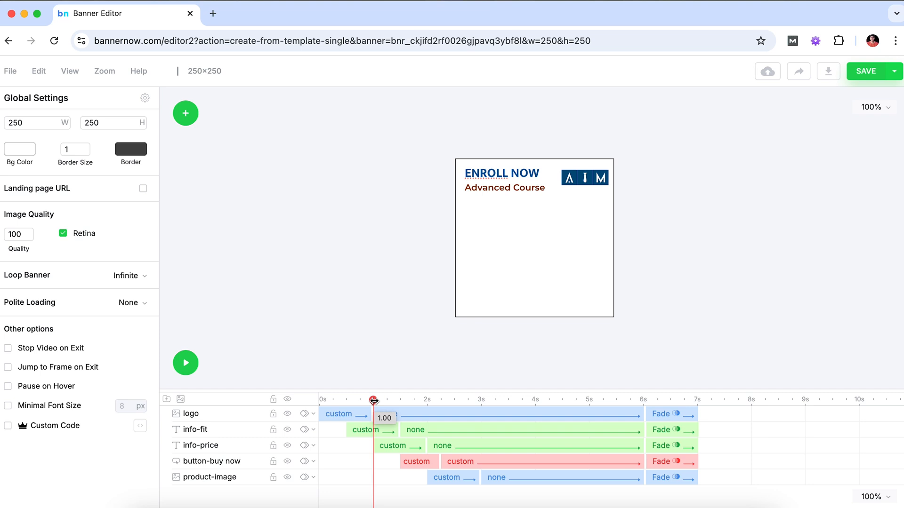
pyautogui.moveTo(373, 401); pyautogui.dragTo(313, 401)
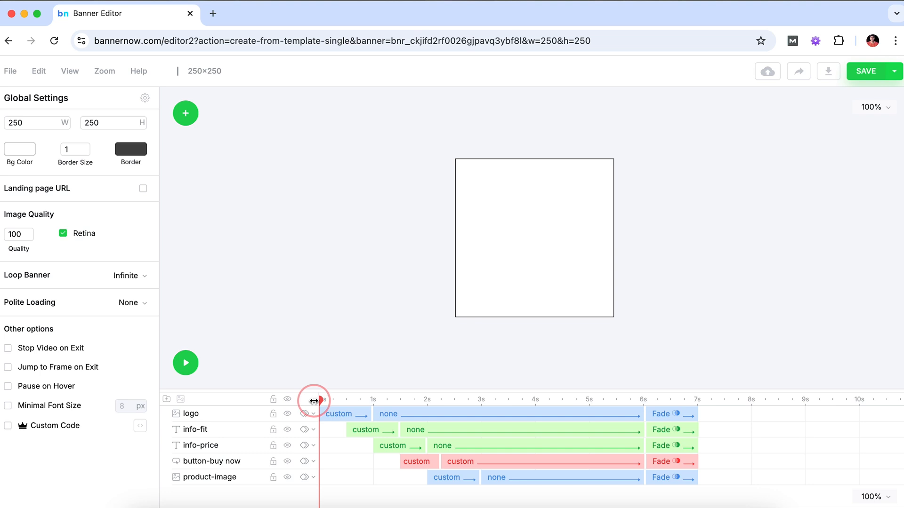
pyautogui.moveTo(316, 400); pyautogui.dragTo(352, 401)
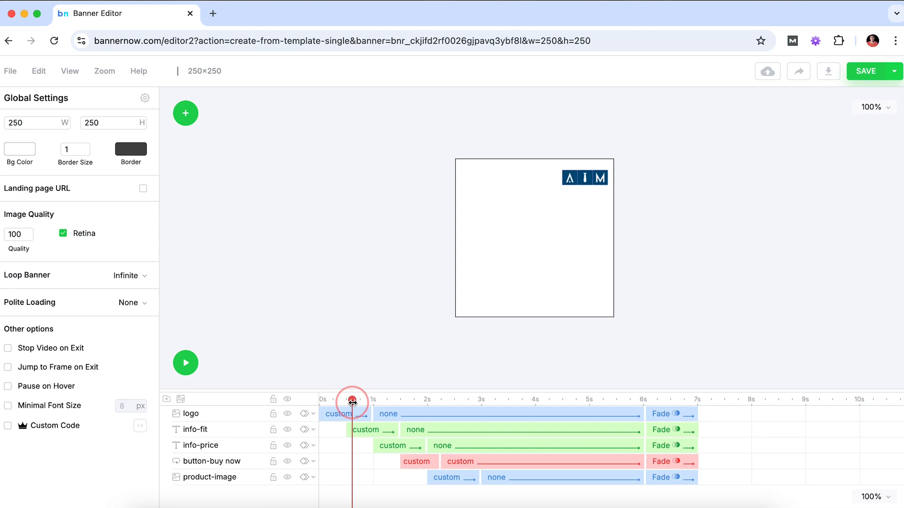
pyautogui.moveTo(352, 402); pyautogui.dragTo(401, 404)
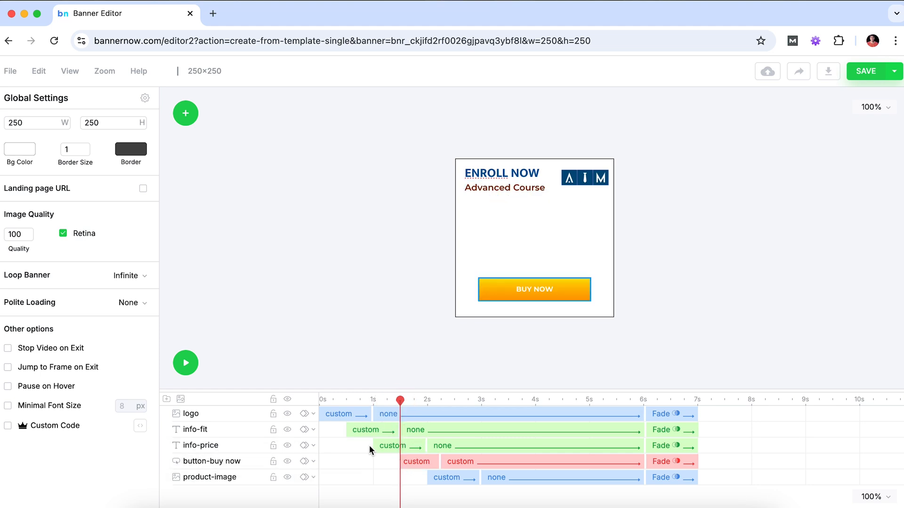
pyautogui.moveTo(399, 401); pyautogui.dragTo(440, 413)
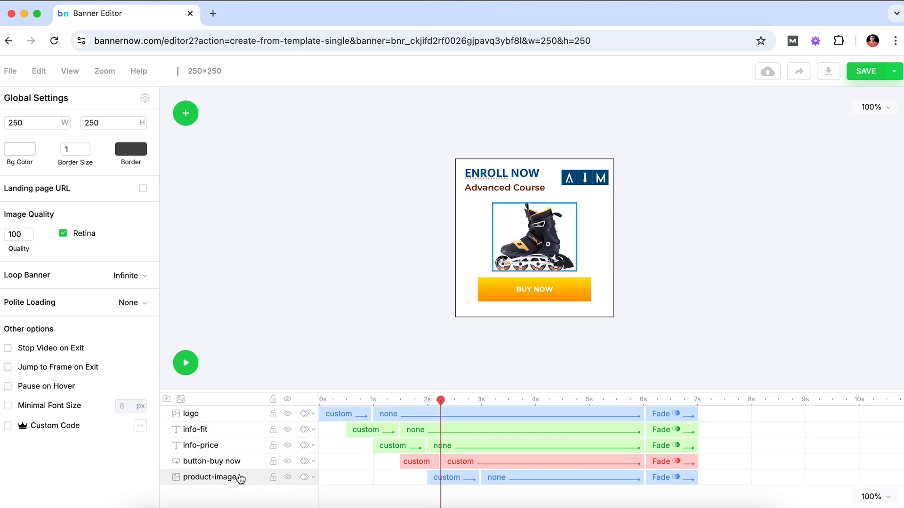
pyautogui.moveTo(441, 400); pyautogui.dragTo(494, 407)
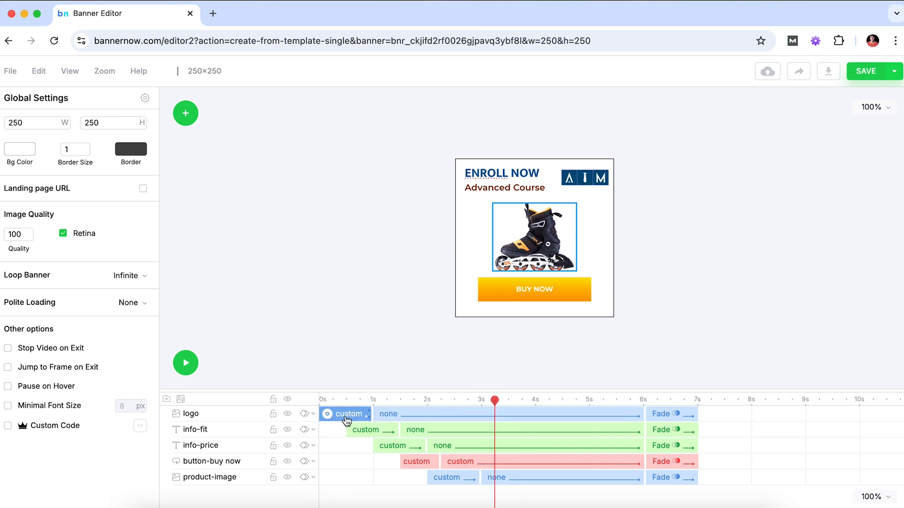
# Inspect the entry animation settings of the BUY NOW button and cancel without changes
pyautogui.click(345, 417)
pyautogui.click(369, 431)
pyautogui.click(387, 445)
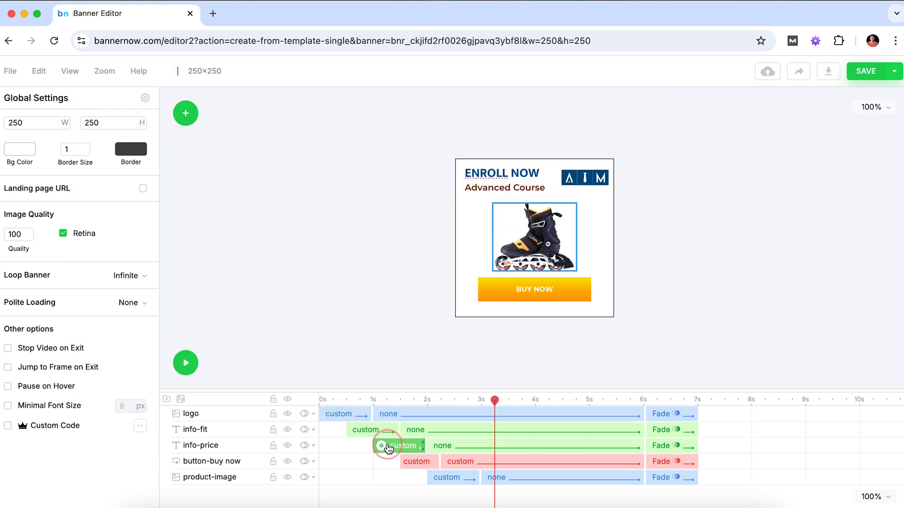
pyautogui.click(415, 461)
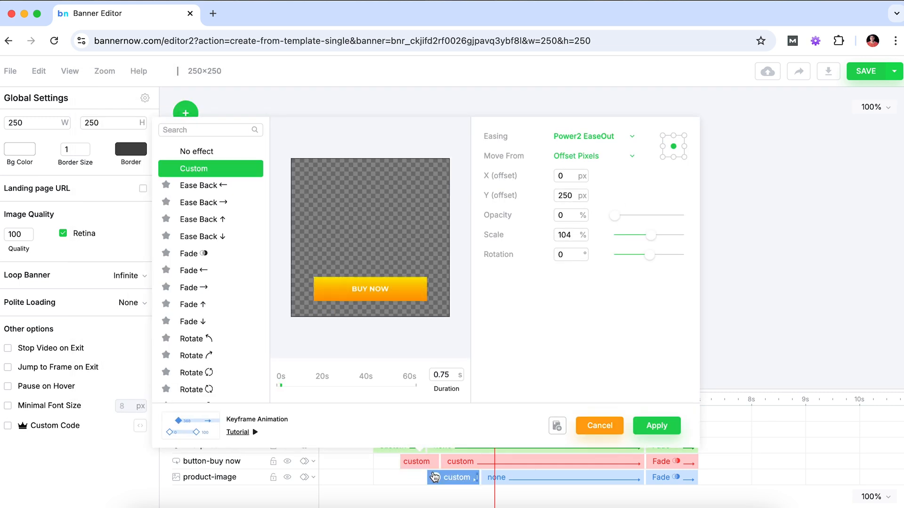
pyautogui.click(596, 426)
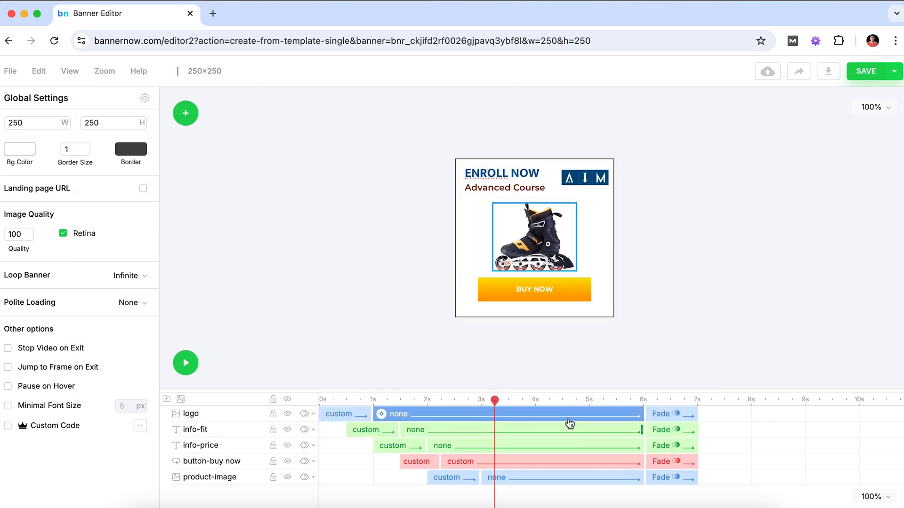
# Scrub the timeline on to about 5.5 s to examine the hold phase, and return to 0 s
pyautogui.moveTo(492, 399); pyautogui.dragTo(508, 400)
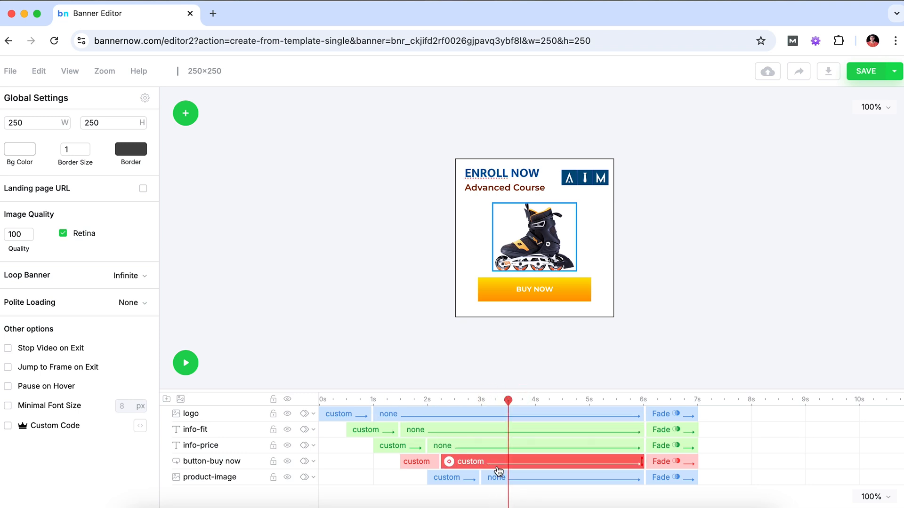
pyautogui.moveTo(508, 401); pyautogui.dragTo(616, 403)
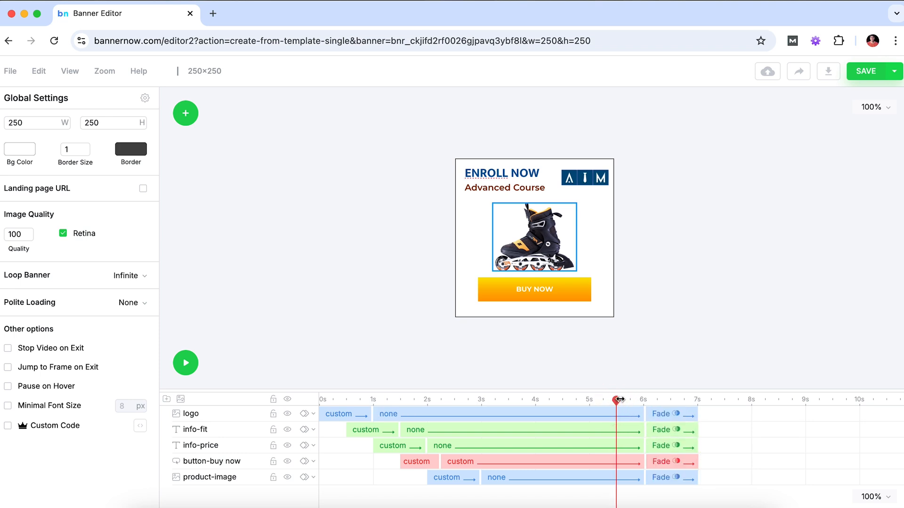
pyautogui.moveTo(616, 399); pyautogui.dragTo(312, 389)
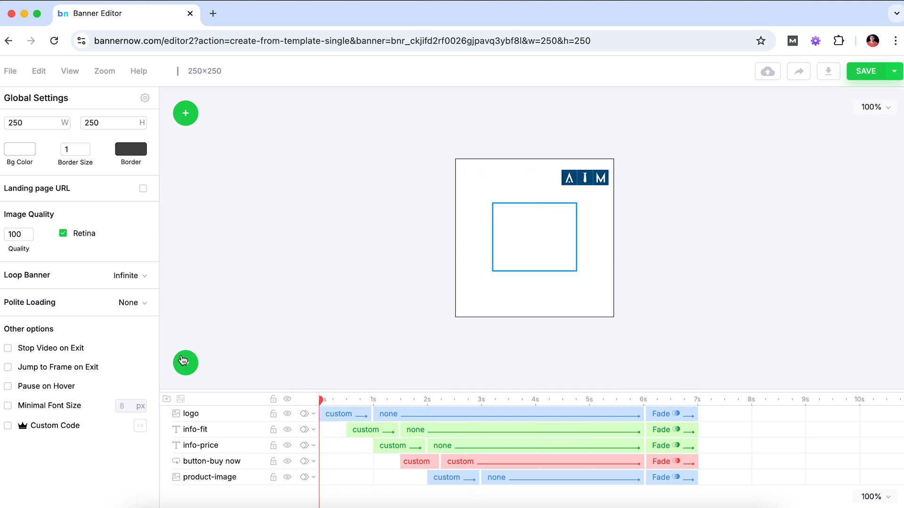
# Preview the banner animation on the iPhone 15 ProMax, iPad 13 Pro, Samsung S24 Ultra and Samsung Tab S9
pyautogui.click(185, 363)
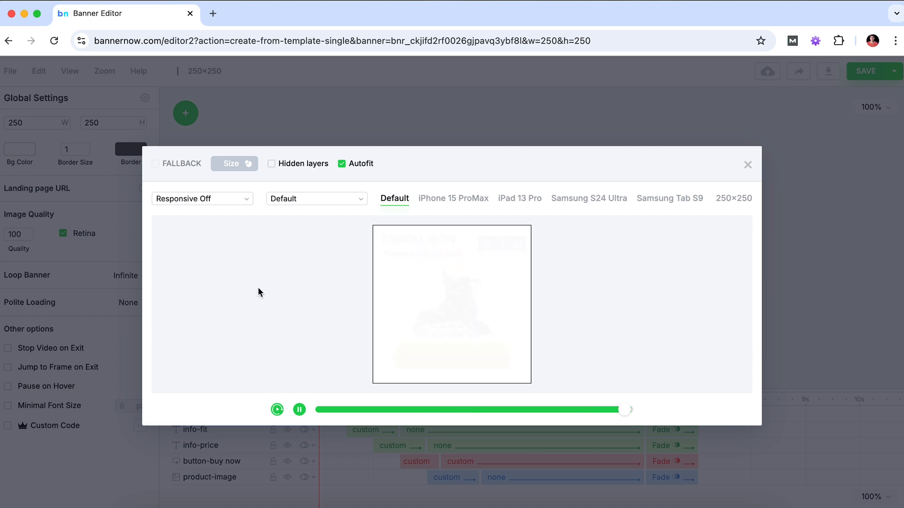
pyautogui.click(434, 202)
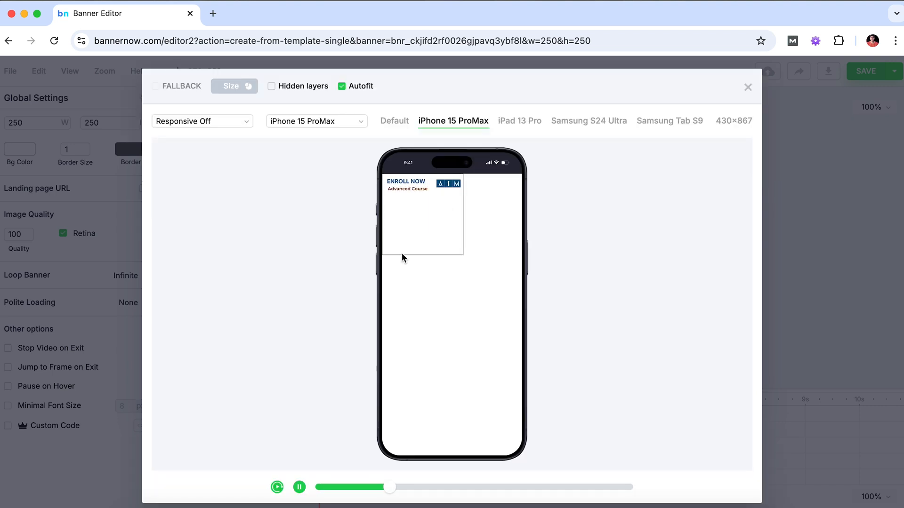
pyautogui.click(511, 123)
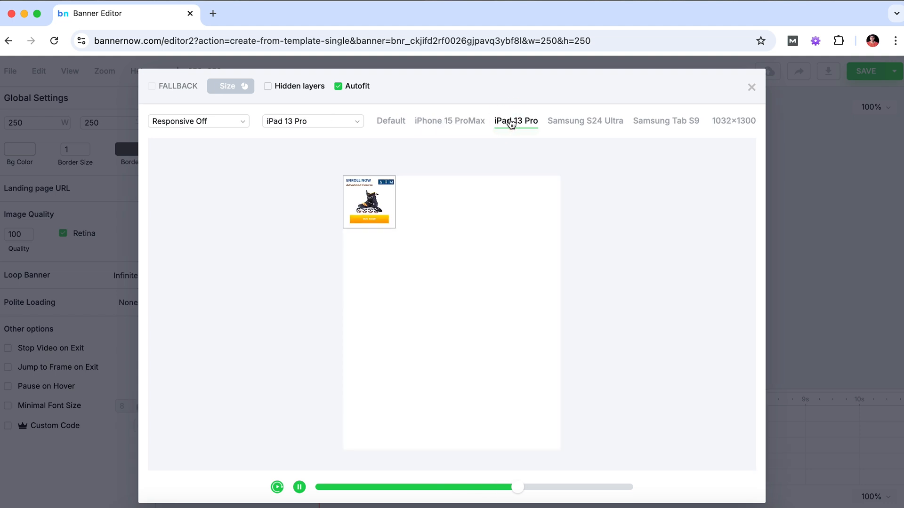
pyautogui.click(579, 122)
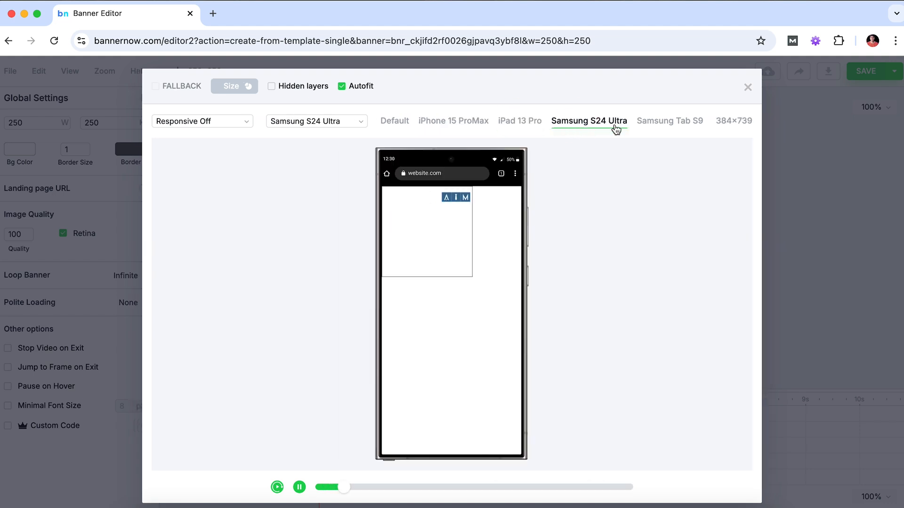
pyautogui.click(665, 124)
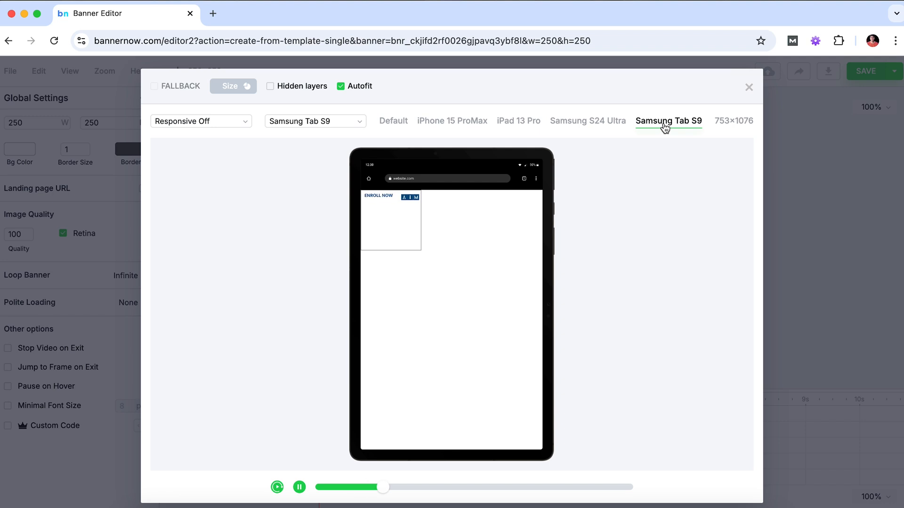
# Preview the banner with Responsive Width and Height, and close the preview
pyautogui.click(202, 122)
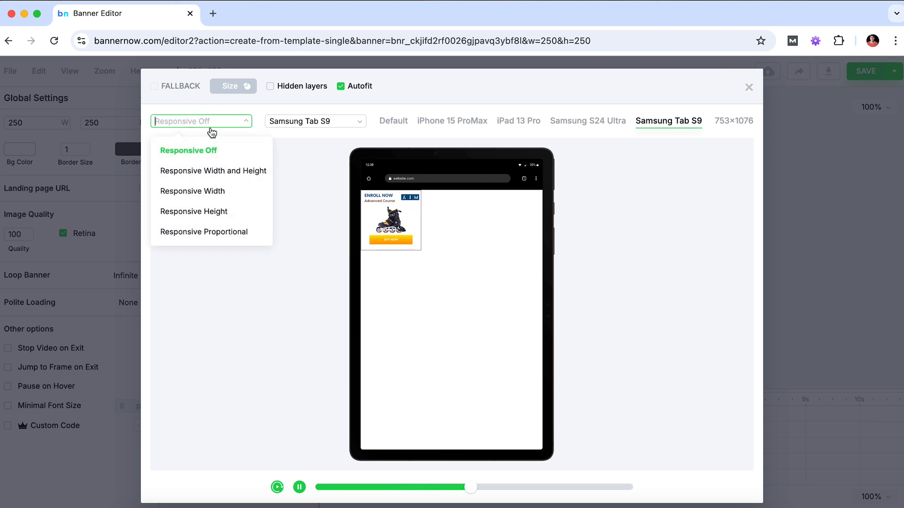
pyautogui.click(214, 172)
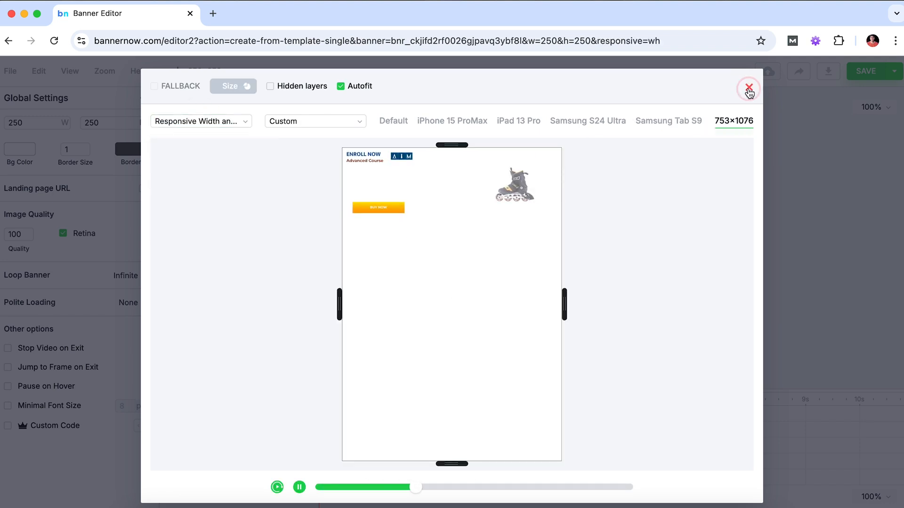
pyautogui.click(749, 91)
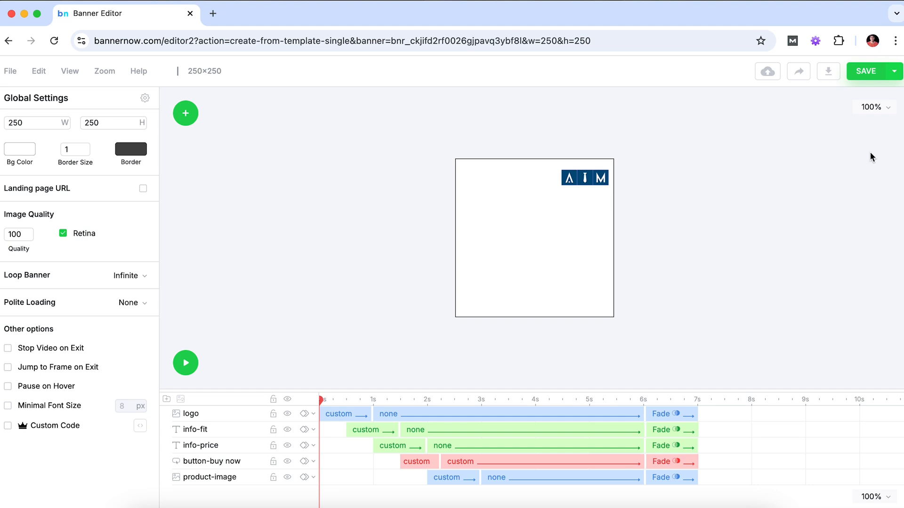
# Advance the timeline to about 3.75 s and replace the ENROLL NOW headline's text with Digital Marketing
pyautogui.click(871, 108)
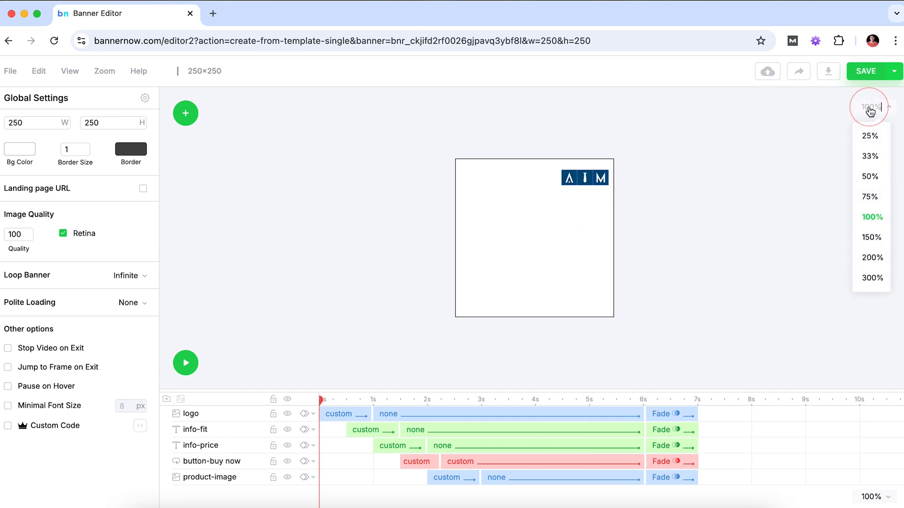
pyautogui.click(872, 239)
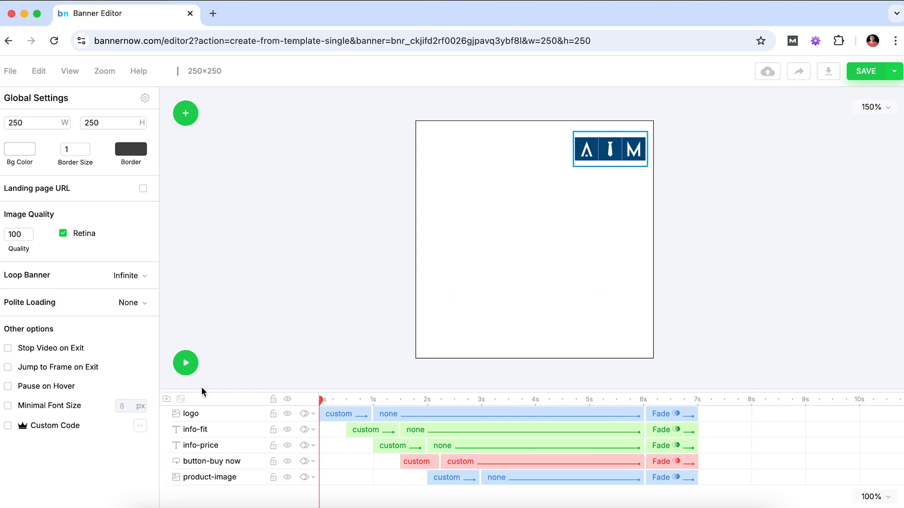
pyautogui.moveTo(321, 400); pyautogui.dragTo(521, 407)
pyautogui.click(519, 415)
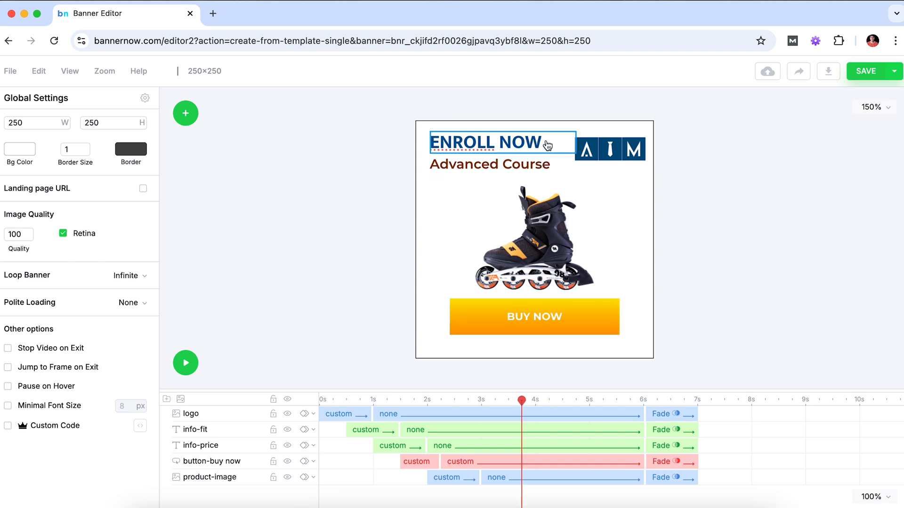
pyautogui.doubleClick(547, 145)
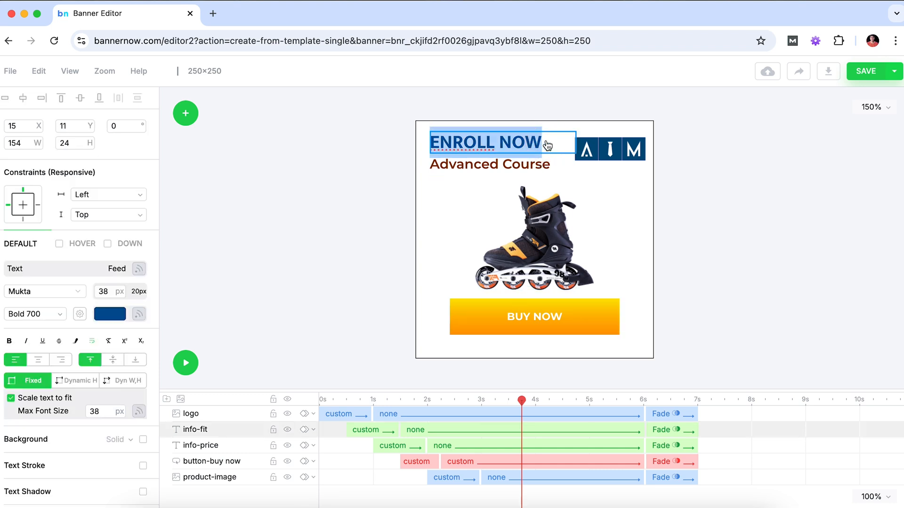
pyautogui.write('Dig')
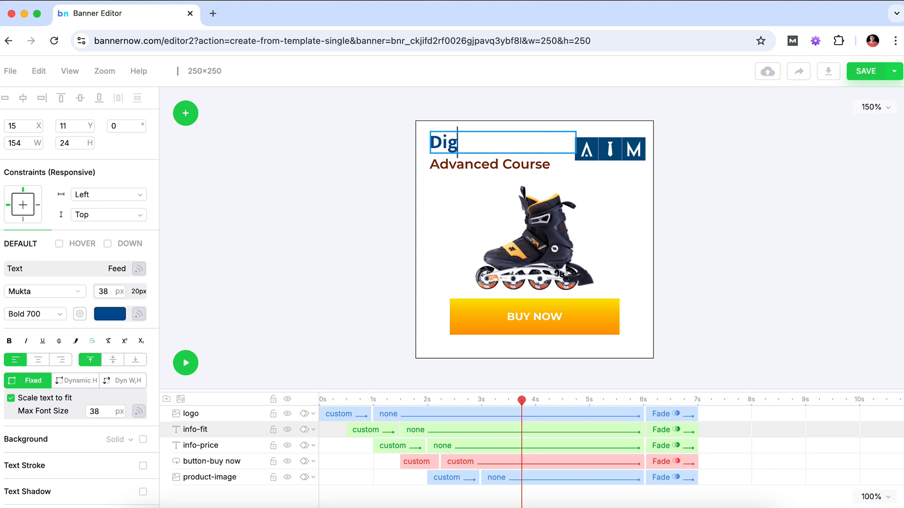
pyautogui.write('ital Marketing')
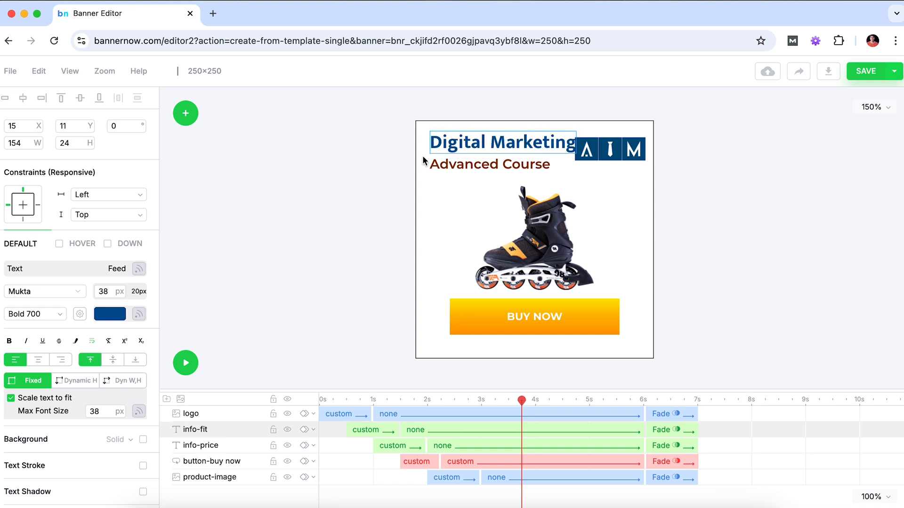
# Set the Digital Marketing headline's font size to 19 px
pyautogui.press('super+a')
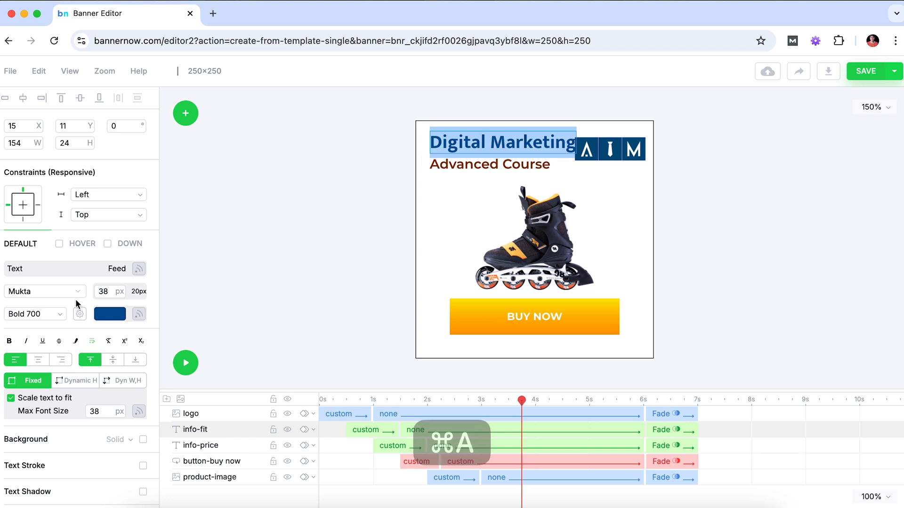
pyautogui.click(112, 291)
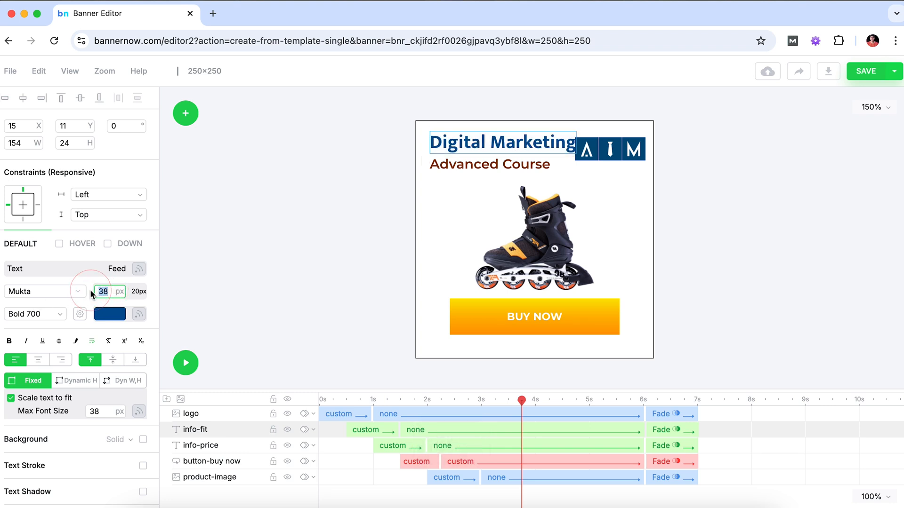
pyautogui.write('28')
pyautogui.press('Return')
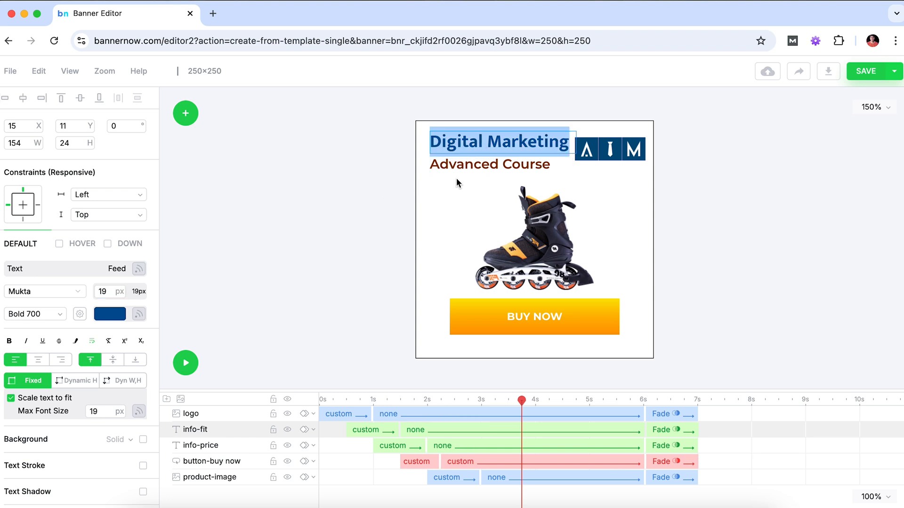
# Replace the BUY NOW button's text with ENROLL NOW
pyautogui.click(500, 325)
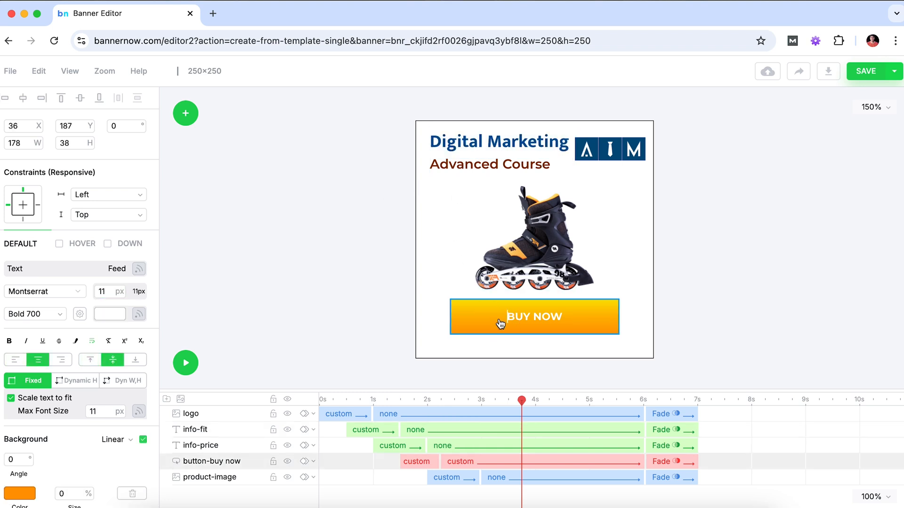
pyautogui.press('super+a')
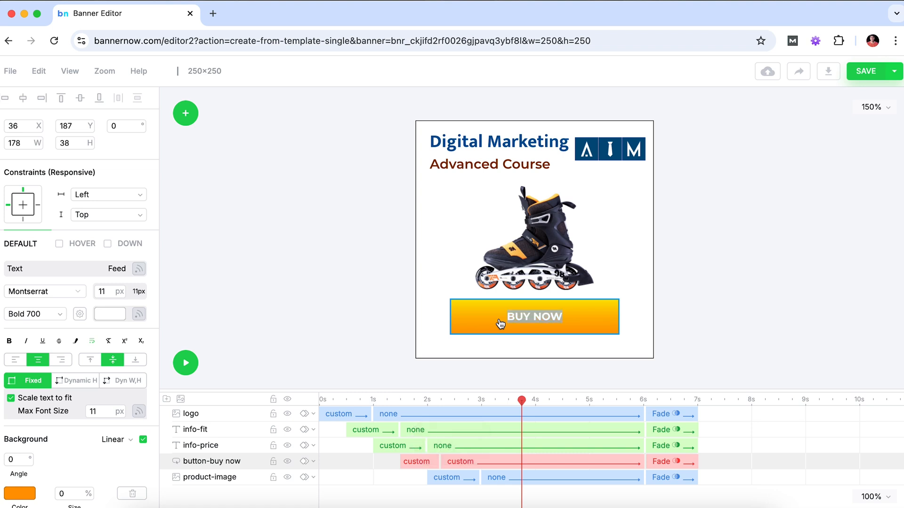
pyautogui.write('ENROLL NOW')
pyautogui.press('Escape')
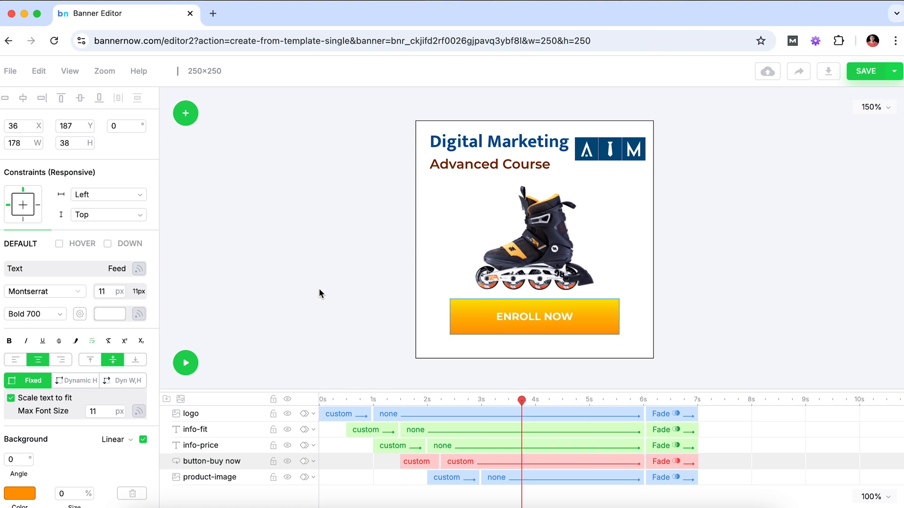
pyautogui.click(286, 296)
# Shrink the AIM logo to leave a gap beside the headline, and select the ENROLL NOW button
pyautogui.click(459, 318)
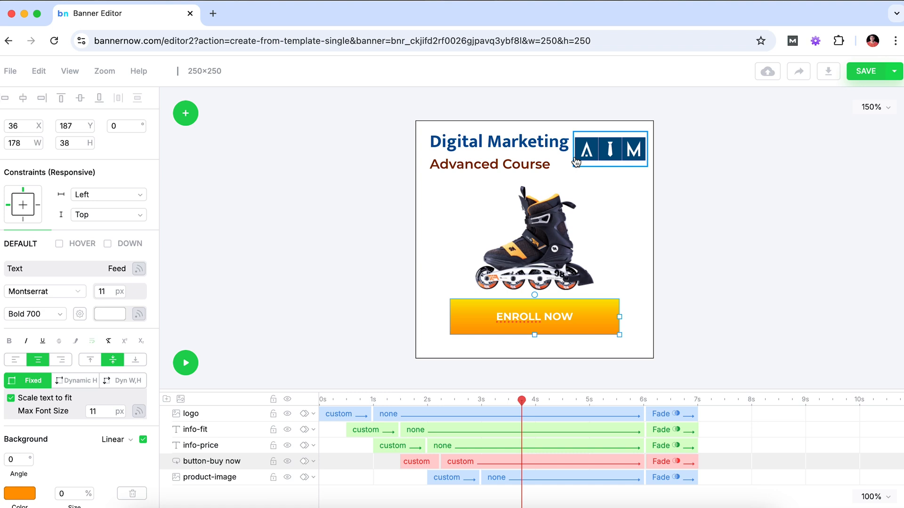
pyautogui.click(590, 139)
pyautogui.moveTo(647, 150); pyautogui.dragTo(606, 153)
pyautogui.click(474, 319)
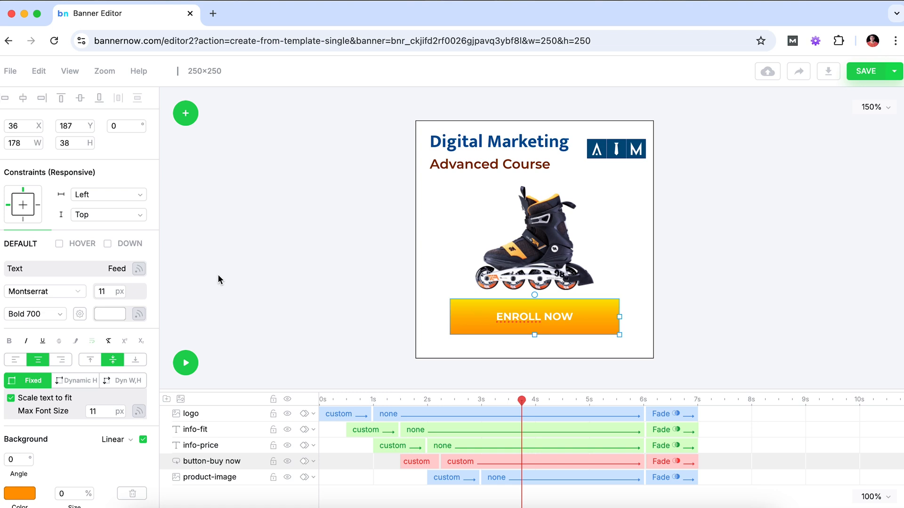
# Change the ENROLL NOW button's 0% background gradient colour from orange to dark blue 0054A4
pyautogui.scroll(-4, 47, 268)
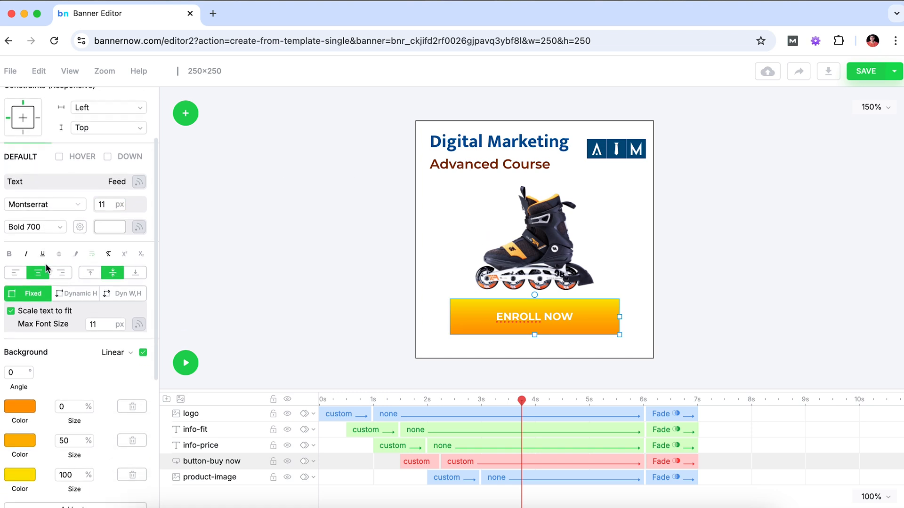
pyautogui.scroll(-2, 47, 269)
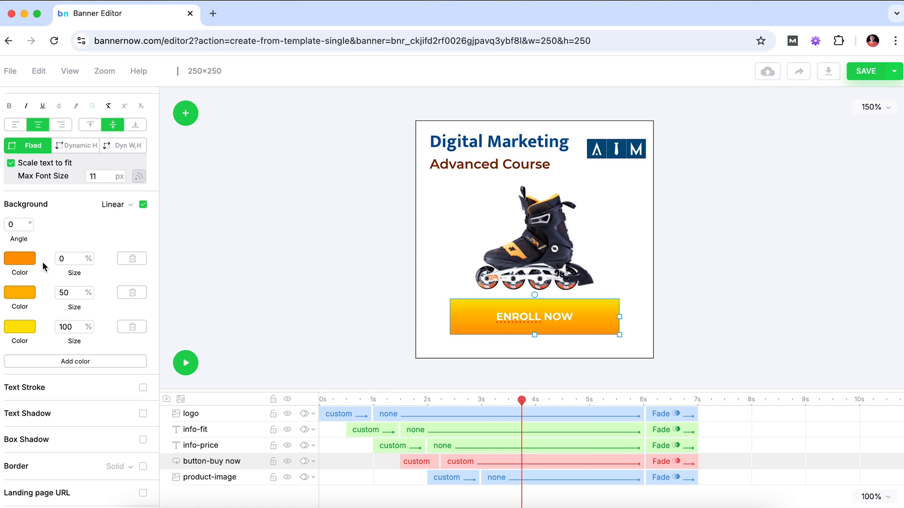
pyautogui.click(21, 263)
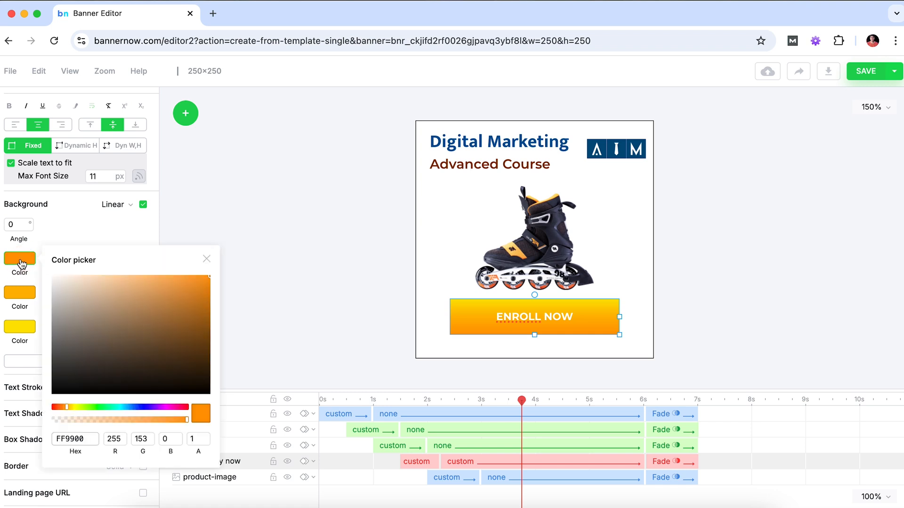
pyautogui.click(137, 408)
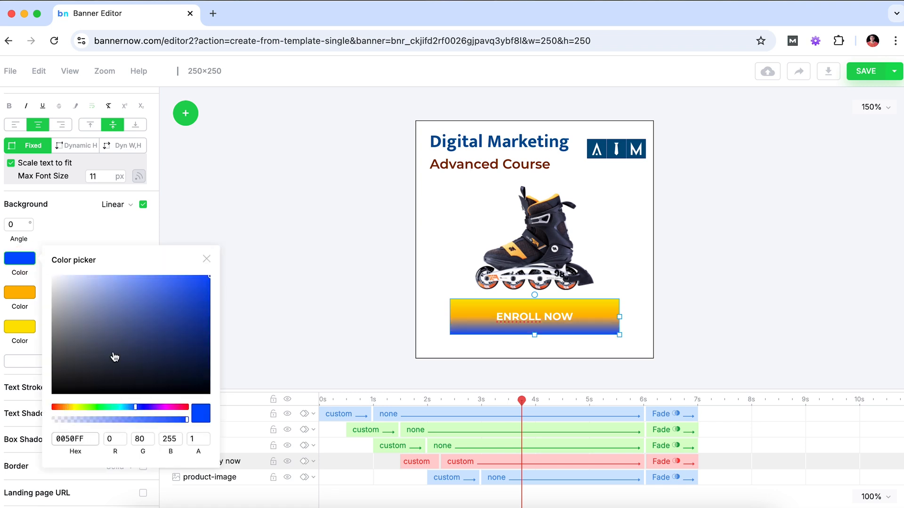
pyautogui.click(137, 408)
pyautogui.moveTo(210, 343); pyautogui.dragTo(214, 327)
pyautogui.click(133, 407)
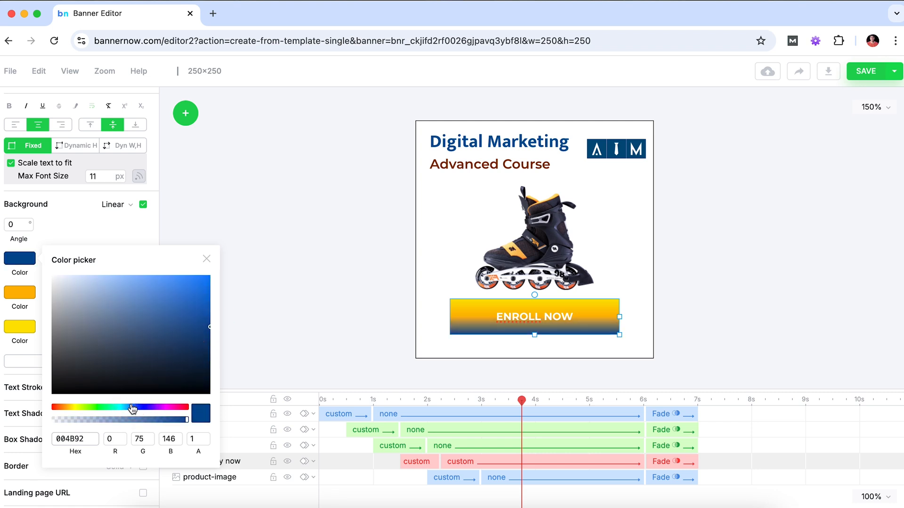
pyautogui.click(206, 319)
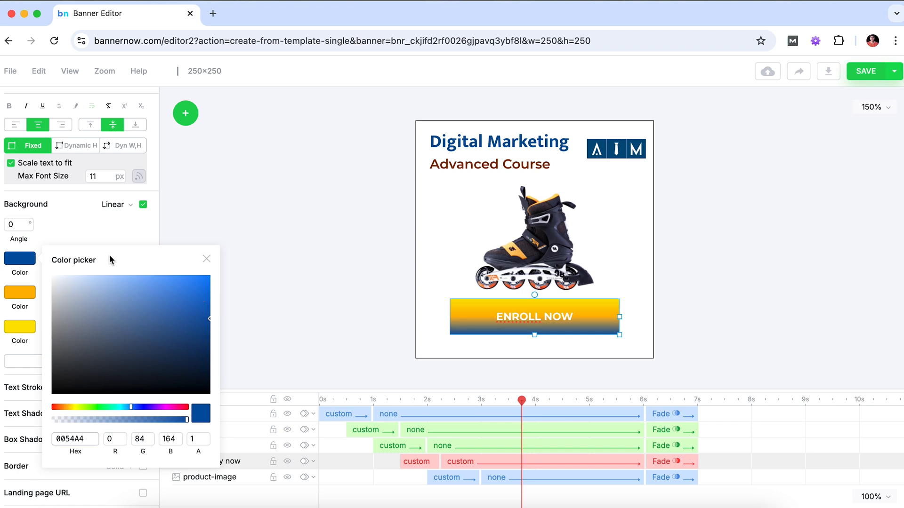
pyautogui.click(102, 226)
# Set the button gradient's 100% colour to lighter blue 2A8AE4 and delete the orange 50% colour
pyautogui.click(26, 329)
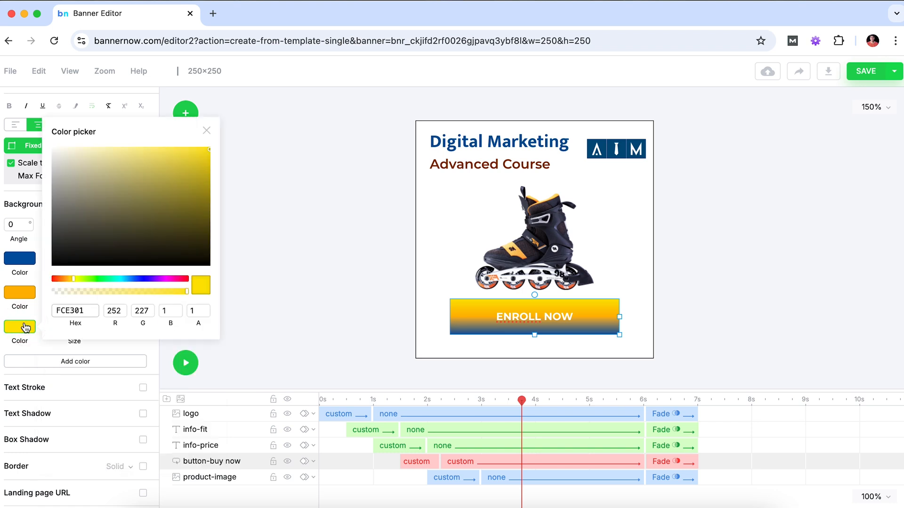
pyautogui.click(133, 281)
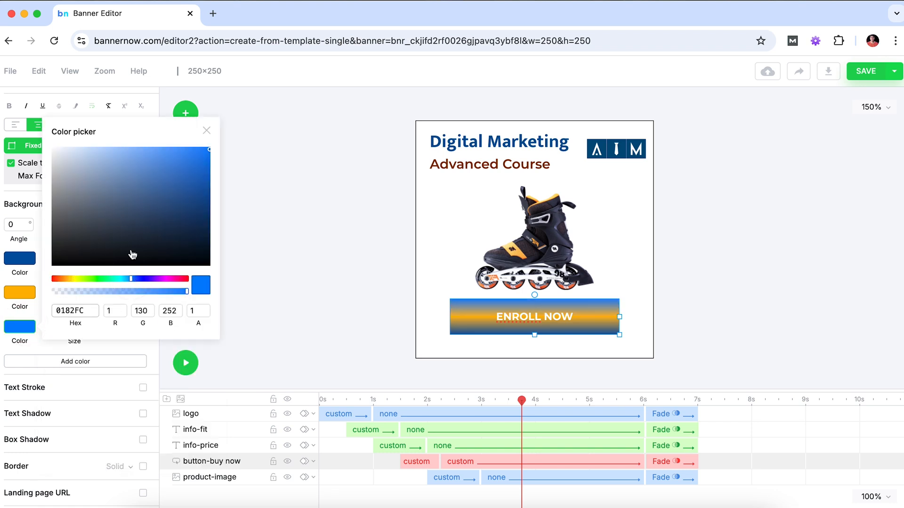
pyautogui.moveTo(151, 177)
pyautogui.mouseDown()
pyautogui.moveTo(161, 155)
pyautogui.moveTo(176, 150)
pyautogui.moveTo(181, 161)
pyautogui.mouseUp()
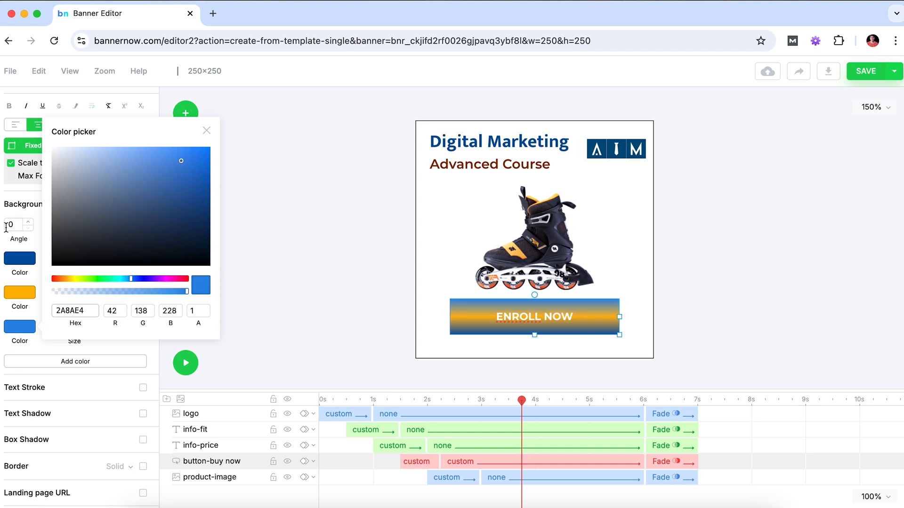
pyautogui.click(2, 238)
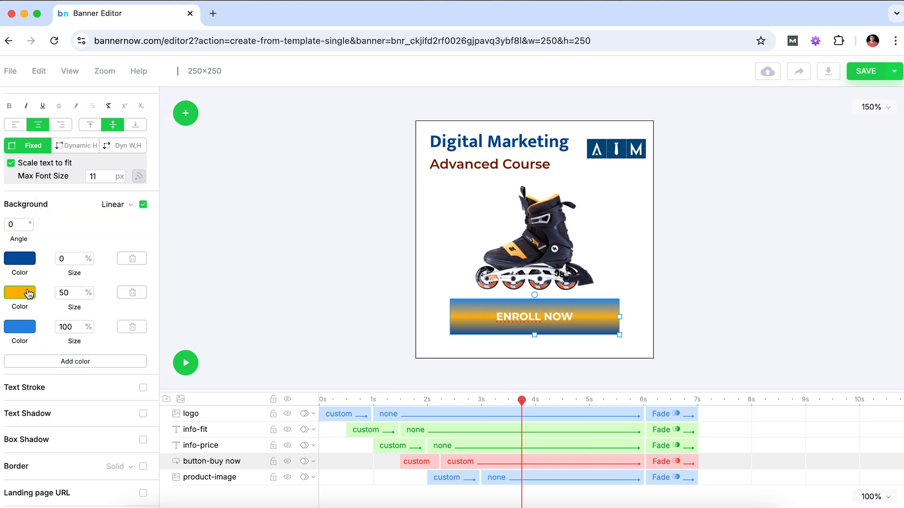
pyautogui.click(132, 292)
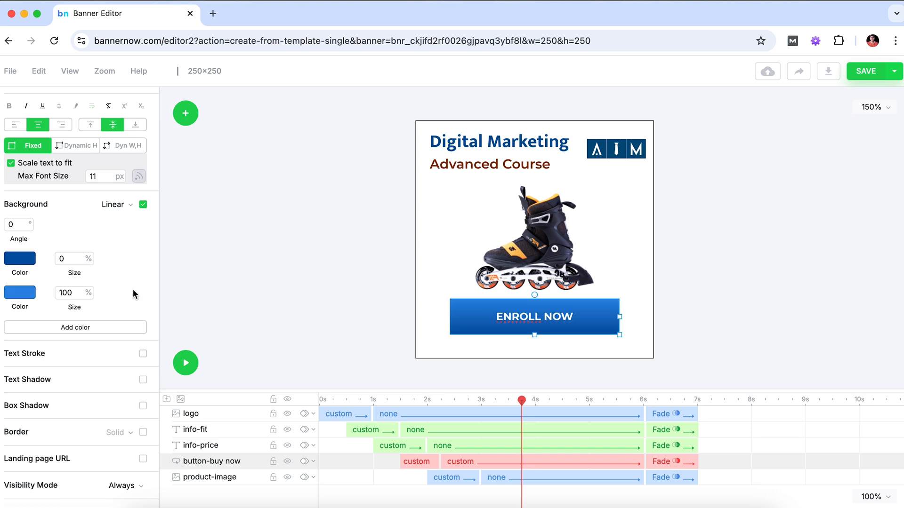
# Correct the button's text to ENROL NOW and keep the button selected
pyautogui.doubleClick(533, 320)
pyautogui.press('Left')
pyautogui.press('Left')
pyautogui.press('Left')
pyautogui.press('Left')
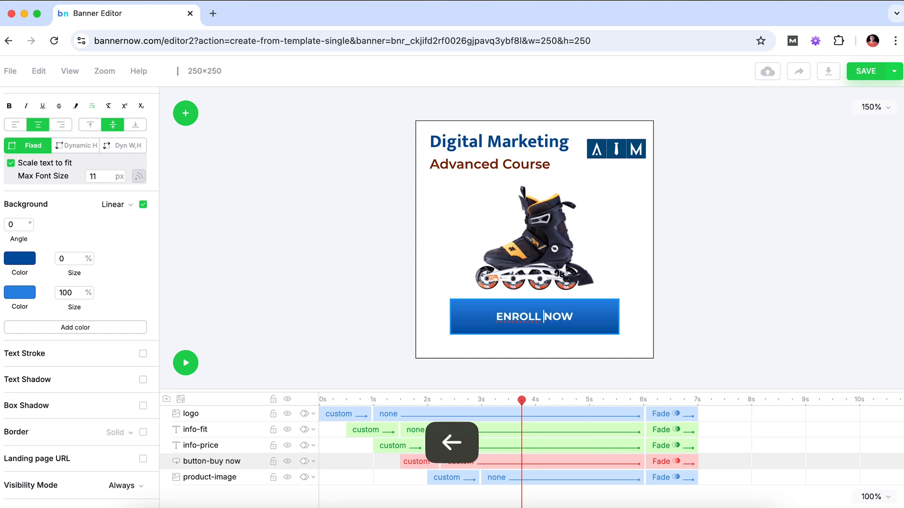
pyautogui.press('BackSpace')
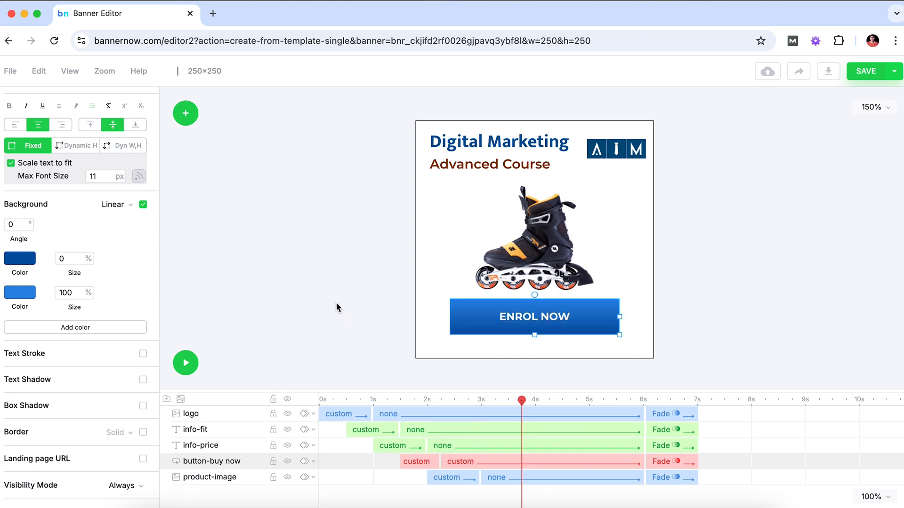
pyautogui.click(468, 312)
pyautogui.click(464, 328)
# Set the ENROL NOW button's font size to 16 px
pyautogui.scroll(5, 66, 207)
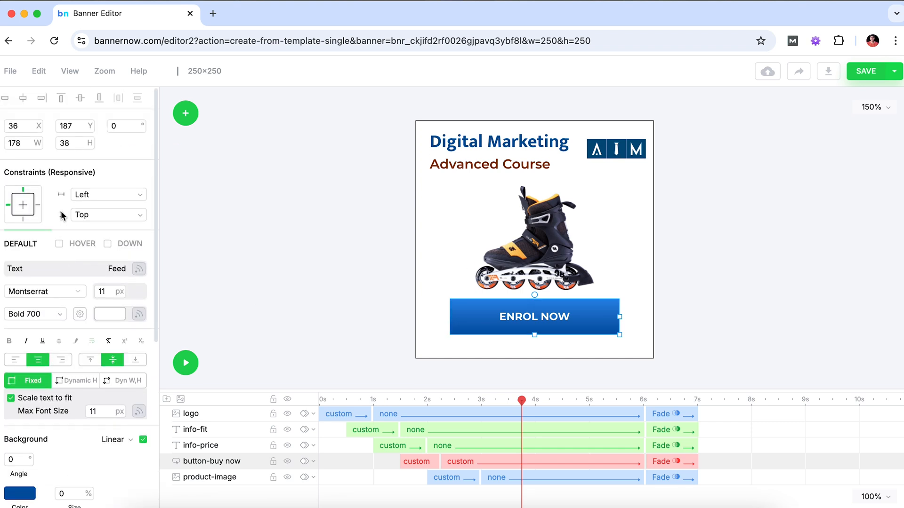
pyautogui.click(106, 292)
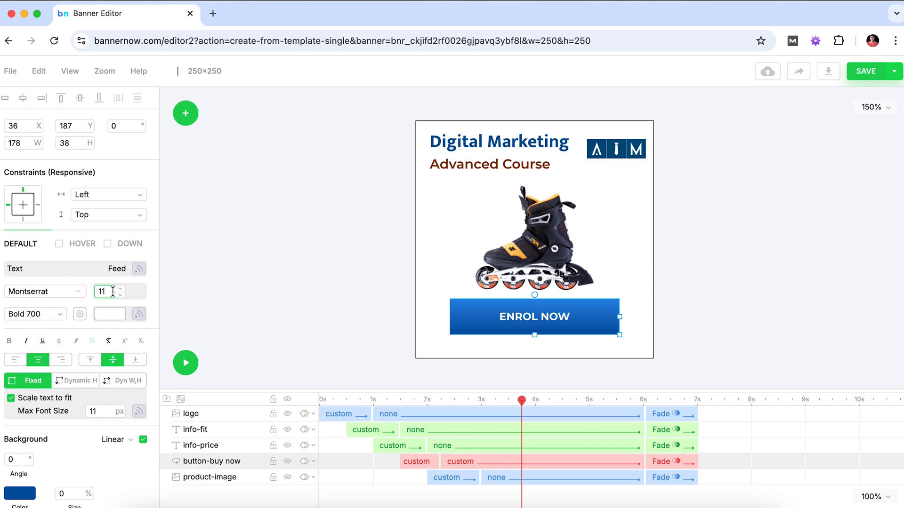
pyautogui.click(121, 289)
pyautogui.click(120, 289)
pyautogui.click(121, 289)
pyautogui.click(120, 289)
pyautogui.click(121, 289)
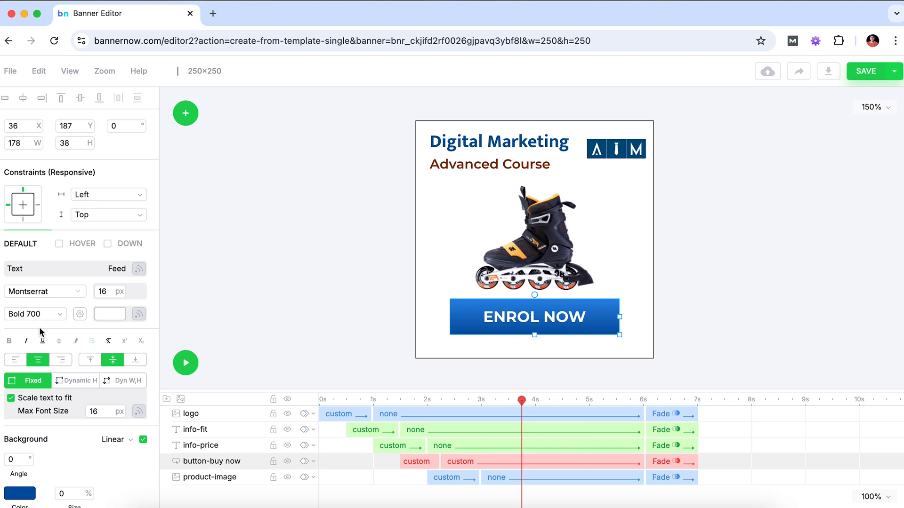
# Try underlining and left-aligning the ENROL NOW text, and restore its plain, centred formatting
pyautogui.scroll(-3, 10, 328)
pyautogui.click(43, 238)
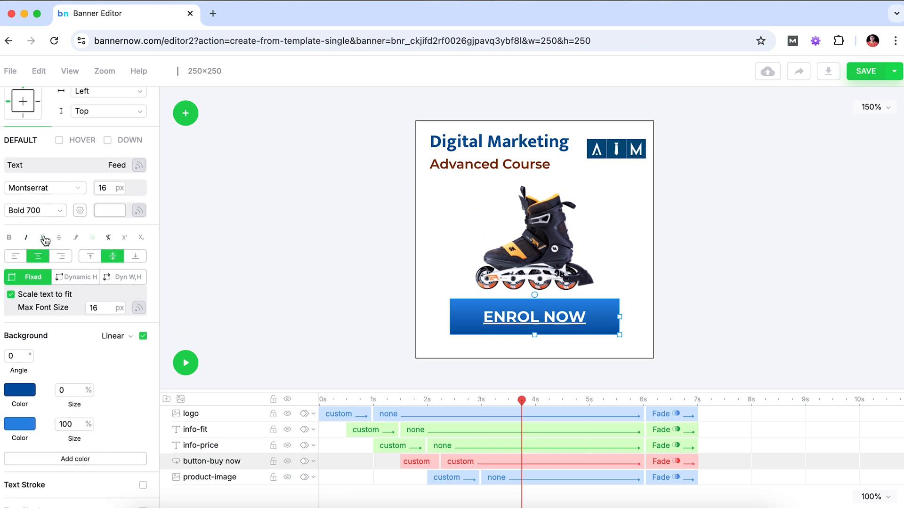
pyautogui.click(44, 239)
pyautogui.click(18, 256)
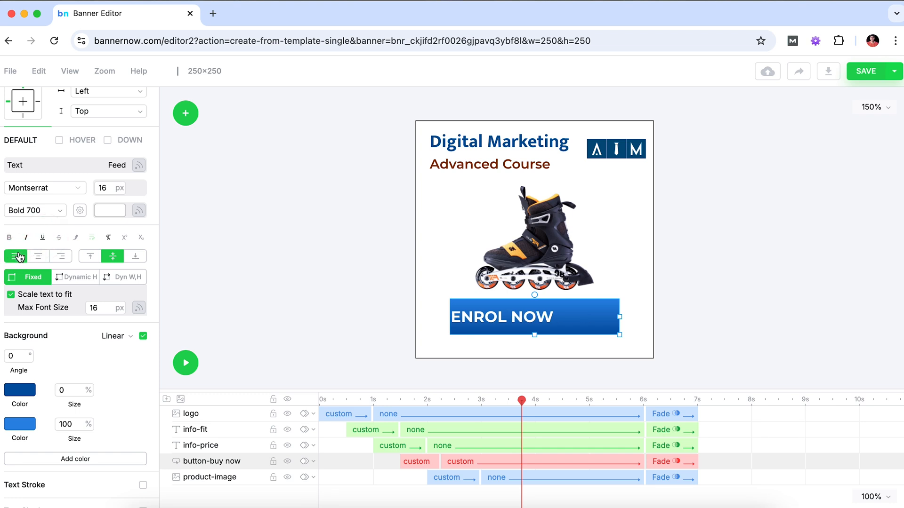
pyautogui.click(37, 257)
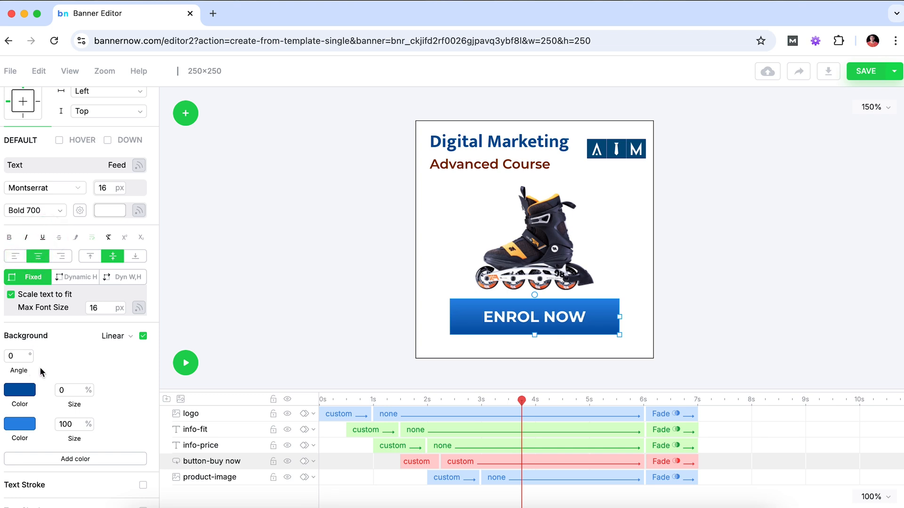
# Review the ENROL NOW button's remaining style settings and enable its solid border
pyautogui.scroll(-5, 40, 372)
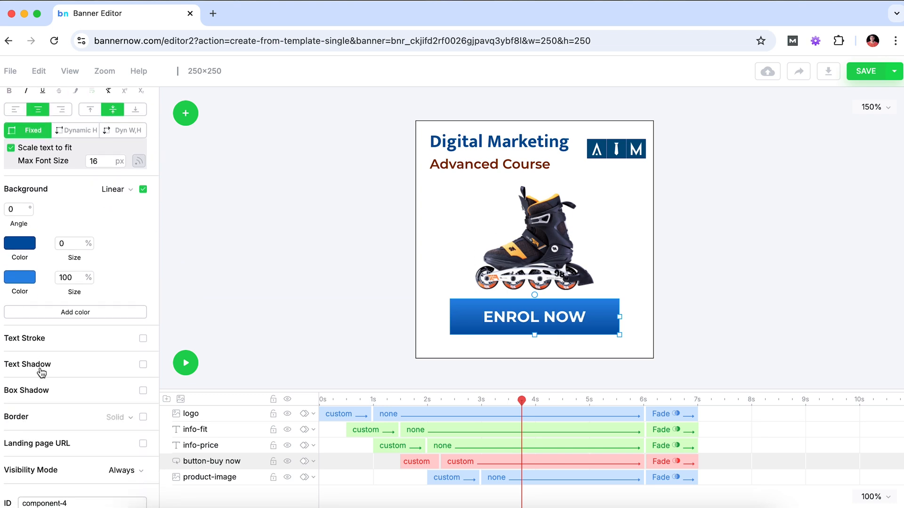
pyautogui.scroll(-2, 41, 371)
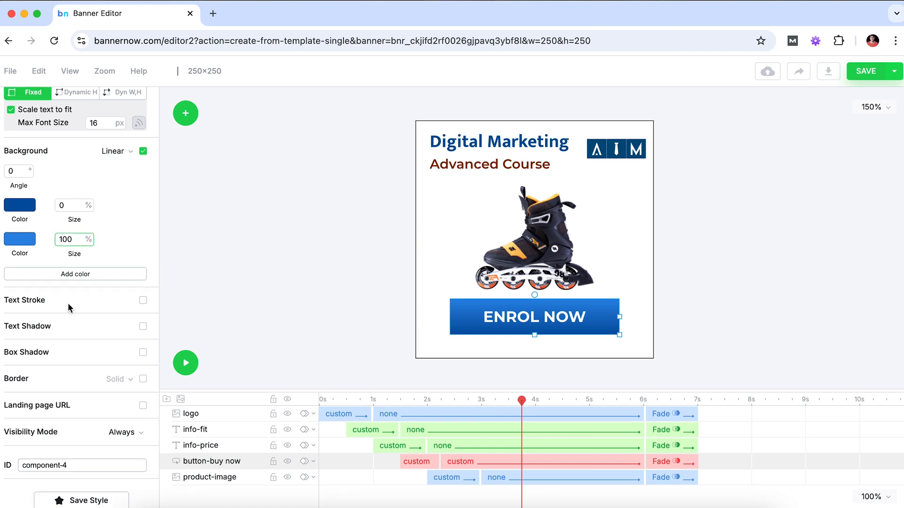
pyautogui.scroll(7, 118, 391)
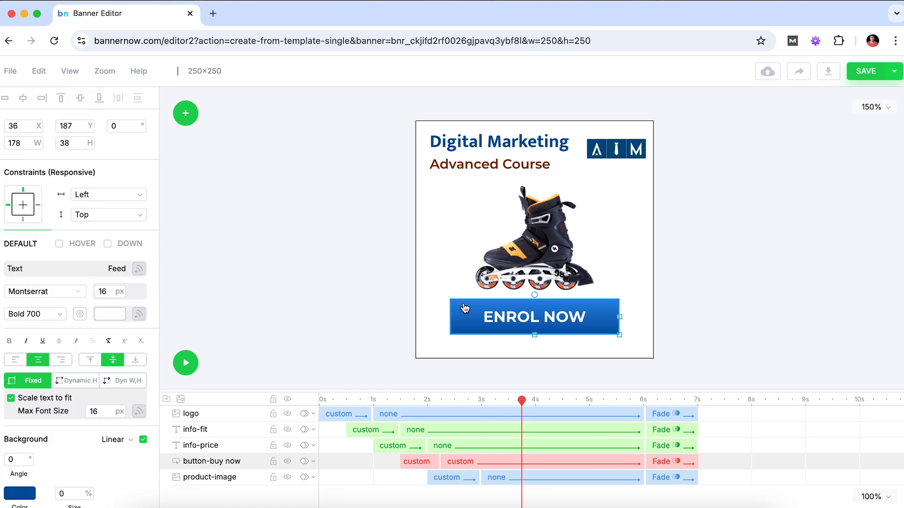
pyautogui.scroll(-5, 80, 296)
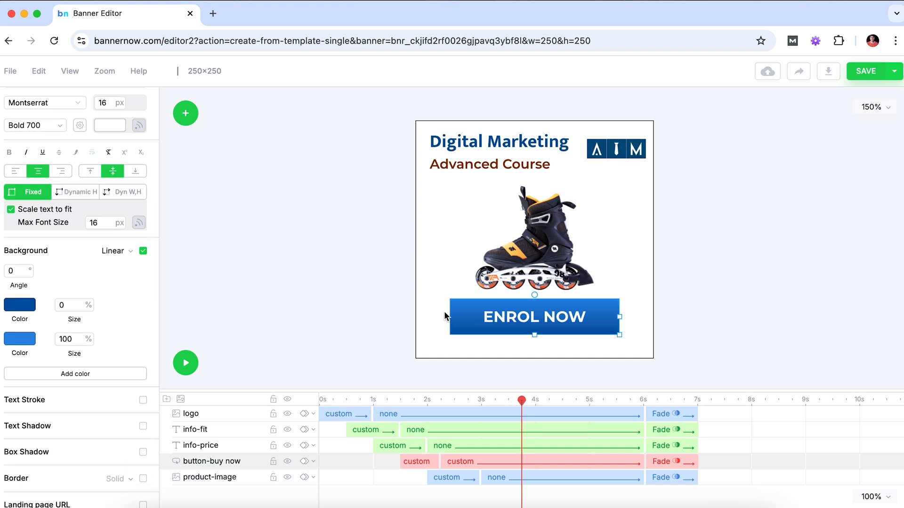
pyautogui.scroll(-5, 94, 358)
pyautogui.click(144, 358)
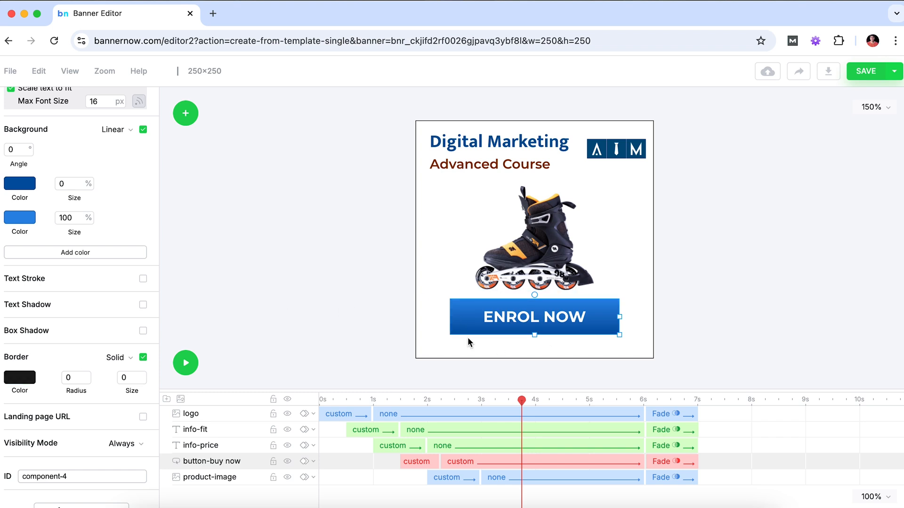
# Try a border size of 4 on the ENROL NOW button and reset it to 0
pyautogui.click(129, 378)
pyautogui.click(142, 375)
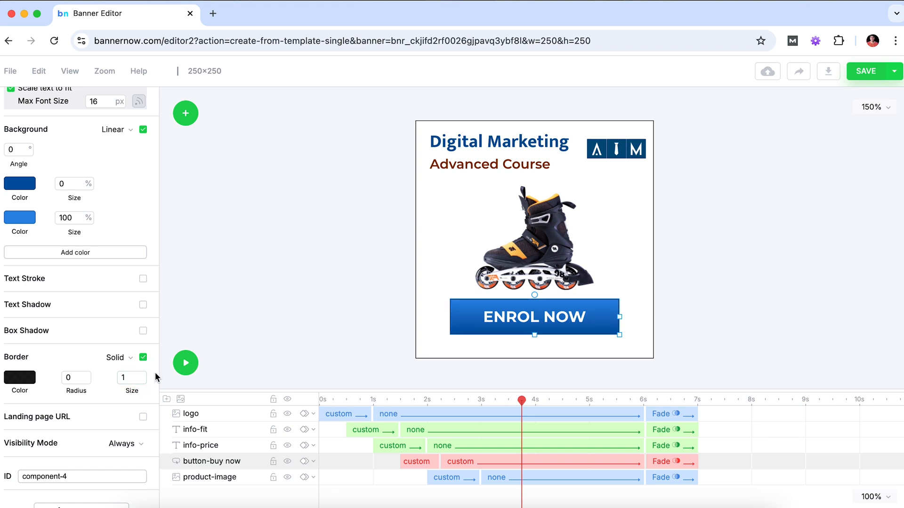
pyautogui.click(142, 375)
pyautogui.click(143, 375)
pyautogui.click(142, 376)
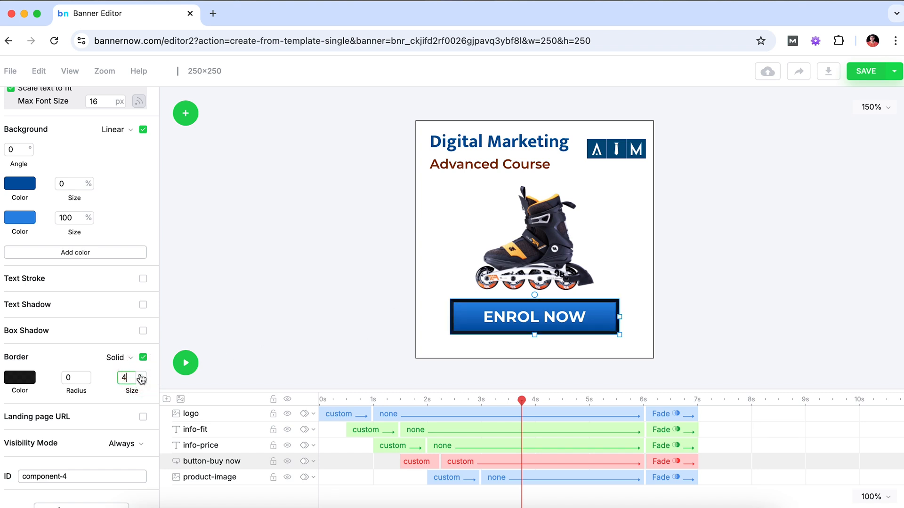
pyautogui.click(141, 382)
pyautogui.click(142, 382)
pyautogui.click(142, 382)
pyautogui.click(141, 382)
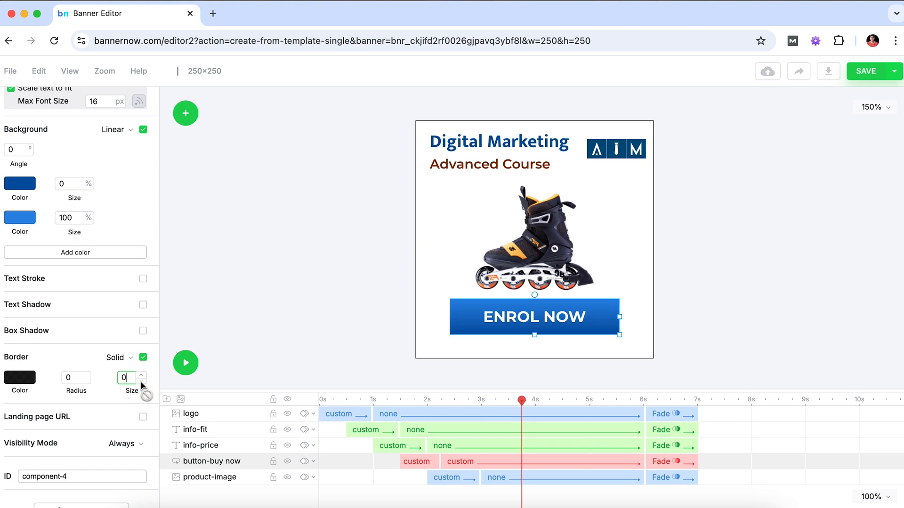
# Round the ENROL NOW button's corners with a border radius of 10 and deselect it to check the look
pyautogui.click(87, 375)
pyautogui.click(87, 375)
pyautogui.click(86, 375)
pyautogui.click(86, 375)
pyautogui.click(87, 375)
pyautogui.click(86, 376)
pyautogui.click(86, 375)
pyautogui.click(87, 375)
pyautogui.click(87, 375)
pyautogui.click(86, 375)
pyautogui.click(248, 318)
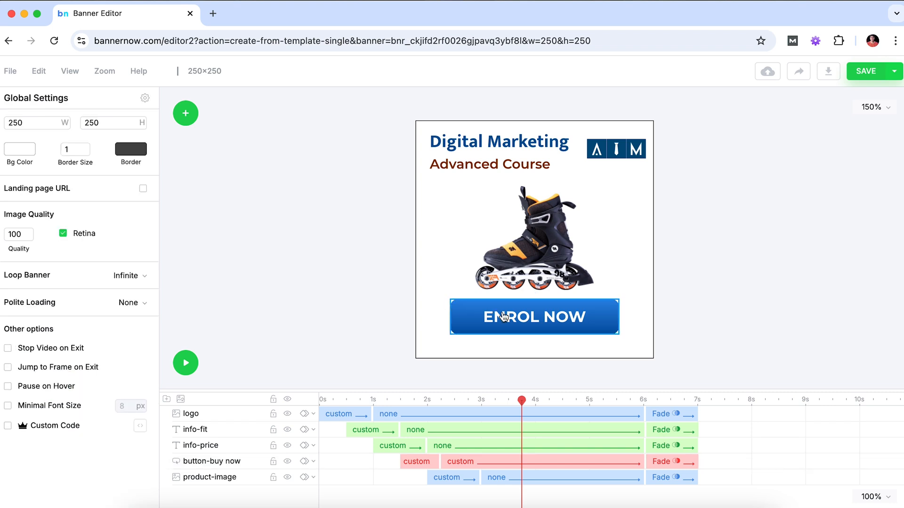
# Reduce the ENROL NOW button's border radius to 7
pyautogui.click(460, 314)
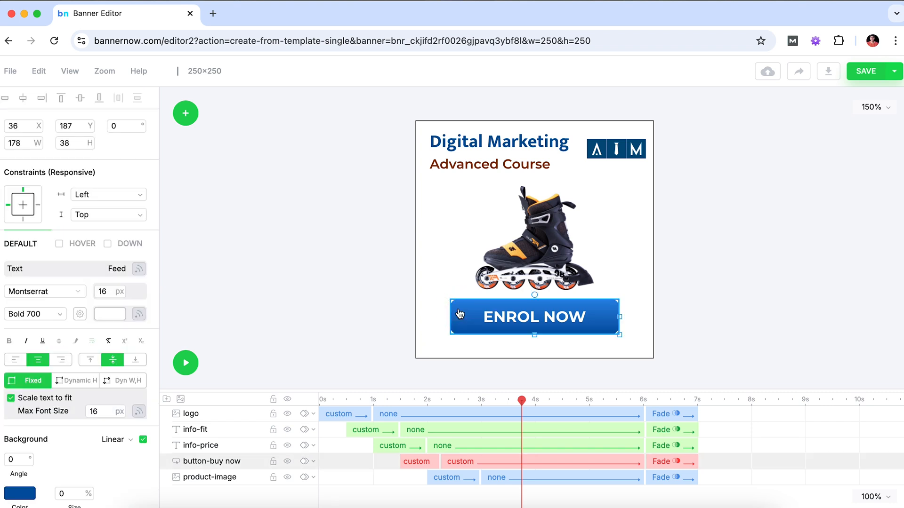
pyautogui.scroll(-10, 42, 379)
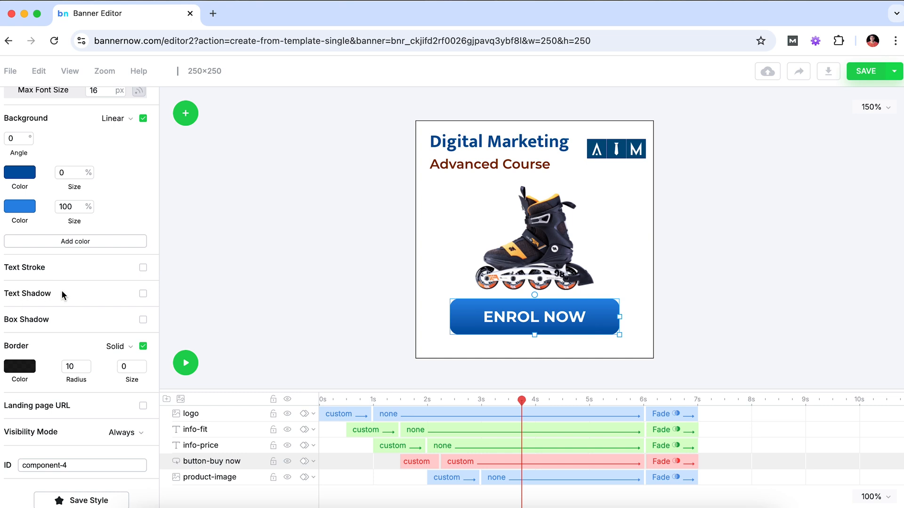
pyautogui.click(85, 370)
pyautogui.click(85, 371)
pyautogui.click(85, 370)
# Enable the ENROL NOW button's landing page URL and enter the personal website's https address
pyautogui.scroll(6, 71, 266)
pyautogui.scroll(-6, 68, 269)
pyautogui.click(143, 406)
pyautogui.click(74, 426)
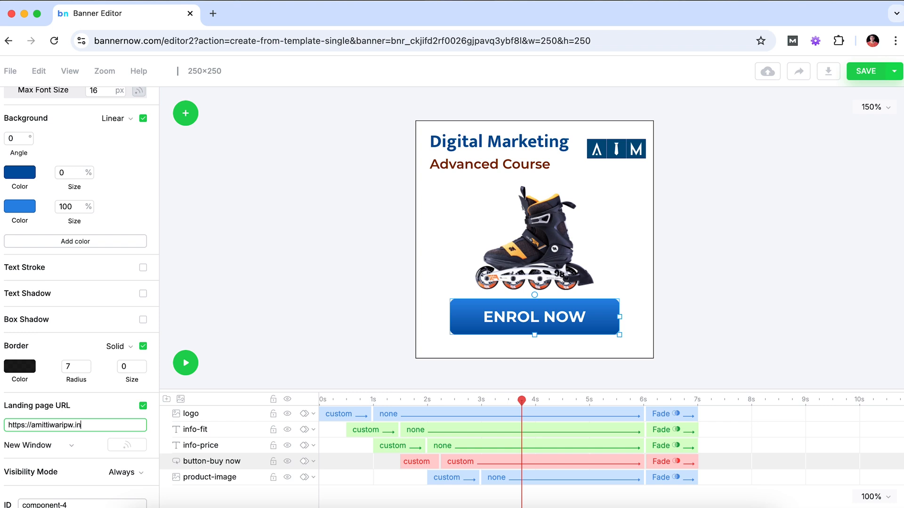
pyautogui.click(1, 325)
# Replace the skate product image with the portrait PNG, uploaded from the computer by searching for the person's first name
pyautogui.scroll(1, 55, 277)
pyautogui.scroll(4, 55, 281)
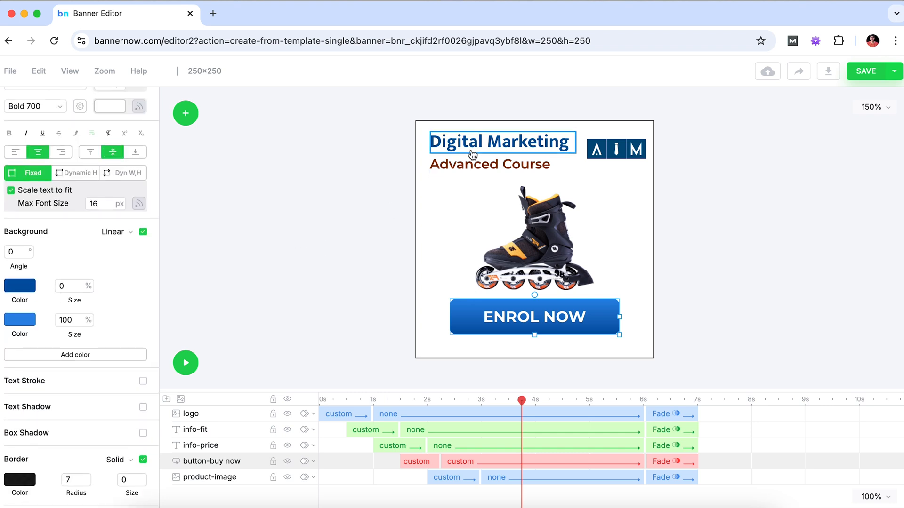
pyautogui.click(481, 221)
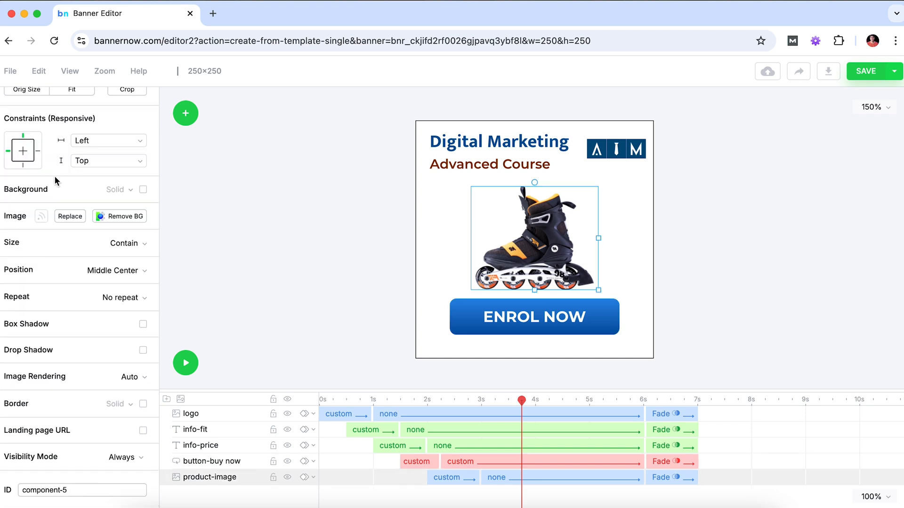
pyautogui.click(69, 218)
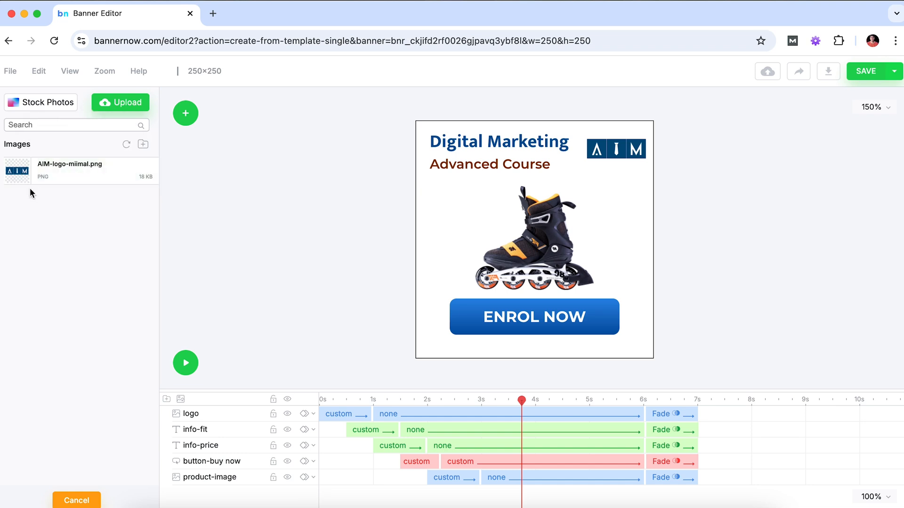
pyautogui.click(105, 103)
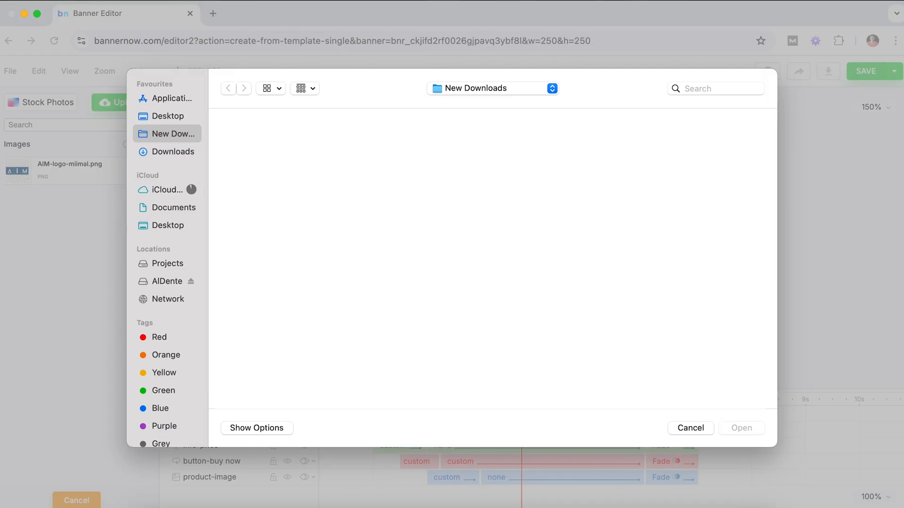
pyautogui.click(701, 93)
pyautogui.write('amit')
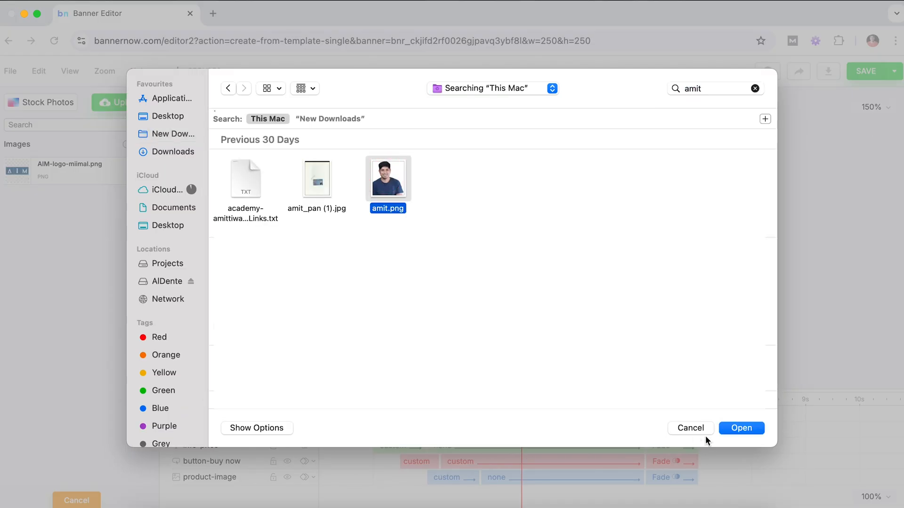
pyautogui.click(740, 429)
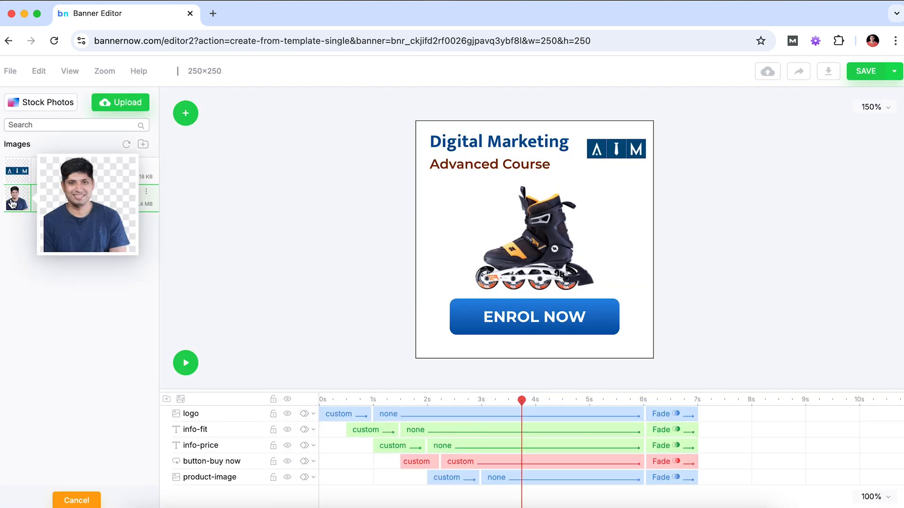
pyautogui.click(13, 204)
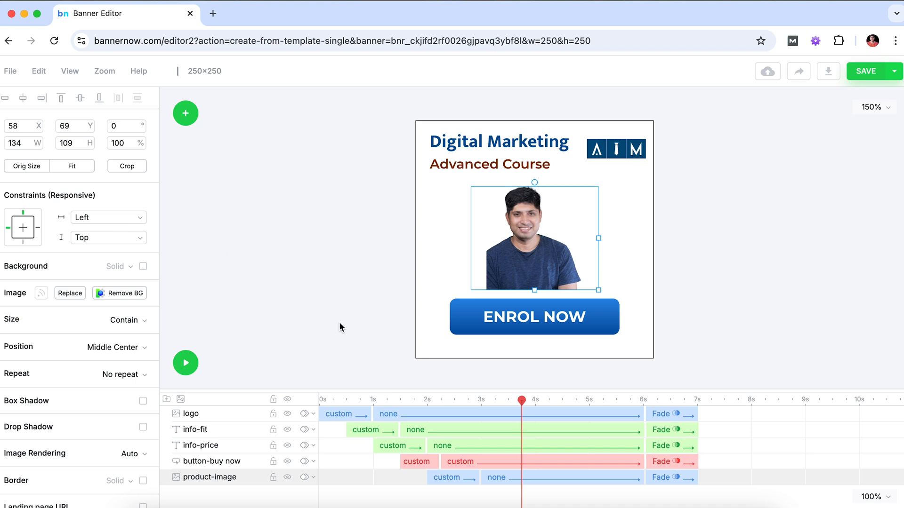
# Move the playhead to about 1 s, play the banner preview to check the new portrait, and close it
pyautogui.scroll(-1, 386, 366)
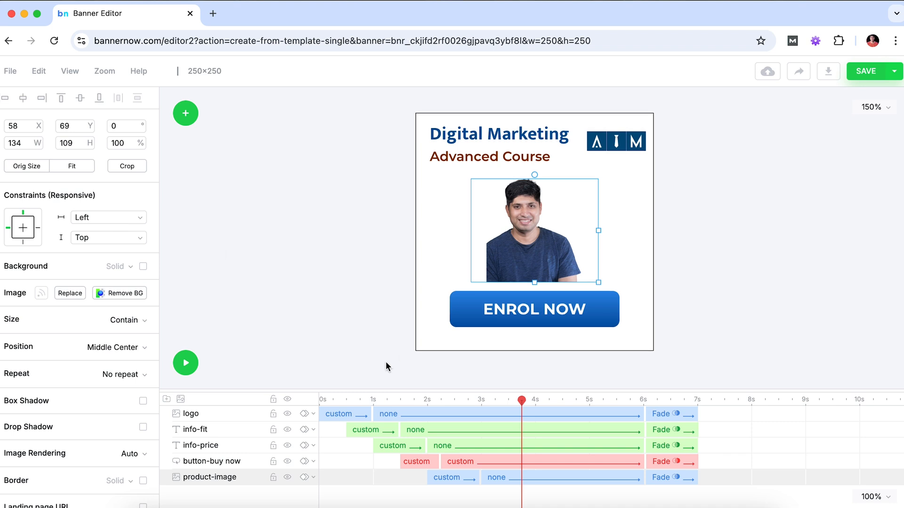
pyautogui.moveTo(526, 401); pyautogui.dragTo(373, 413)
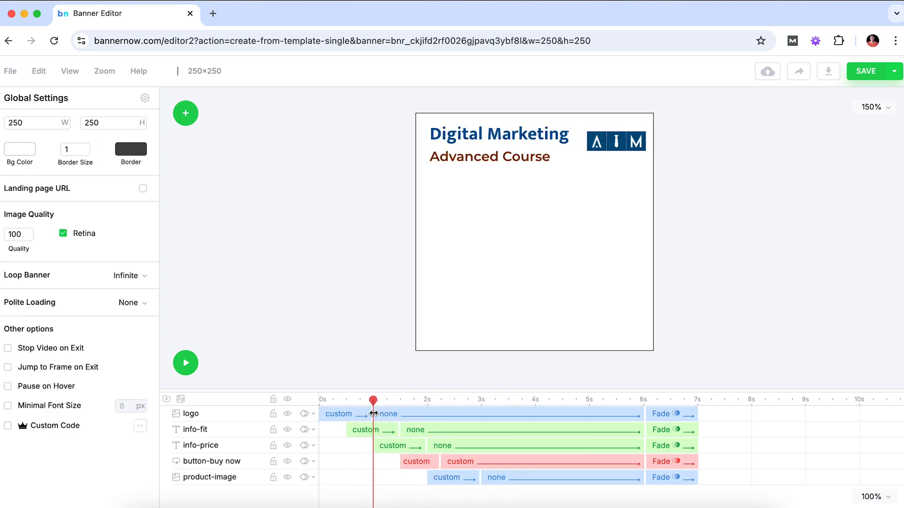
pyautogui.click(185, 363)
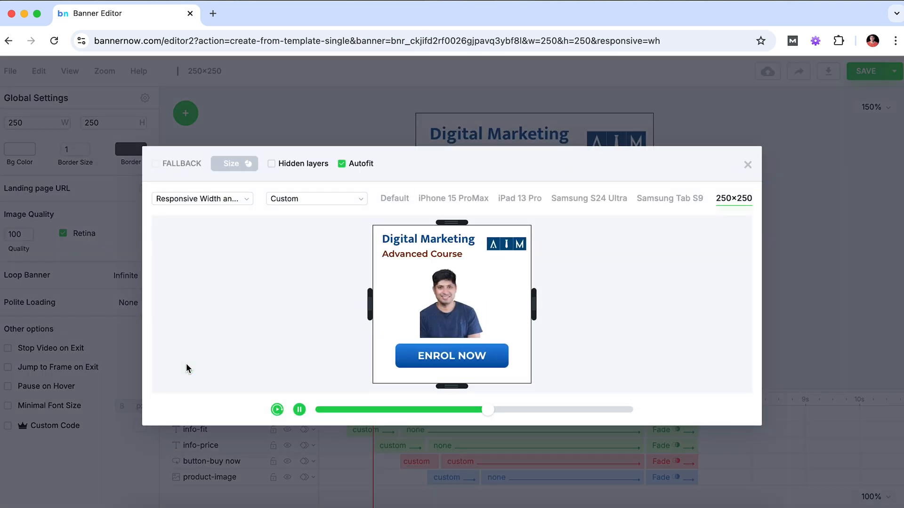
pyautogui.click(748, 165)
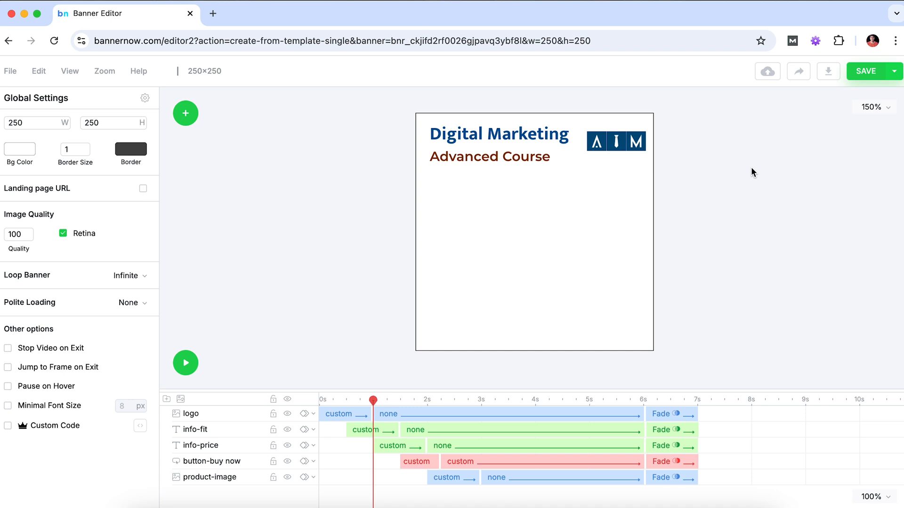
# Move the playhead to about 2.5 s and open the entry animation settings of the product-image layer
pyautogui.moveTo(373, 401); pyautogui.dragTo(454, 415)
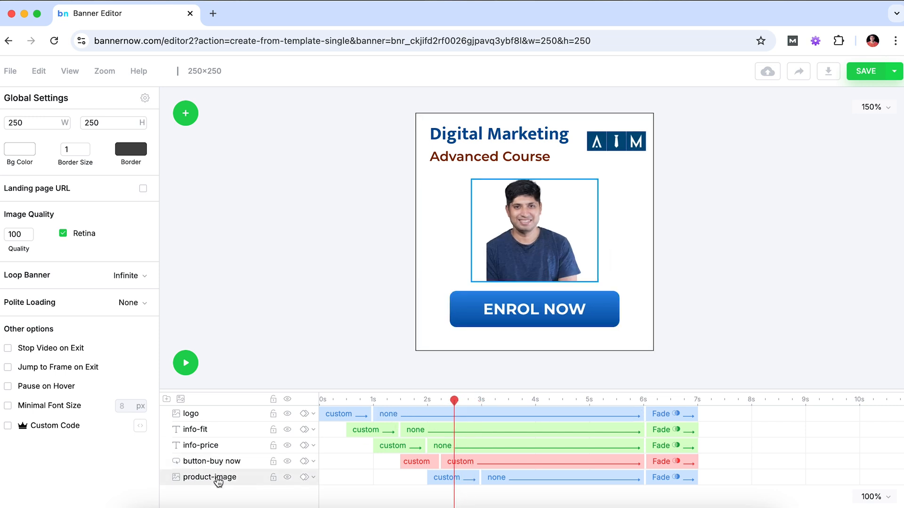
pyautogui.click(218, 480)
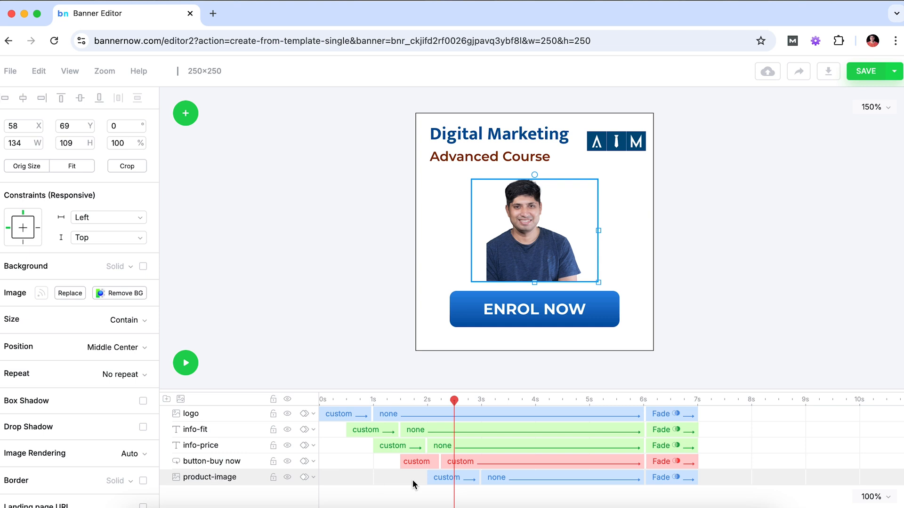
pyautogui.click(452, 479)
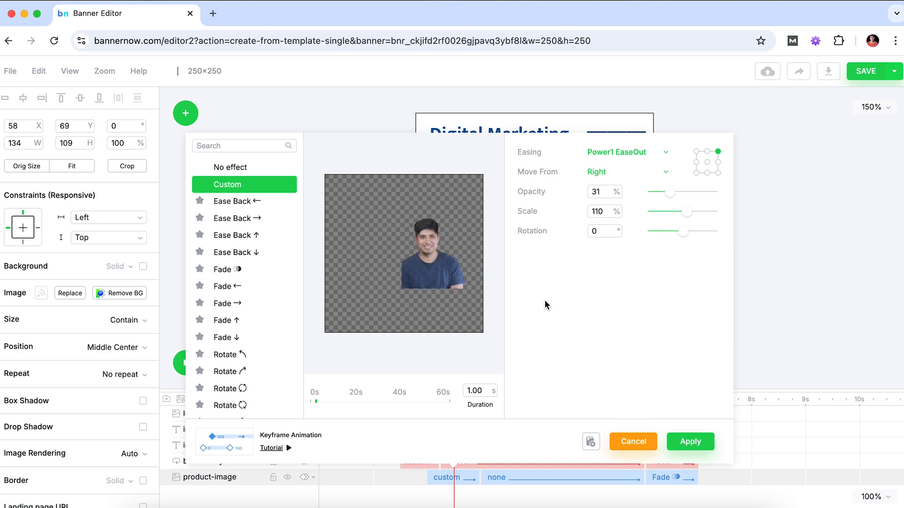
# Try the downward and rightward Ease Back presets as the portrait's entry animation
pyautogui.click(245, 253)
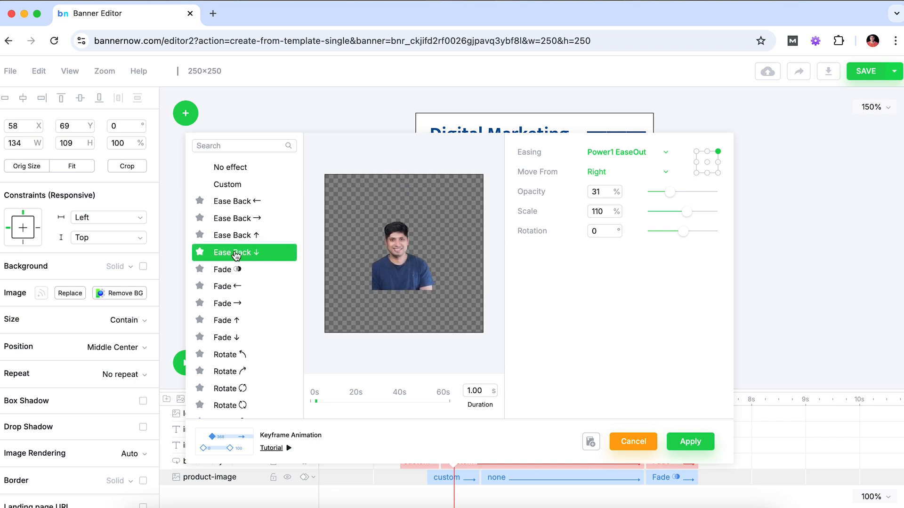
pyautogui.click(236, 256)
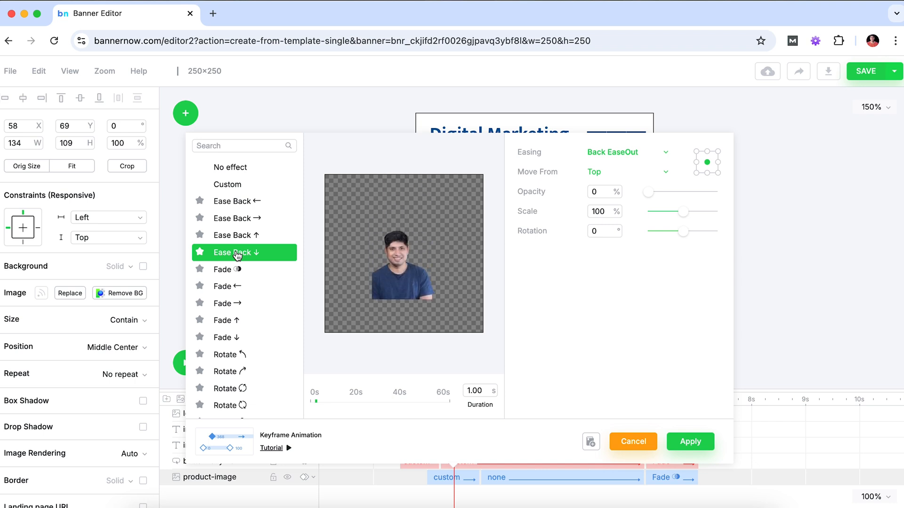
pyautogui.click(221, 222)
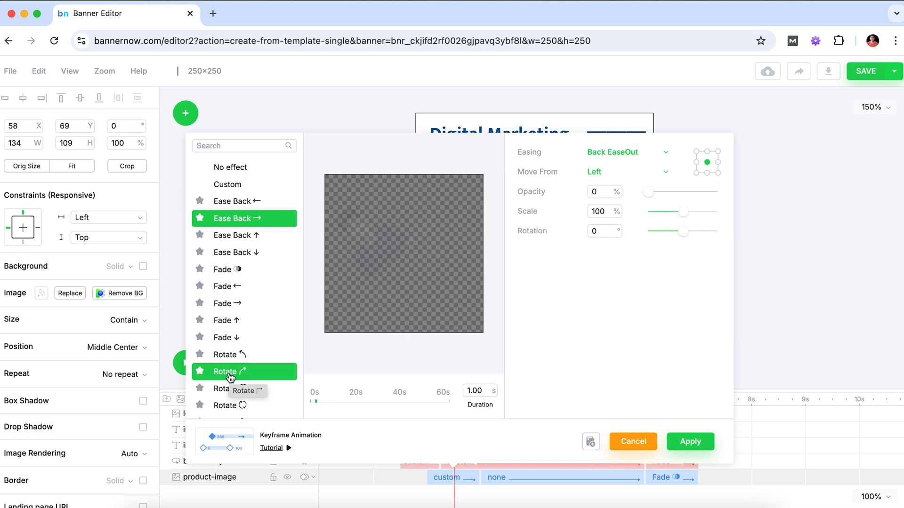
# Set the portrait's entry animation to the last Rotate preset, with -180° rotation, and reduce its starting scale to 0%
pyautogui.scroll(-2, 230, 377)
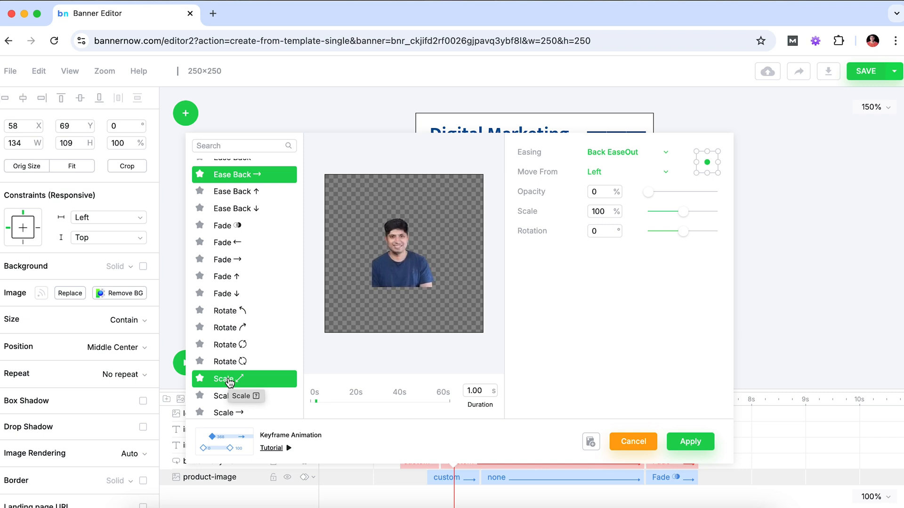
pyautogui.scroll(-5, 230, 381)
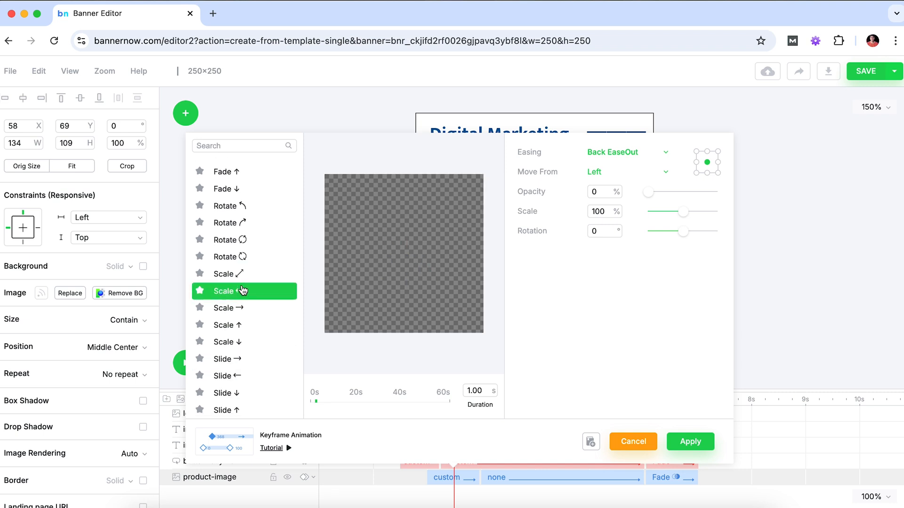
pyautogui.click(221, 258)
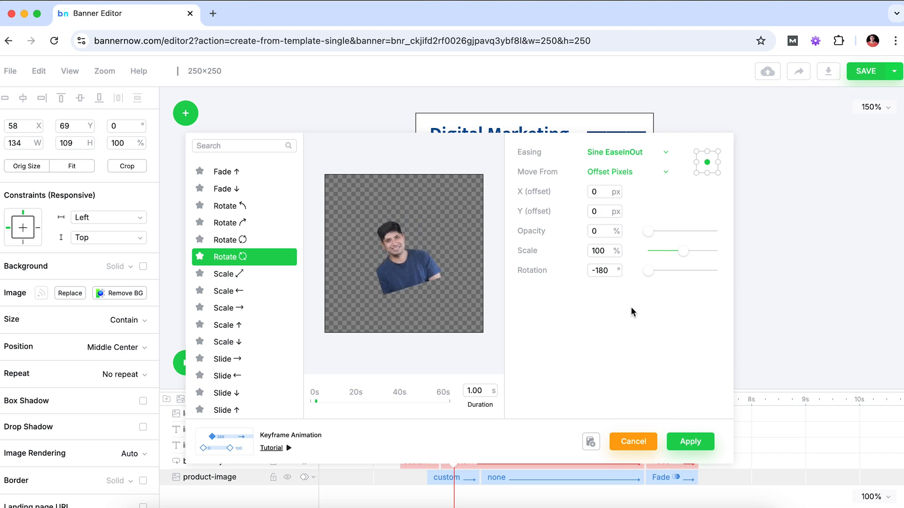
pyautogui.click(595, 250)
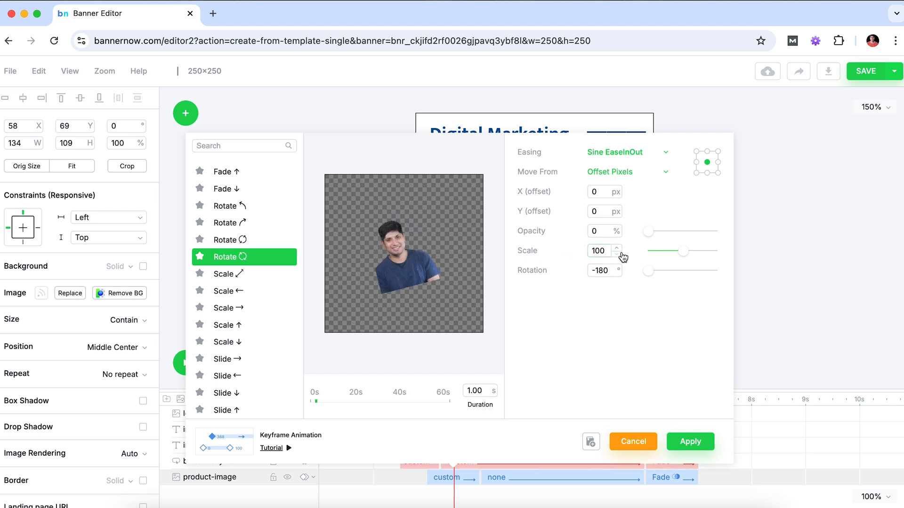
pyautogui.moveTo(684, 251); pyautogui.dragTo(640, 254)
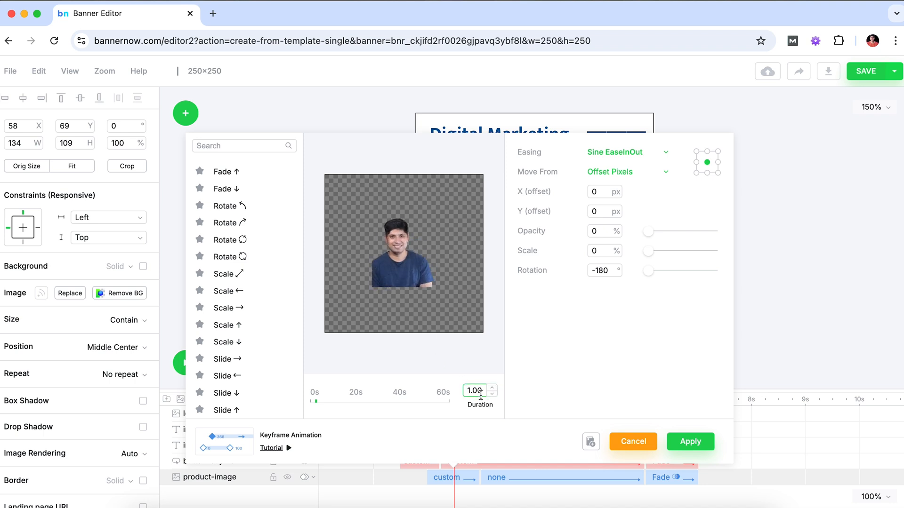
# Try durations of 0.50 s and 3.00 s for the portrait's entry animation
pyautogui.moveTo(482, 393); pyautogui.dragTo(456, 397)
pyautogui.write('.5')
pyautogui.press('Return')
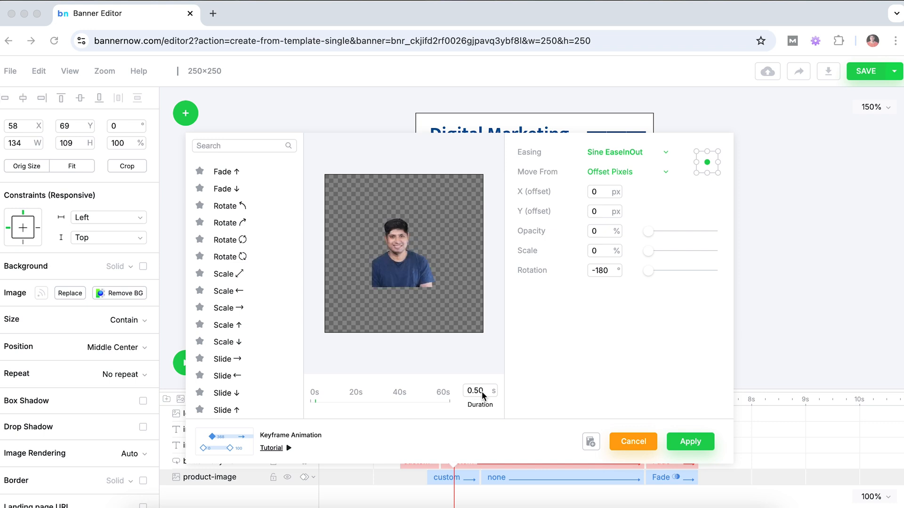
pyautogui.click(464, 391)
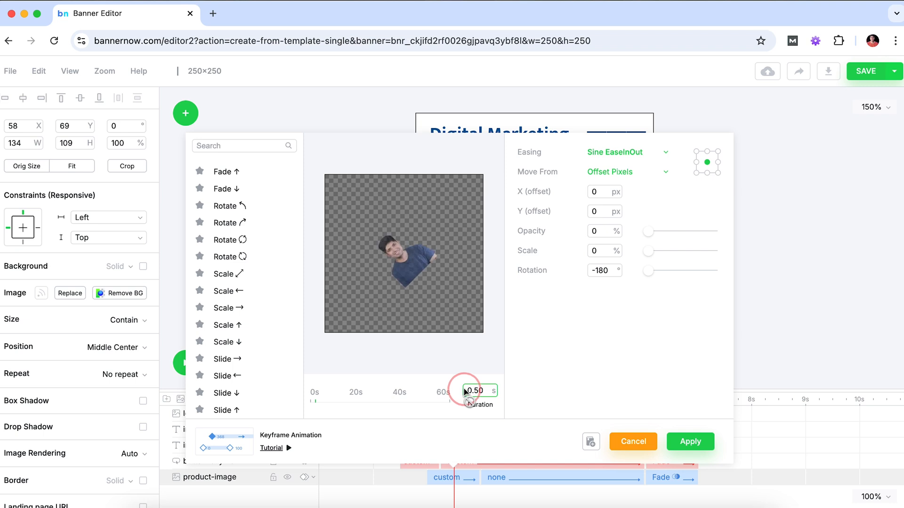
pyautogui.press('BackSpace')
pyautogui.press('BackSpace')
pyautogui.press('BackSpace')
pyautogui.press('BackSpace')
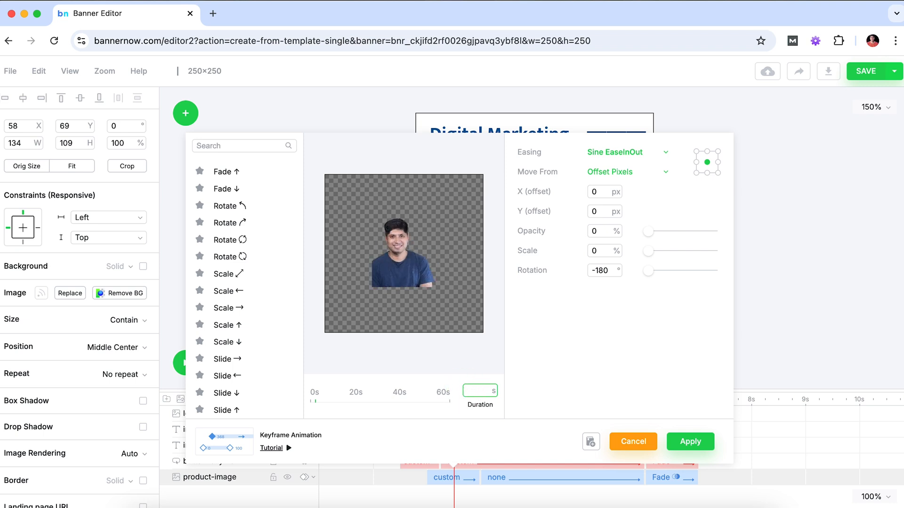
pyautogui.press('Return')
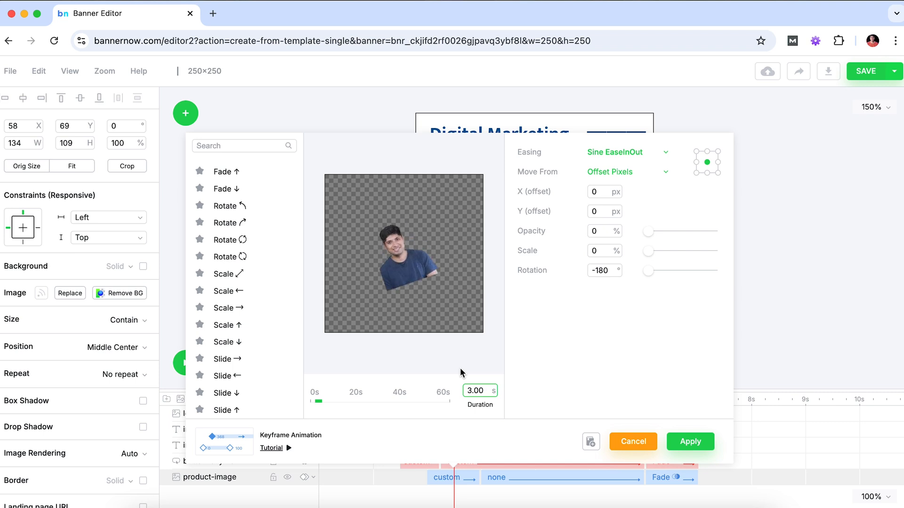
# Set the portrait's entry animation duration to 0.75 s and apply the animation
pyautogui.doubleClick(465, 389)
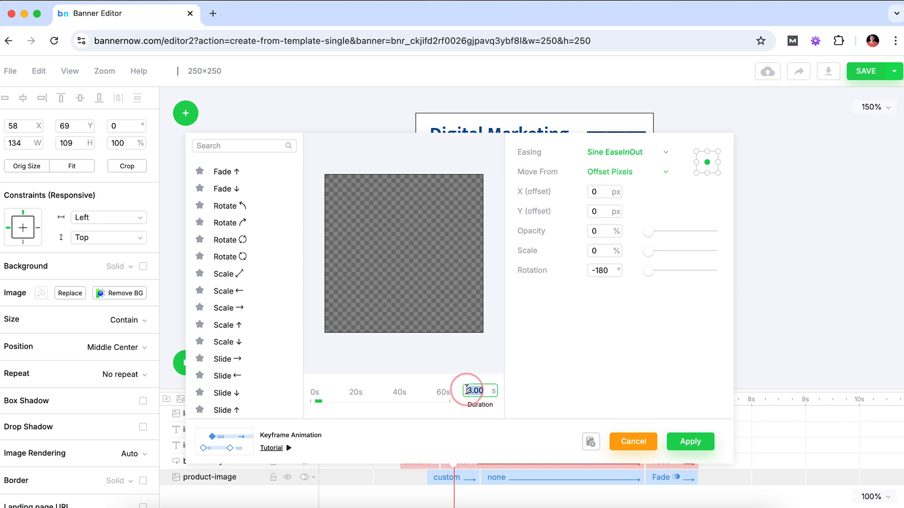
pyautogui.write('.')
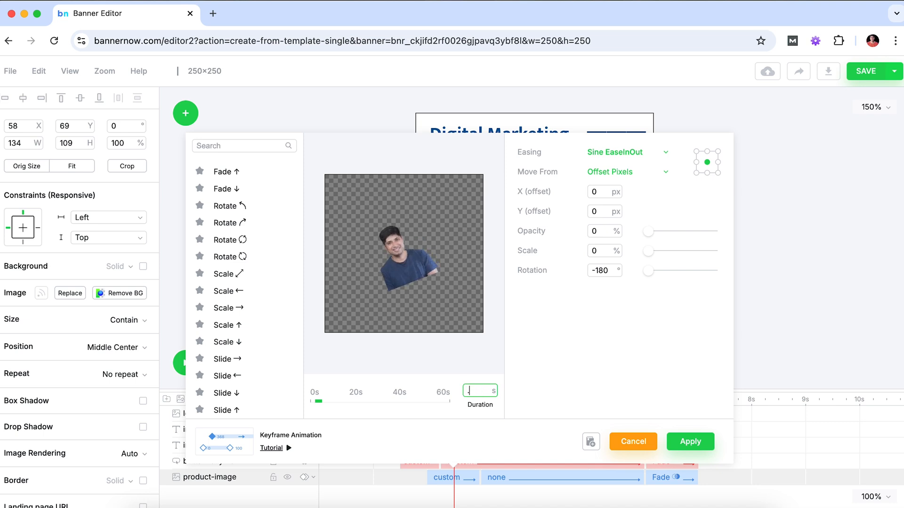
pyautogui.write('75')
pyautogui.press('Return')
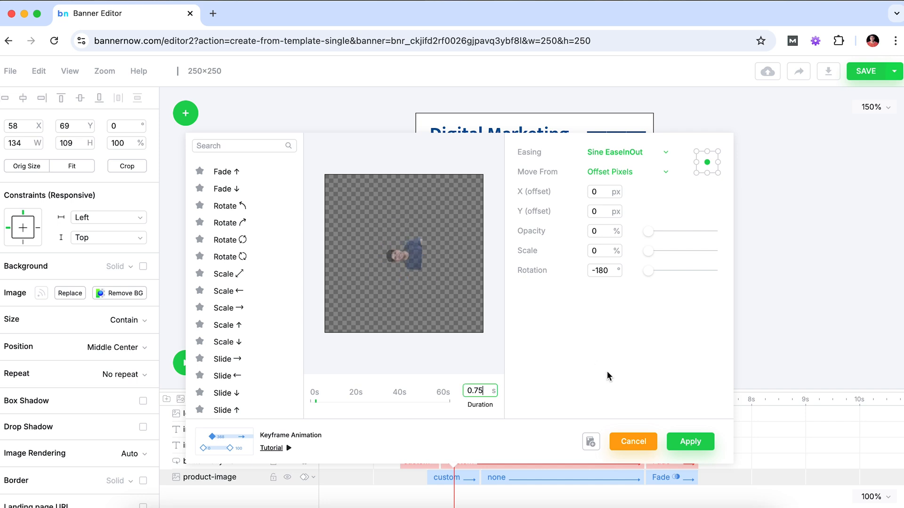
pyautogui.click(691, 443)
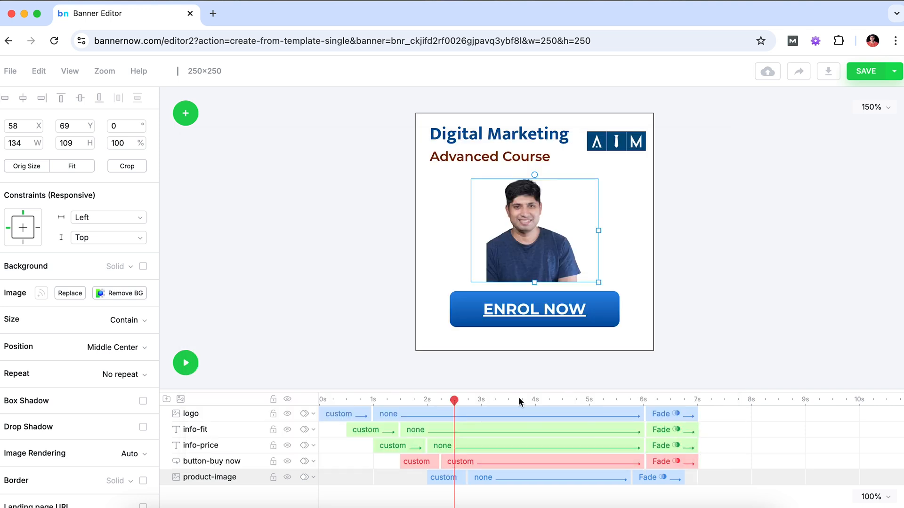
# Preview the banner animation from 0 s and stretch the preview frame wider to test the responsive layout
pyautogui.click(319, 400)
pyautogui.click(185, 365)
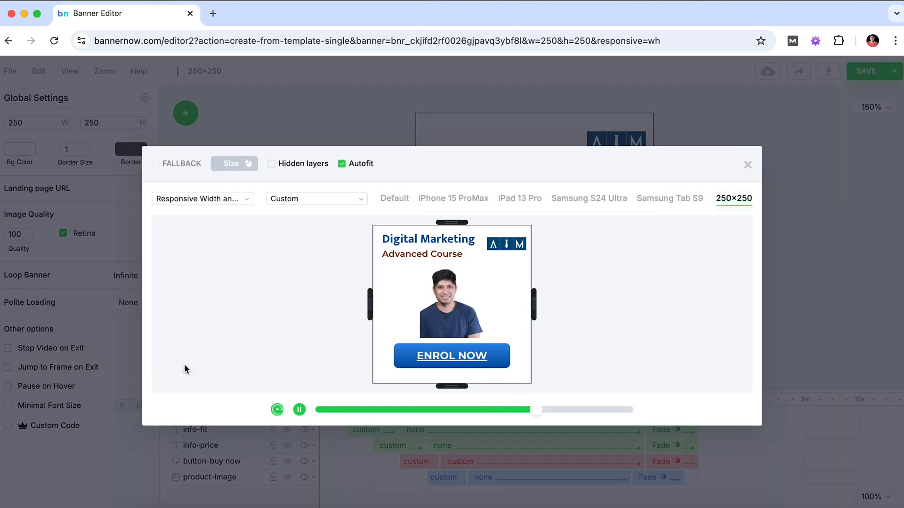
pyautogui.moveTo(534, 304); pyautogui.dragTo(653, 307)
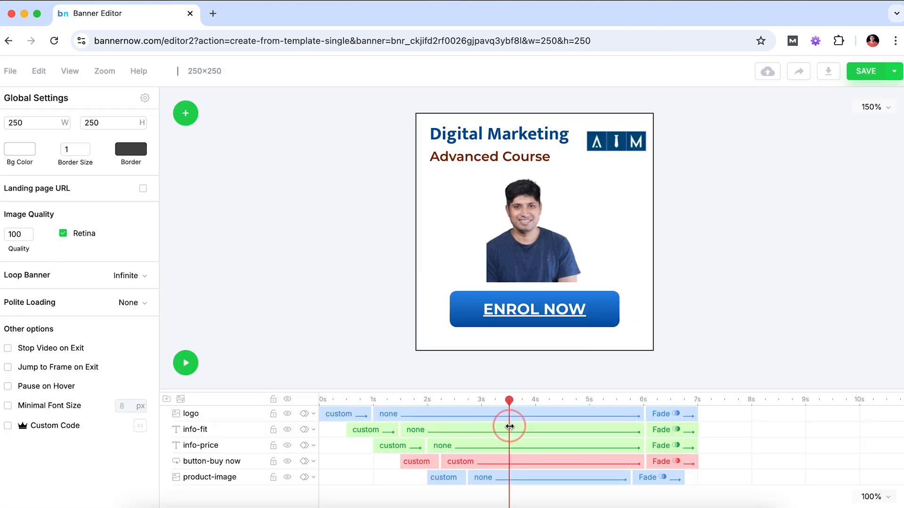
# Move the playhead to about 3.75 s and open the list of element types that can be added
pyautogui.moveTo(509, 426); pyautogui.dragTo(524, 427)
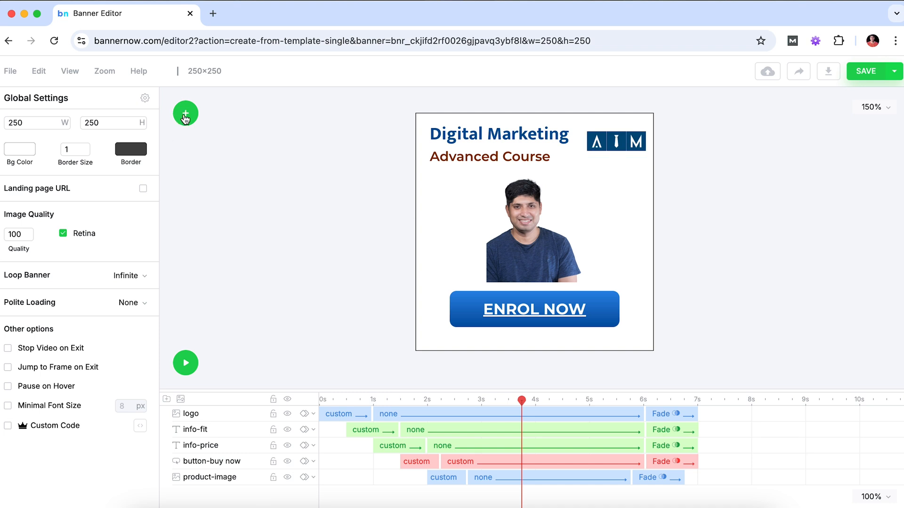
pyautogui.click(185, 115)
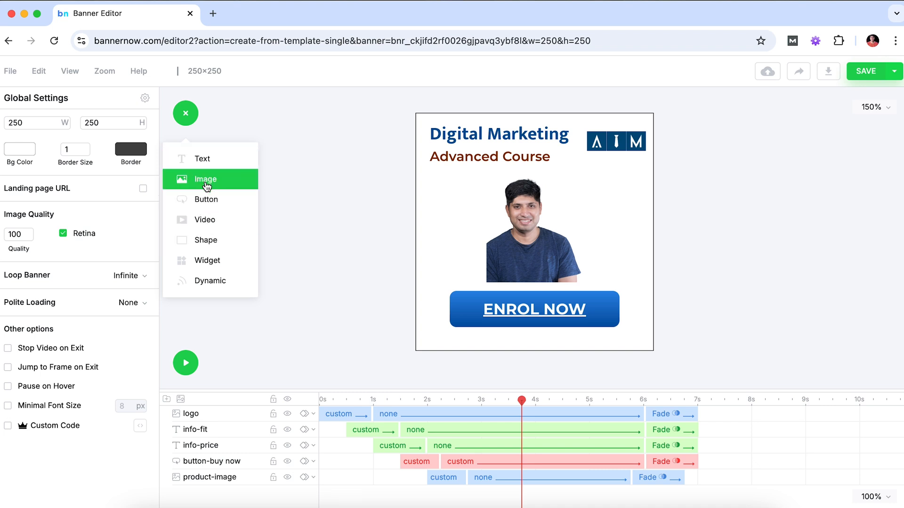
# Upload Youtube_logo.png to the image library and add it to the banner
pyautogui.click(206, 182)
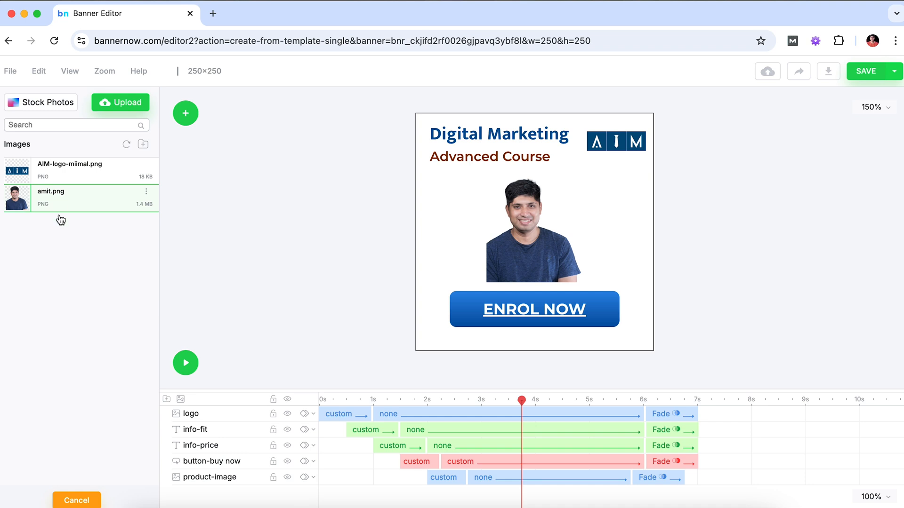
pyautogui.click(117, 104)
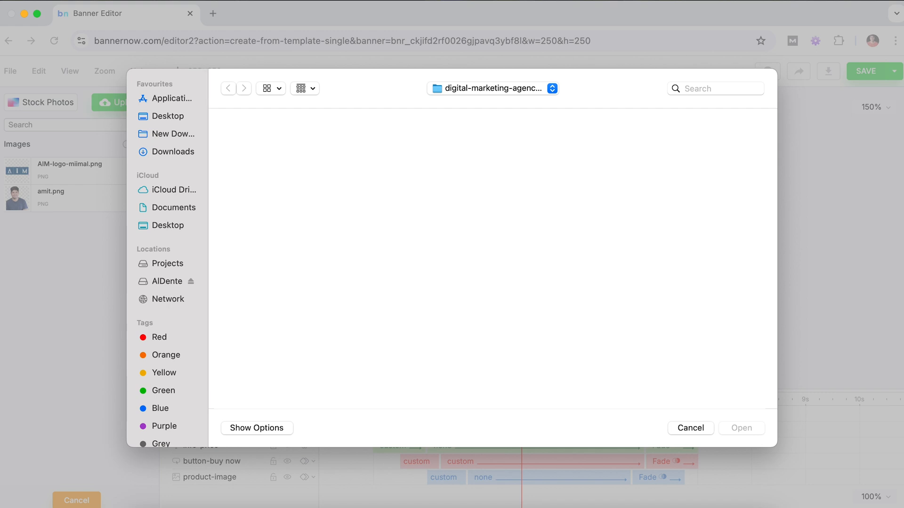
pyautogui.click(160, 135)
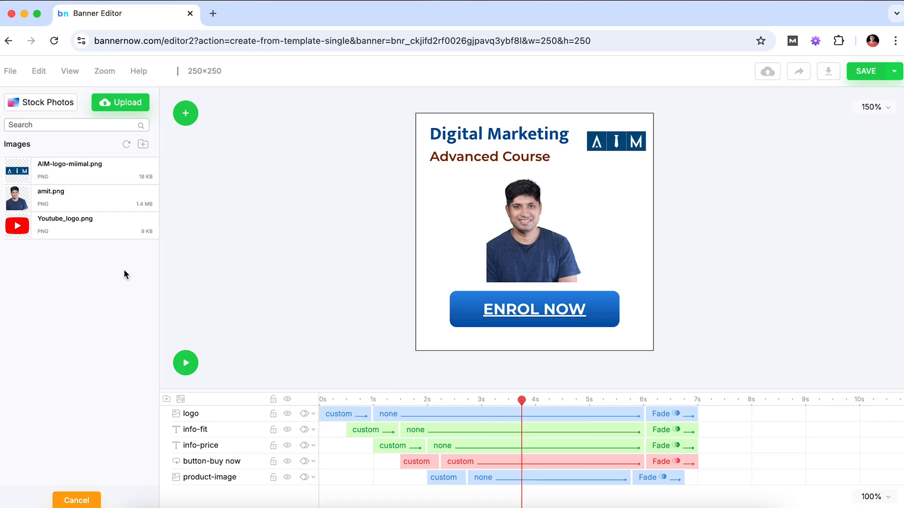
pyautogui.moveTo(14, 230)
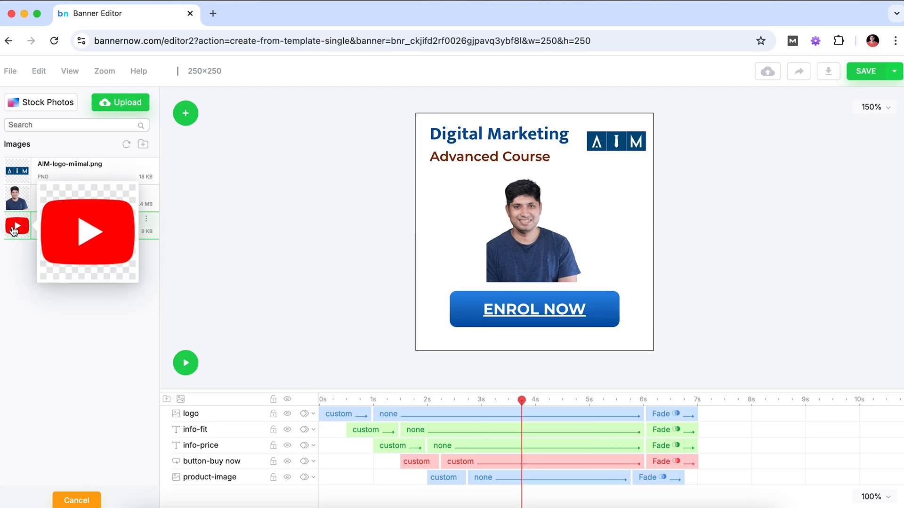
pyautogui.click(14, 229)
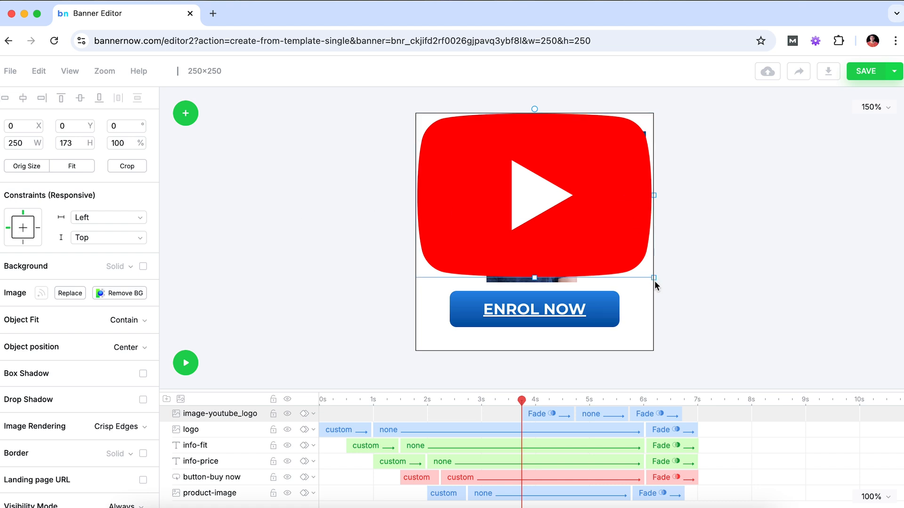
# Shrink the YouTube logo to about 44 × 30, rotate it to 345° and place it beside the portrait at about X 15, Y 95
pyautogui.moveTo(652, 277); pyautogui.dragTo(441, 228)
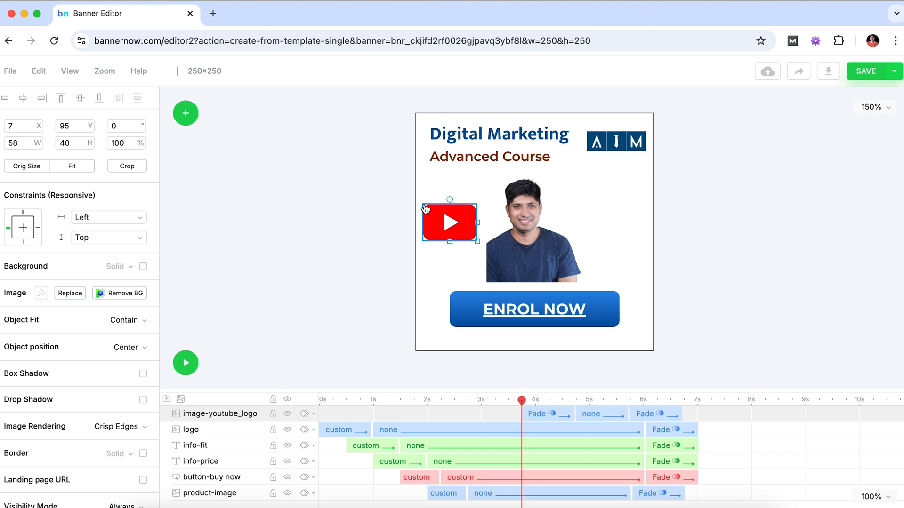
pyautogui.moveTo(478, 242); pyautogui.dragTo(452, 220)
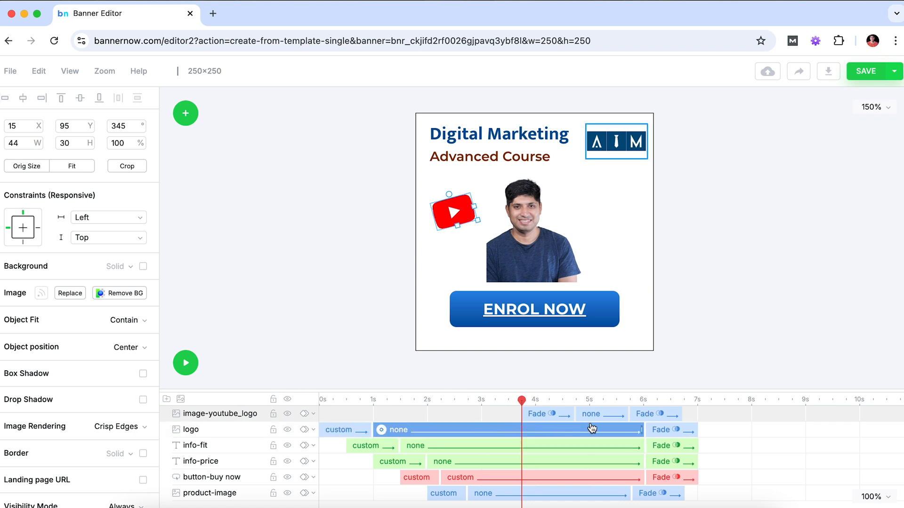
# Preview the banner animation with the YouTube logo added, and close the preview
pyautogui.moveTo(521, 402); pyautogui.dragTo(440, 405)
pyautogui.click(184, 363)
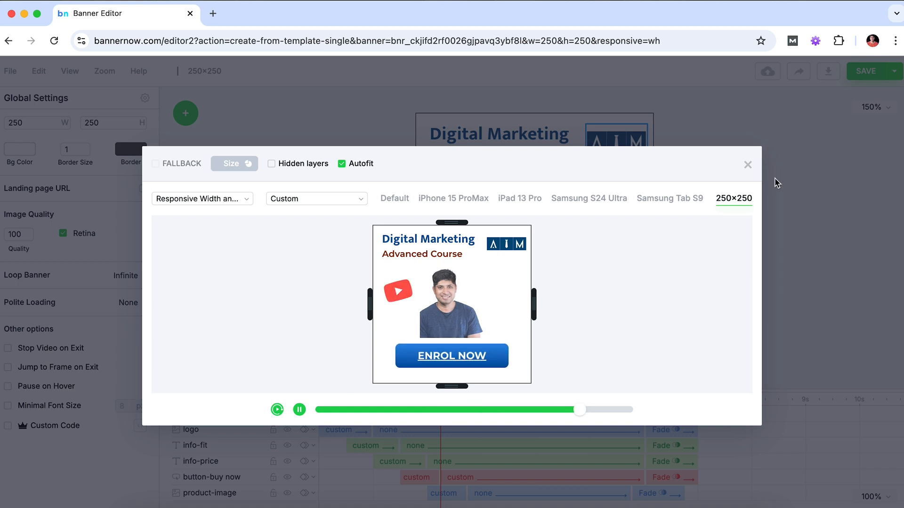
pyautogui.click(747, 164)
pyautogui.click(541, 433)
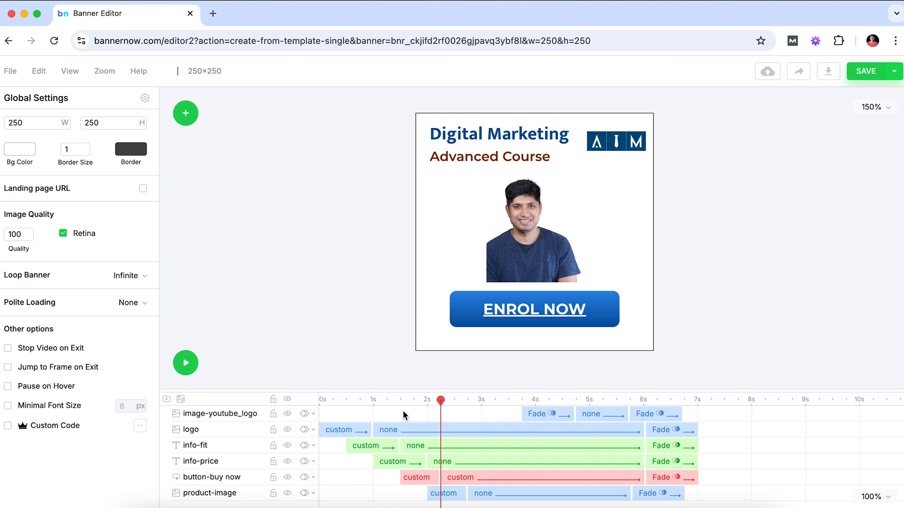
# Shift the YouTube logo layer's animation on the timeline to start at about 1.75 s
pyautogui.moveTo(441, 399); pyautogui.dragTo(408, 412)
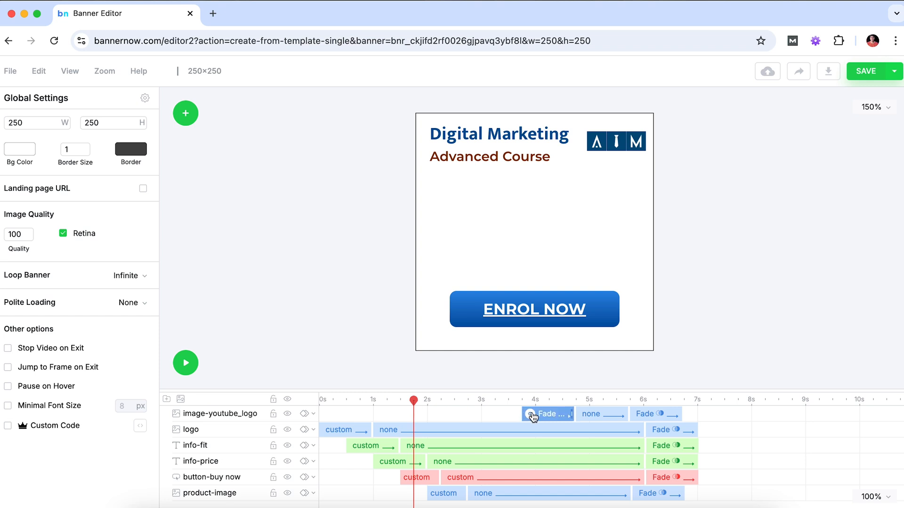
pyautogui.click(235, 417)
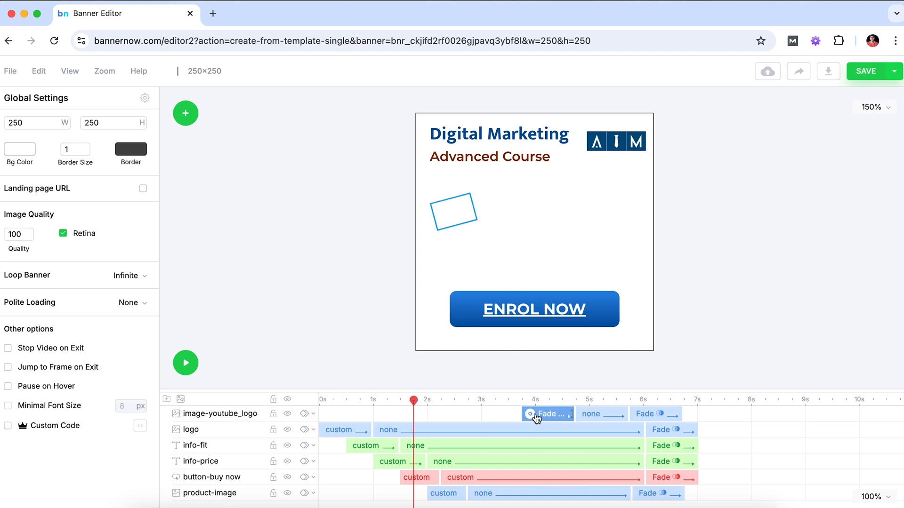
pyautogui.moveTo(545, 418); pyautogui.dragTo(440, 419)
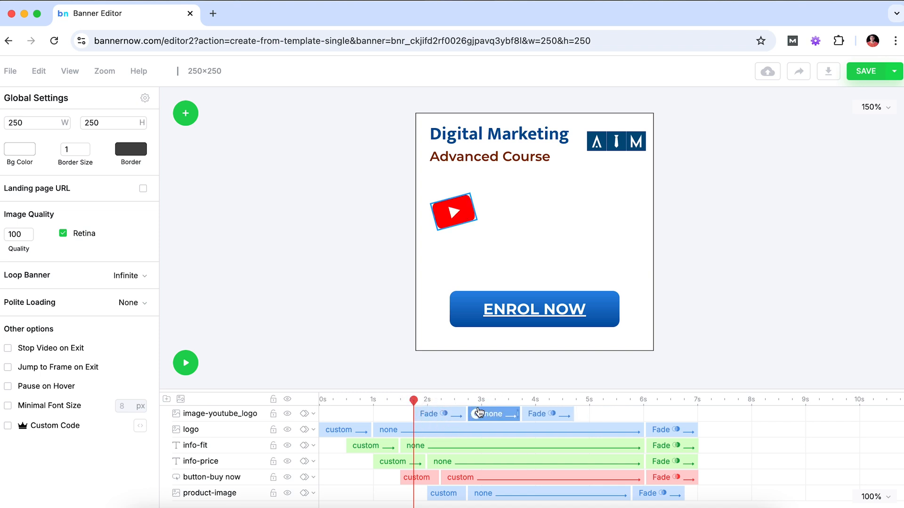
# Extend the YouTube logo's middle animation segment to about 6 s and preview the banner
pyautogui.moveTo(518, 414); pyautogui.dragTo(569, 415)
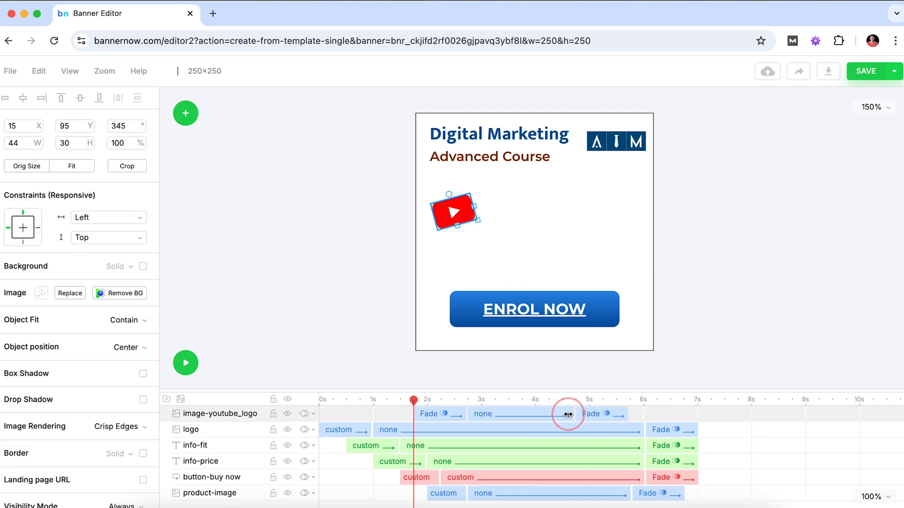
pyautogui.click(631, 403)
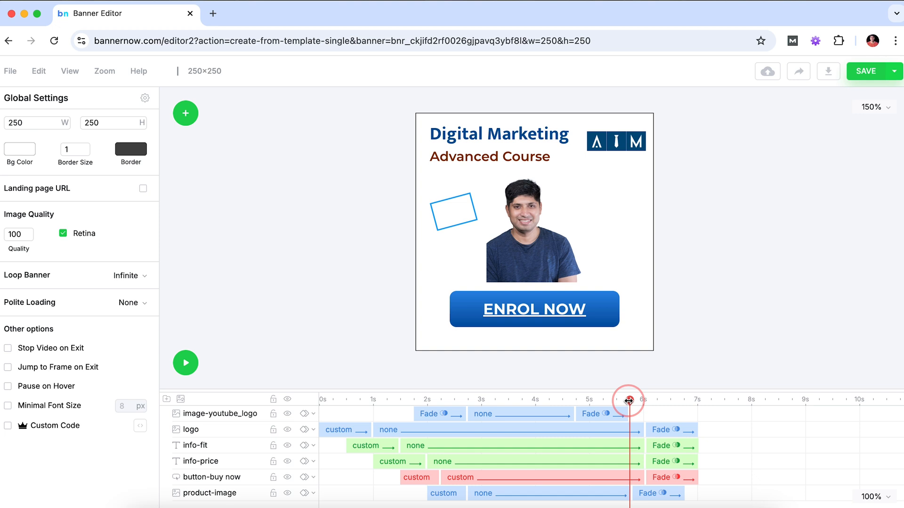
pyautogui.moveTo(574, 418); pyautogui.dragTo(641, 418)
pyautogui.click(413, 400)
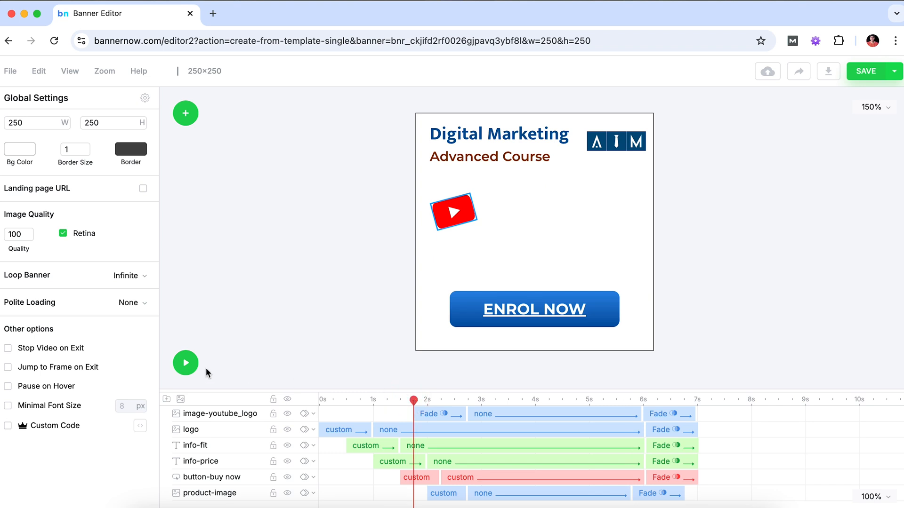
pyautogui.click(186, 363)
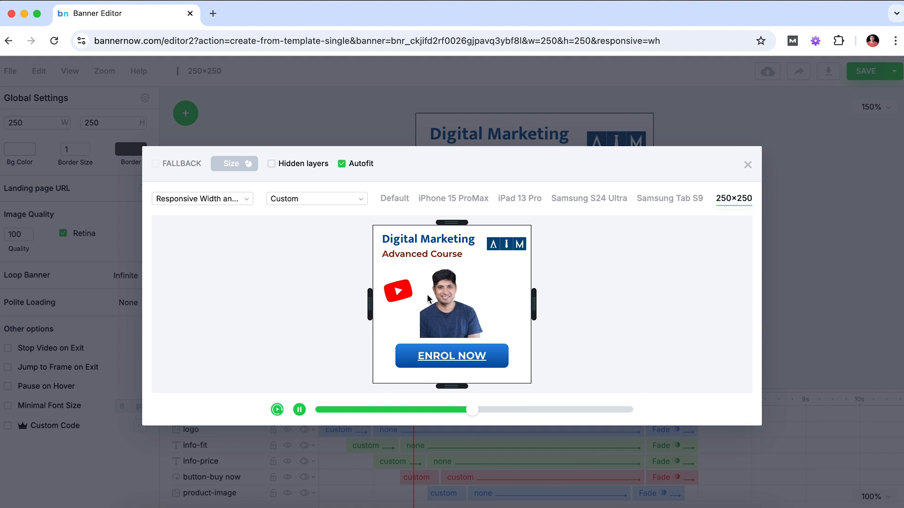
pyautogui.click(747, 165)
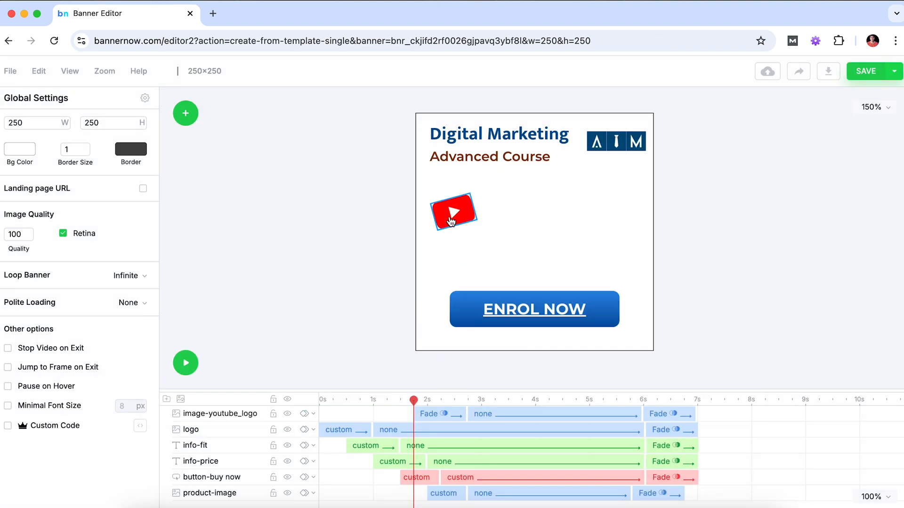
# Change the YouTube logo's entrance animation to the 180° Rotate preset with 0% scale, and preview the banner
pyautogui.click(452, 221)
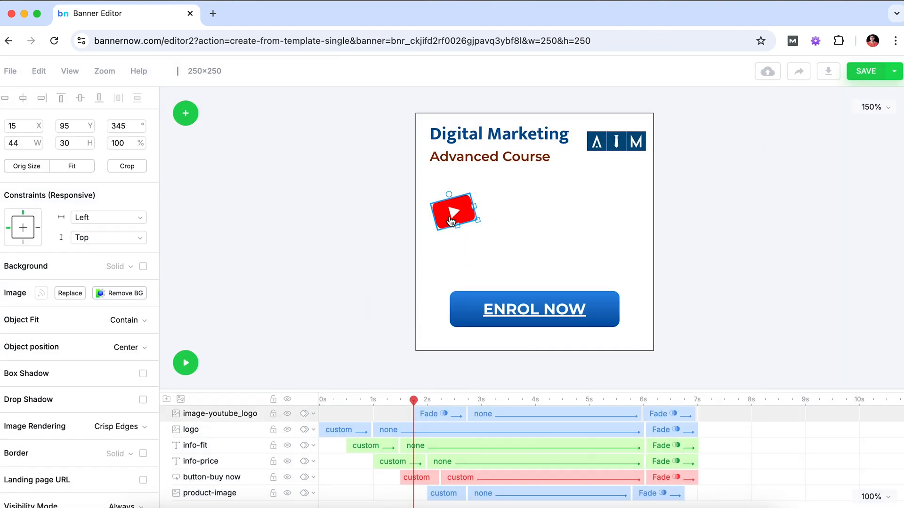
pyautogui.click(427, 415)
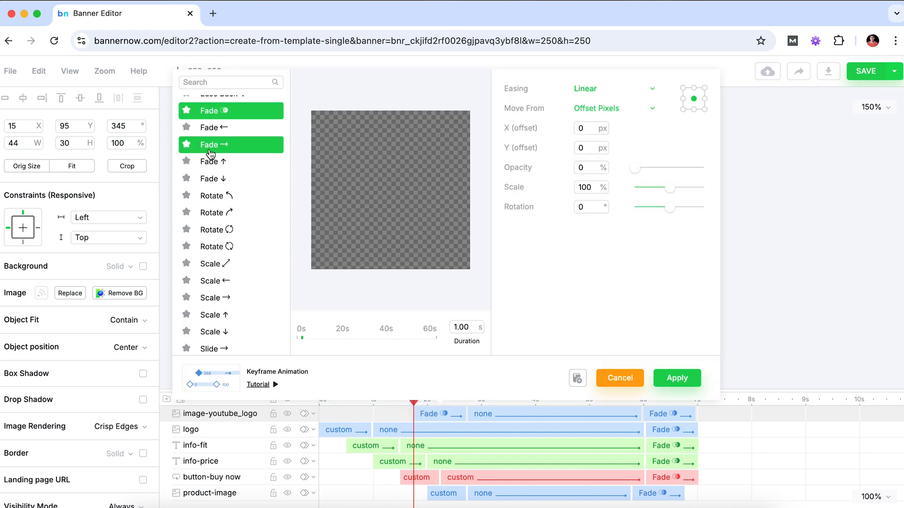
pyautogui.click(241, 235)
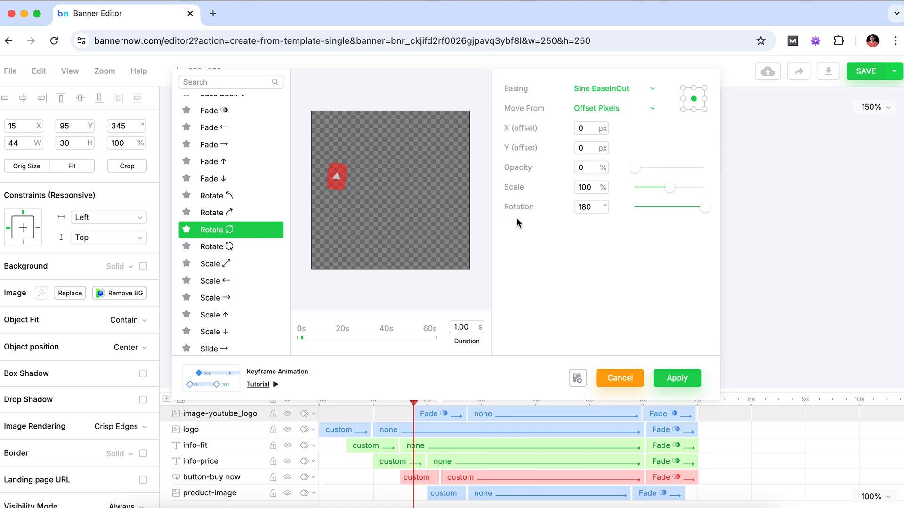
pyautogui.moveTo(671, 186); pyautogui.dragTo(626, 188)
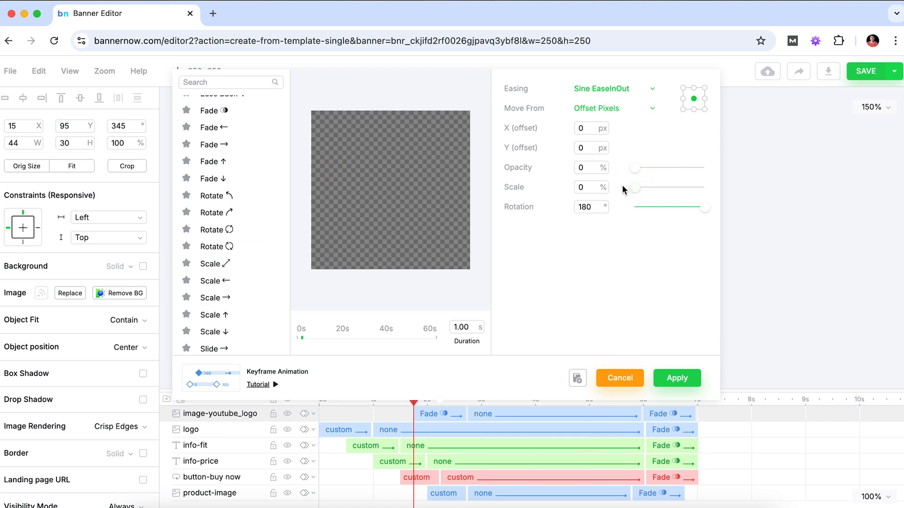
pyautogui.click(676, 379)
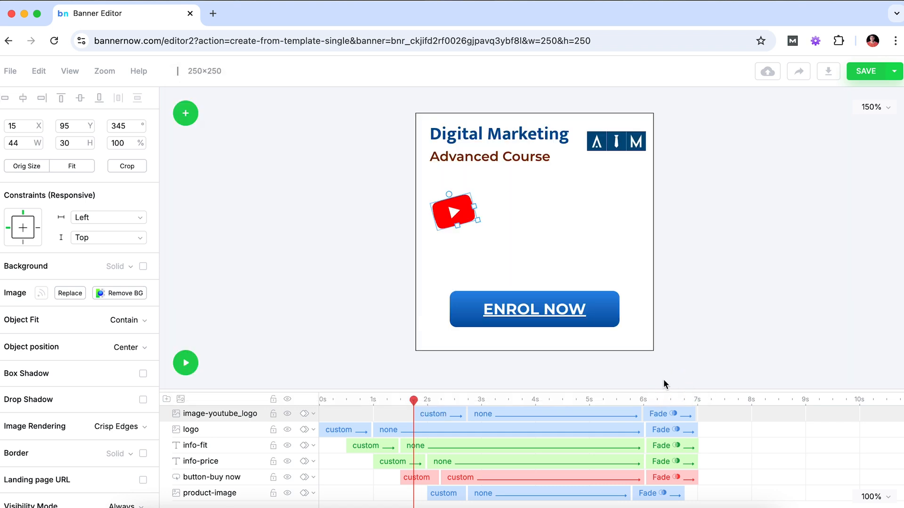
pyautogui.click(186, 362)
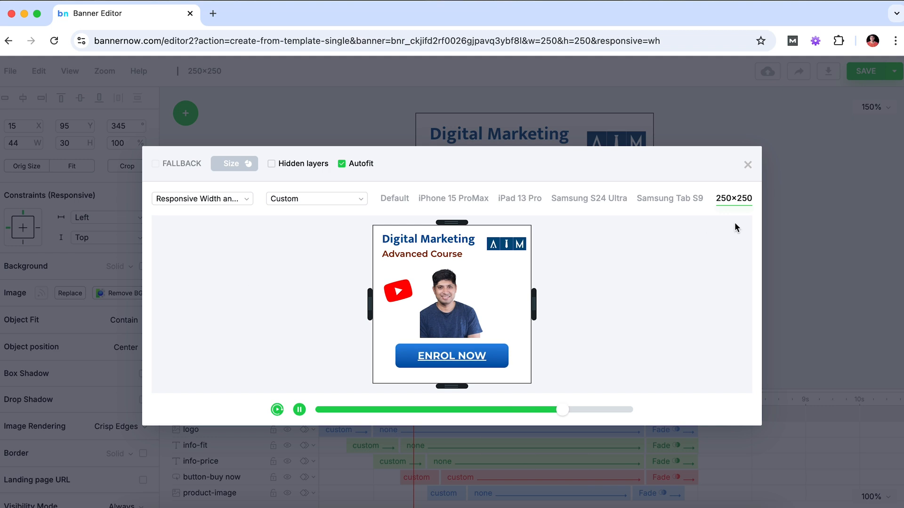
pyautogui.click(747, 165)
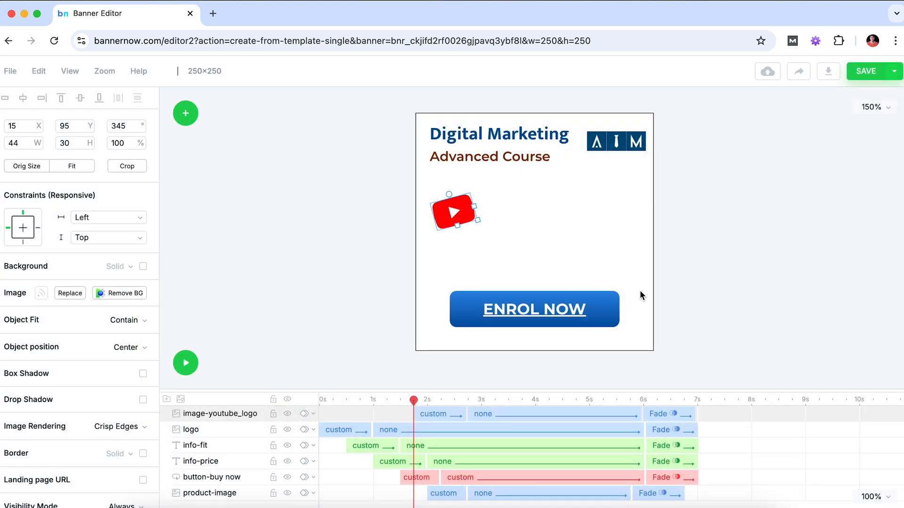
# Upload the blue watercolour background image and add it to the banner with the playhead at 5 s
pyautogui.click(618, 398)
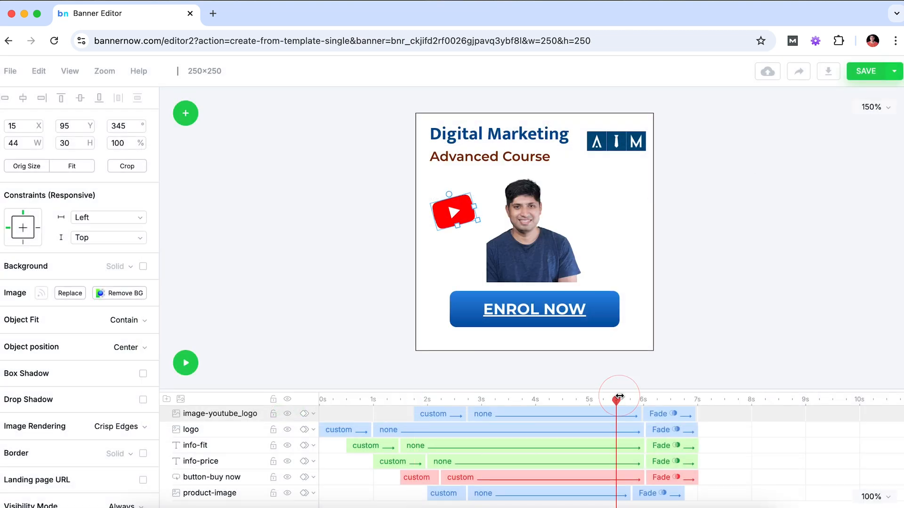
pyautogui.moveTo(619, 397); pyautogui.dragTo(588, 400)
pyautogui.click(193, 118)
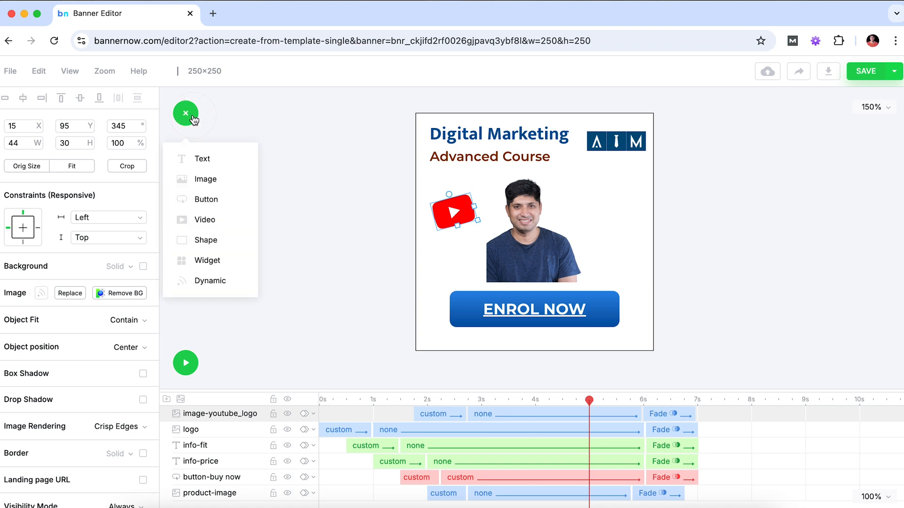
pyautogui.click(212, 183)
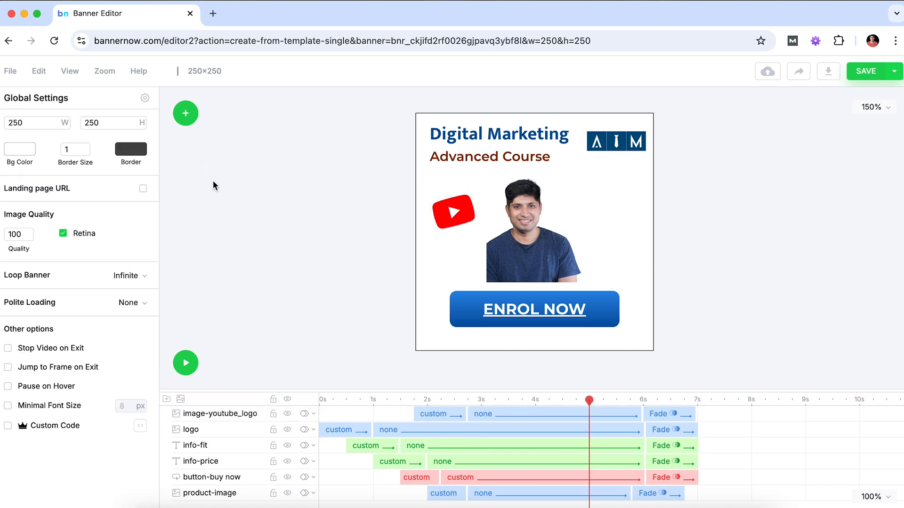
pyautogui.click(130, 99)
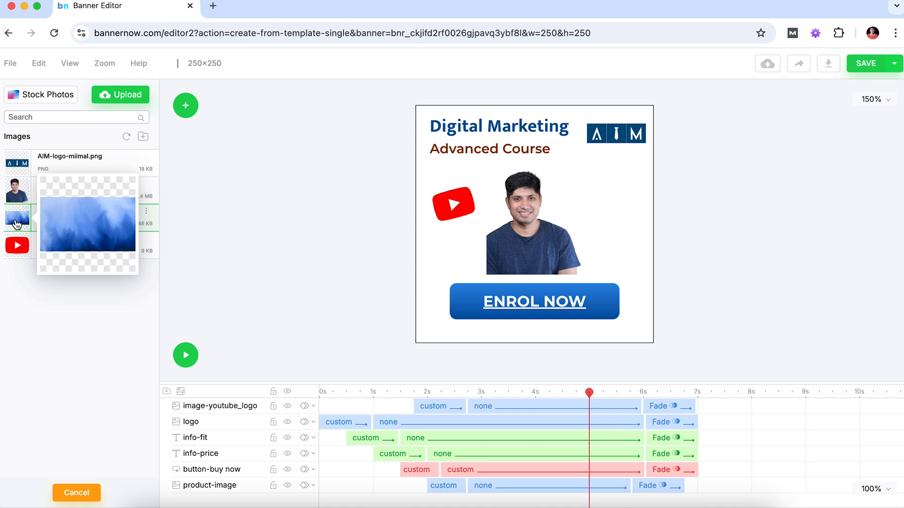
pyautogui.click(16, 223)
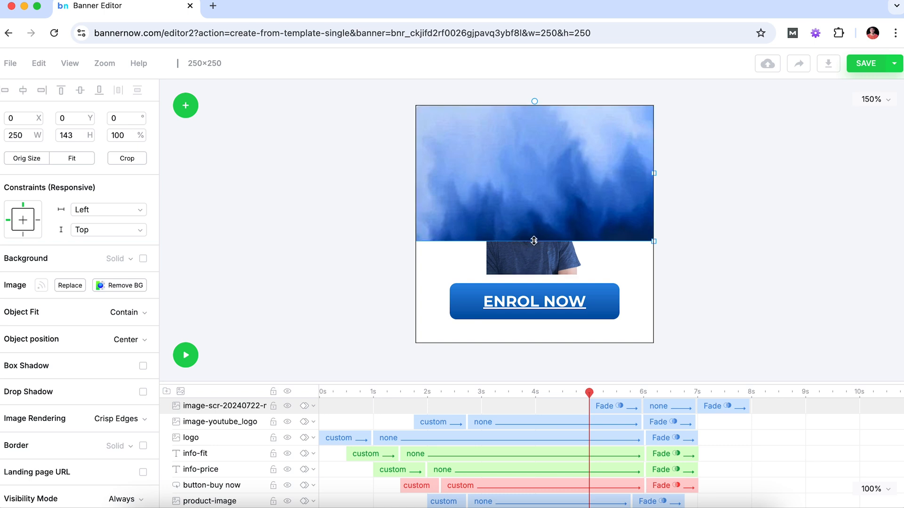
# Stretch the blue image's frame to 250 × 250 to span the banner and set its object fit to Cover
pyautogui.moveTo(534, 241); pyautogui.dragTo(531, 346)
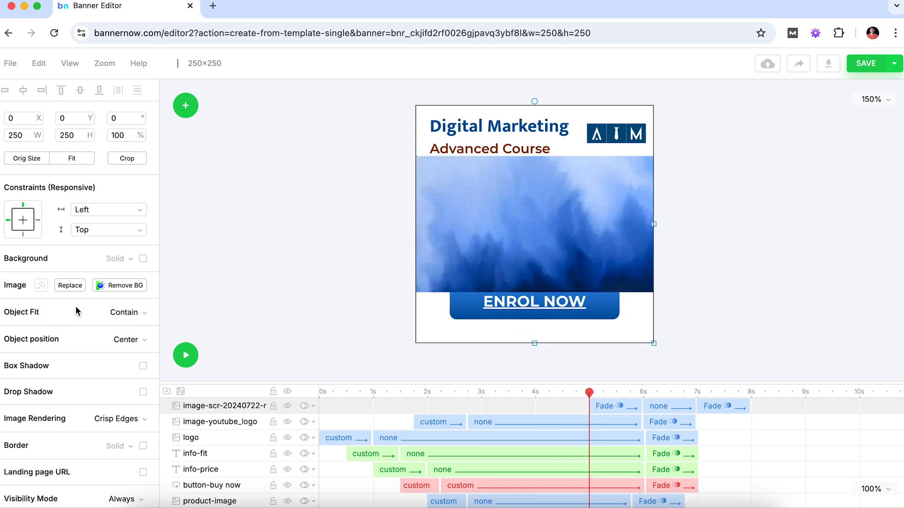
pyautogui.click(110, 315)
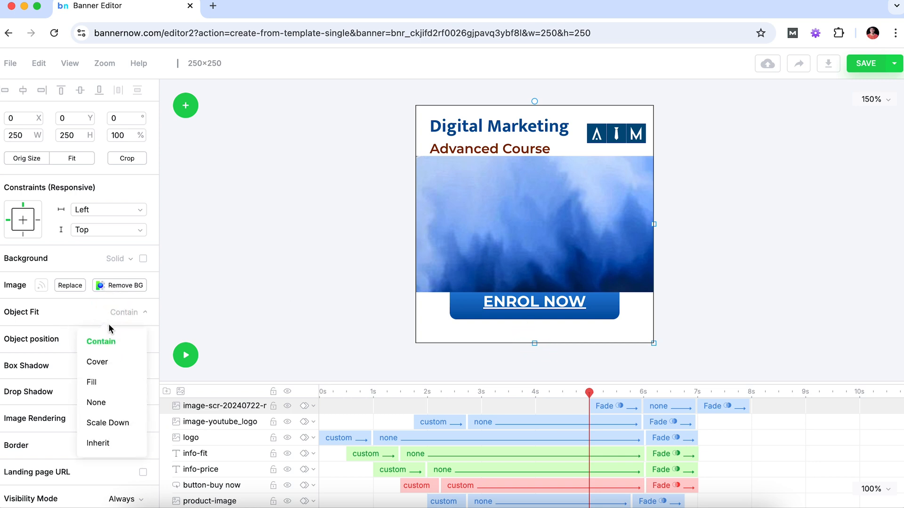
pyautogui.click(97, 363)
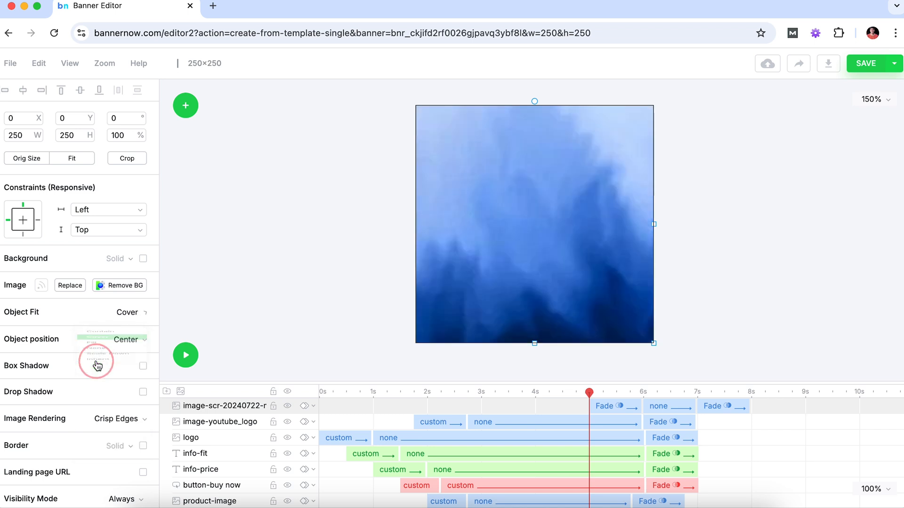
# Change the blue image's object fit to Fill and move its layer below the product-image layer
pyautogui.click(130, 320)
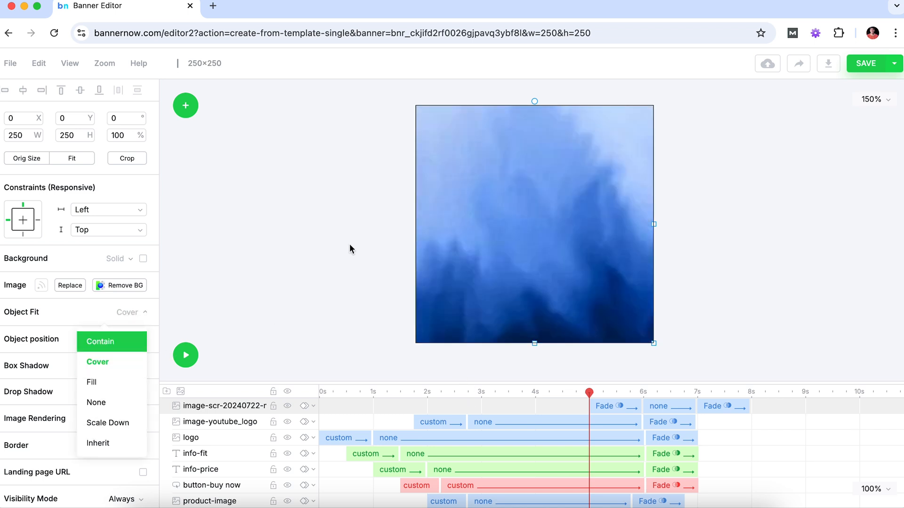
pyautogui.click(106, 383)
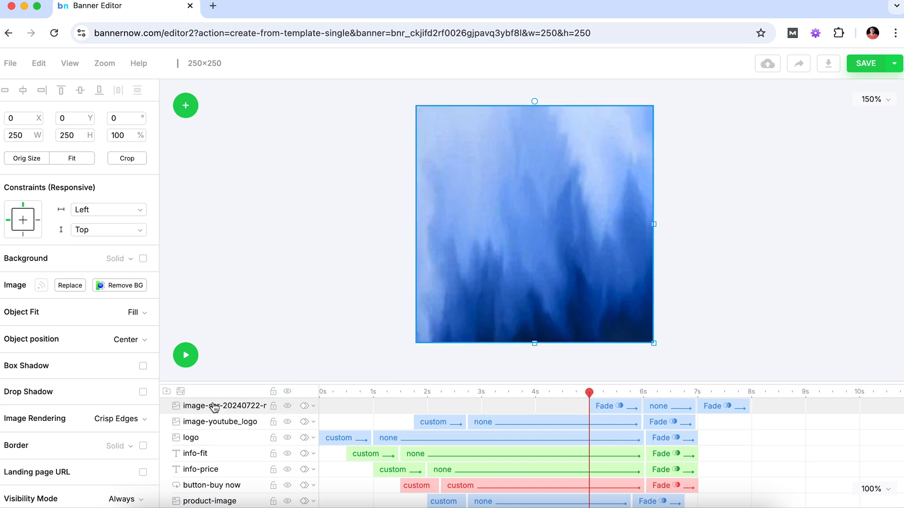
pyautogui.moveTo(212, 408); pyautogui.dragTo(215, 507)
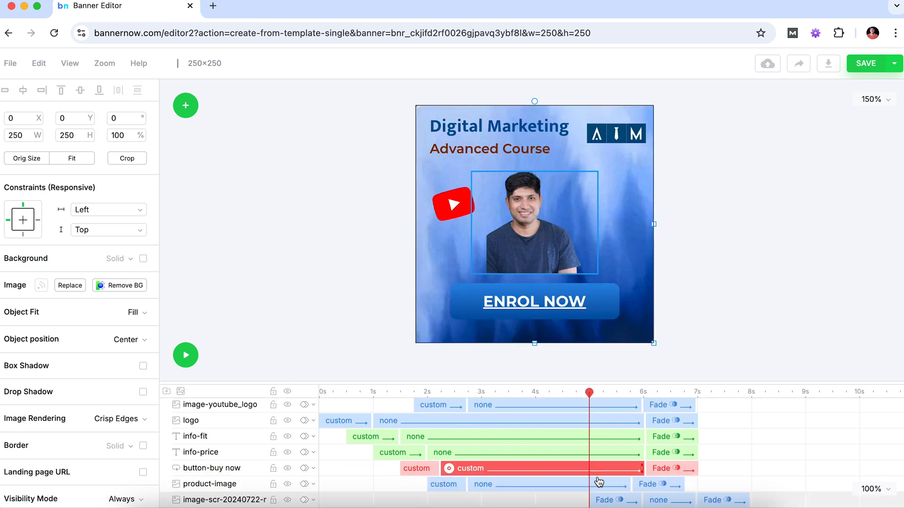
# Retime the blue image layer to run from 0 s to about 7 s with shorter entrance and exit fades, and preview the banner
pyautogui.moveTo(609, 501); pyautogui.dragTo(336, 505)
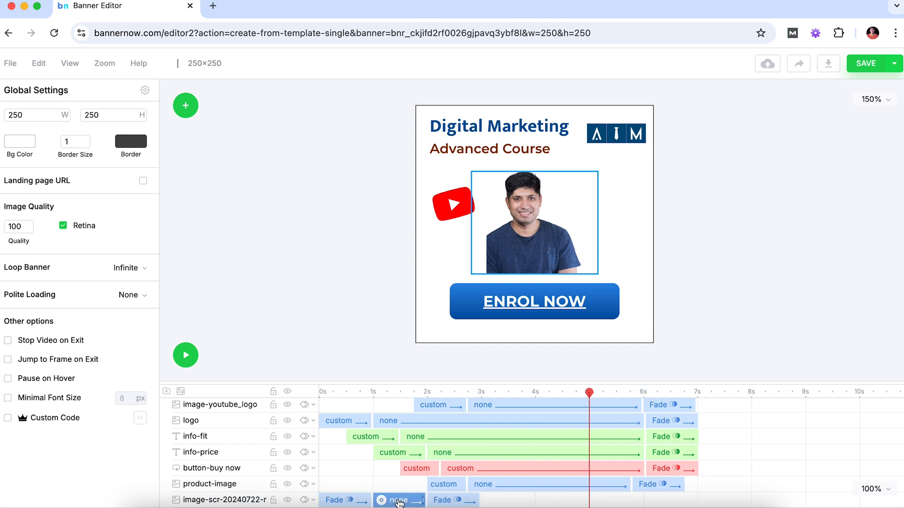
pyautogui.moveTo(422, 498); pyautogui.dragTo(638, 489)
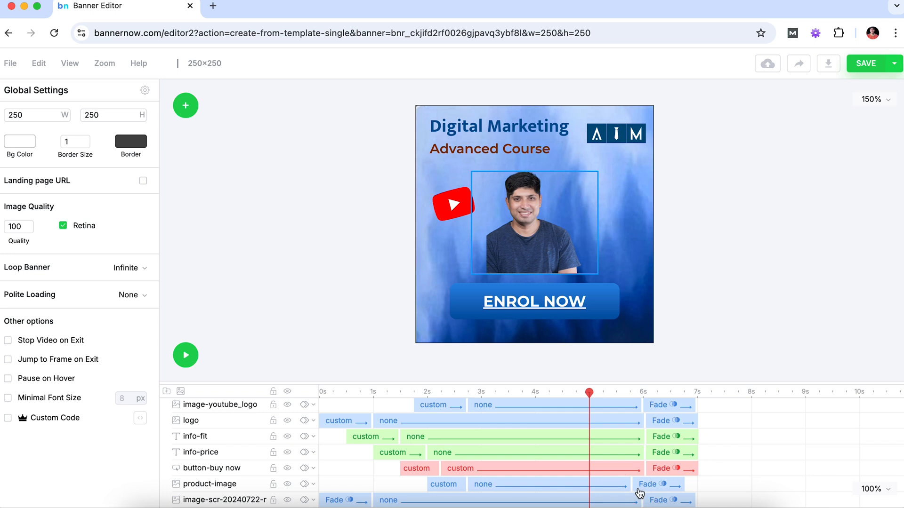
pyautogui.moveTo(369, 502); pyautogui.dragTo(326, 504)
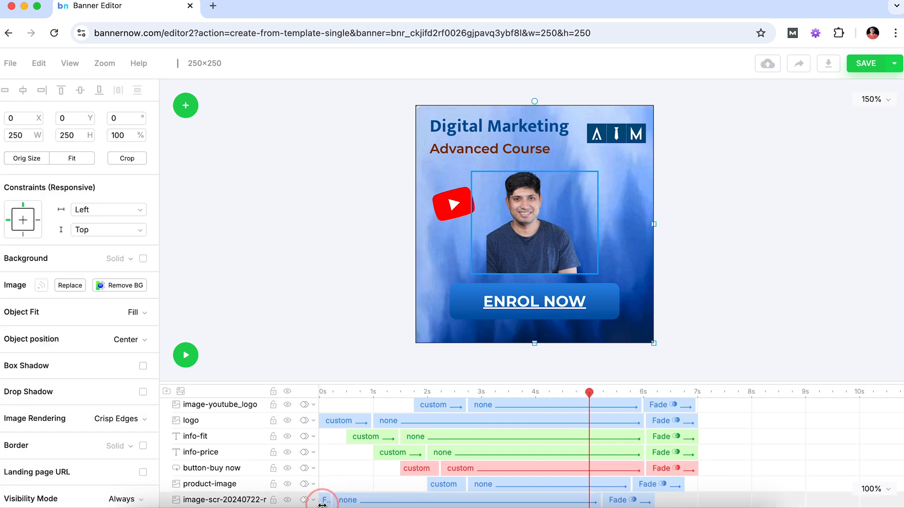
pyautogui.moveTo(598, 498); pyautogui.dragTo(660, 492)
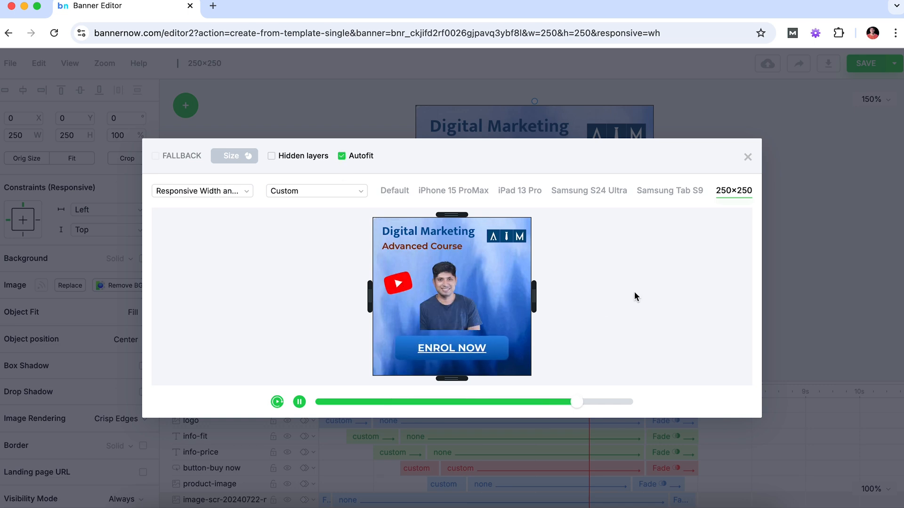
pyautogui.click(748, 156)
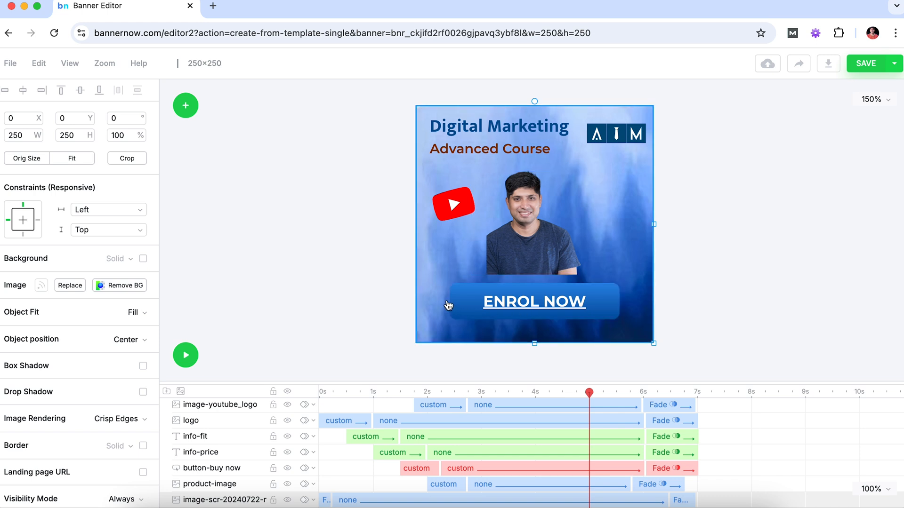
# Recolour the ENROL NOW button's linear background gradient with white FFFFFF as the first colour and light grey EEEEEE as the second
pyautogui.click(473, 306)
pyautogui.scroll(-10, 90, 276)
pyautogui.click(20, 130)
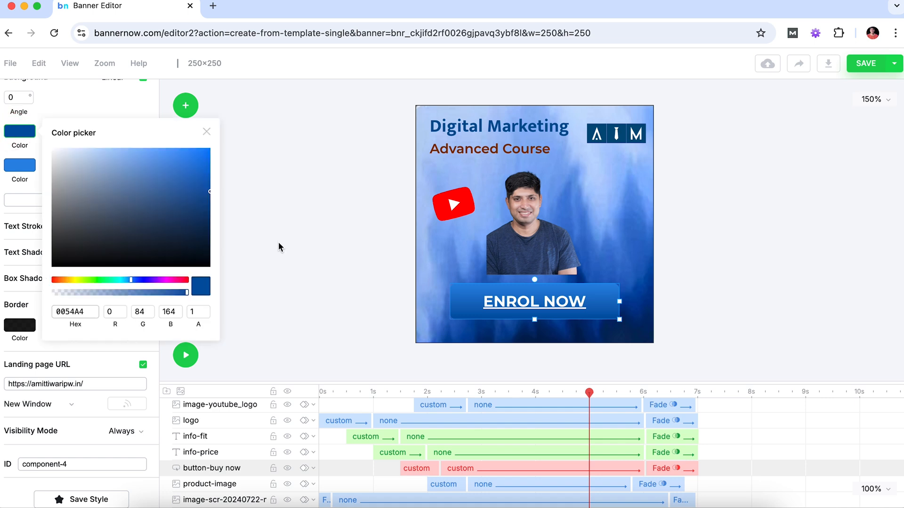
pyautogui.moveTo(145, 254); pyautogui.dragTo(24, 121)
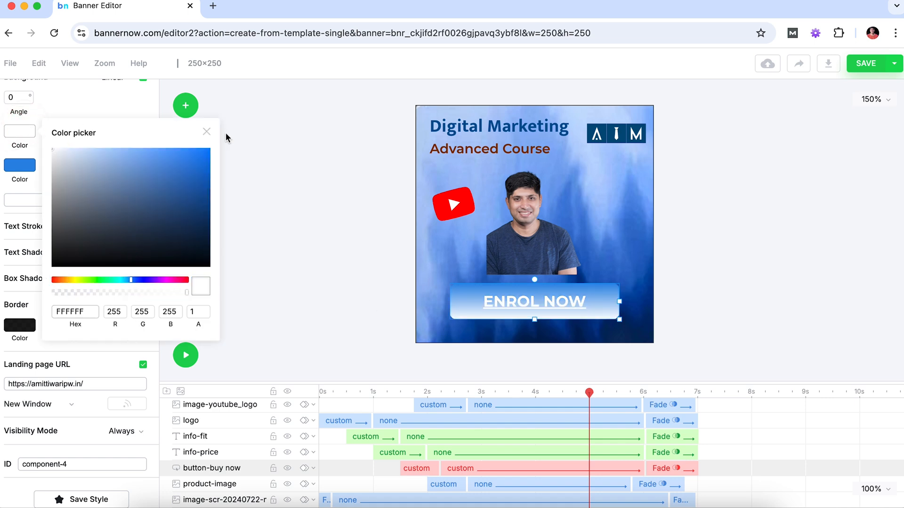
pyautogui.click(206, 133)
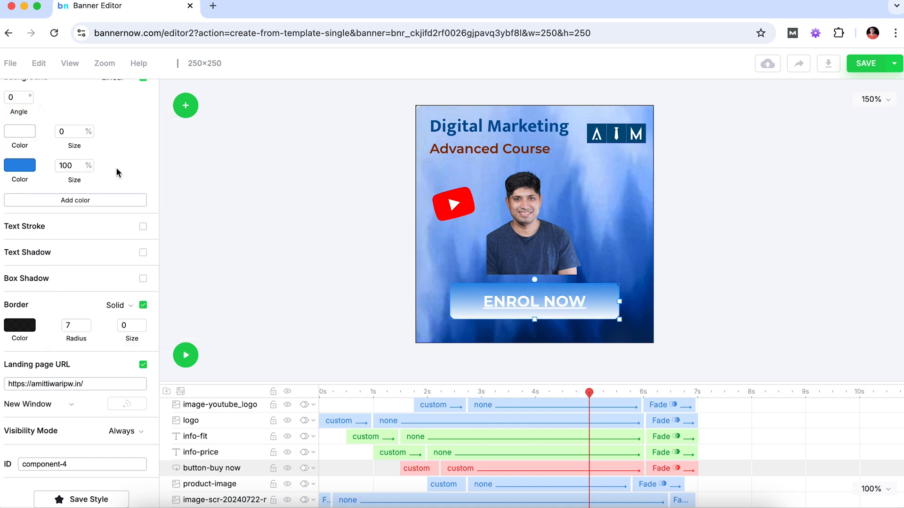
pyautogui.click(21, 165)
pyautogui.moveTo(86, 202); pyautogui.dragTo(47, 195)
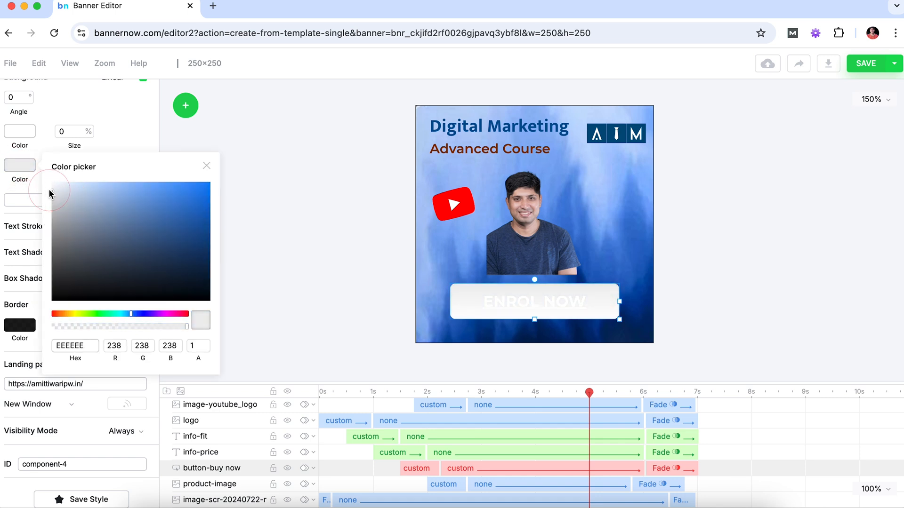
pyautogui.click(121, 128)
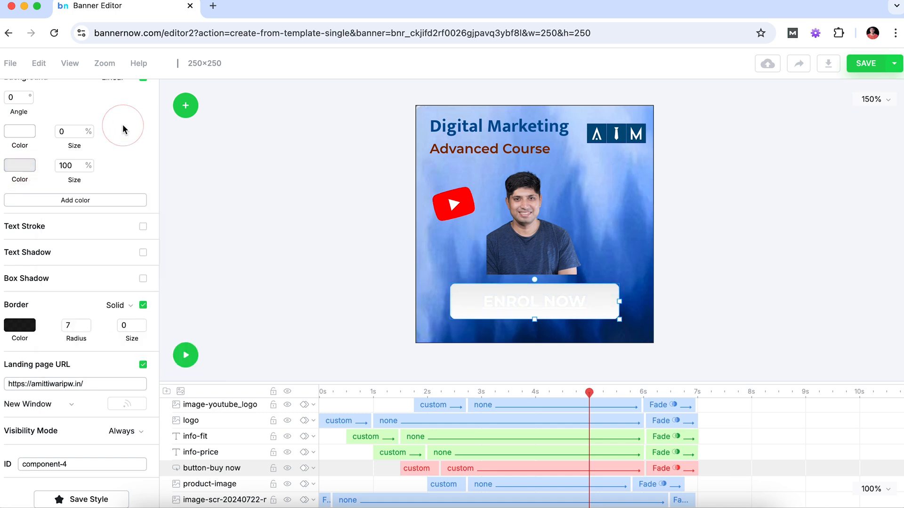
# Change the ENROL NOW button's text colour to dark blue
pyautogui.doubleClick(482, 308)
pyautogui.scroll(5, 52, 258)
pyautogui.scroll(3, 52, 258)
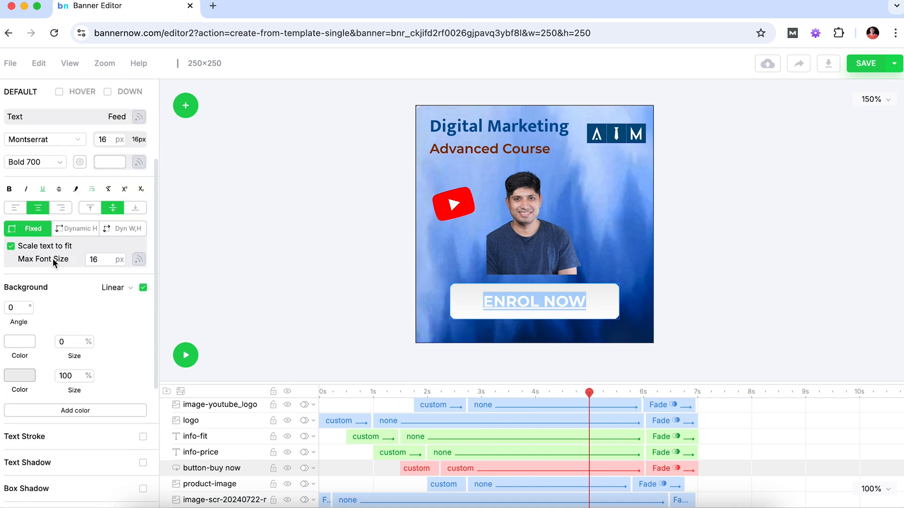
pyautogui.click(104, 163)
pyautogui.moveTo(200, 222); pyautogui.dragTo(213, 257)
pyautogui.moveTo(231, 310); pyautogui.dragTo(223, 310)
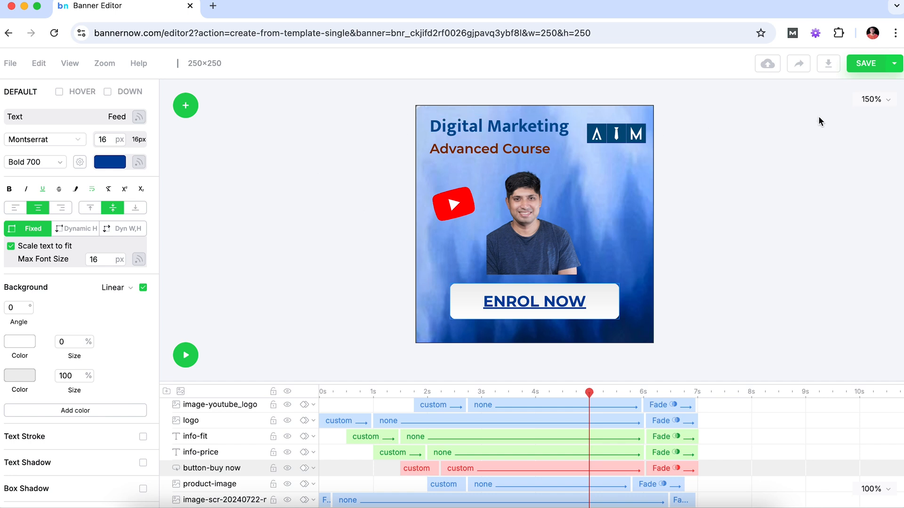
# Save the banner and download it as a JPG, view the exported image and close it
pyautogui.click(829, 68)
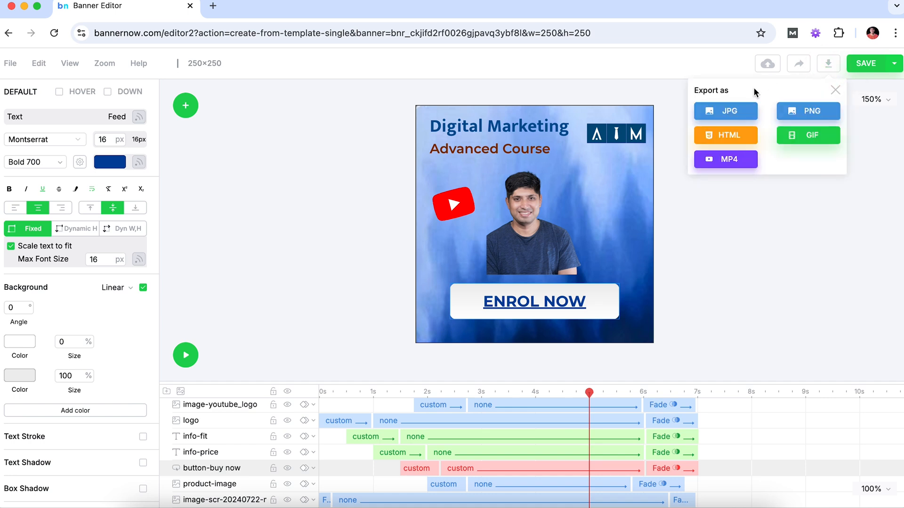
pyautogui.click(728, 113)
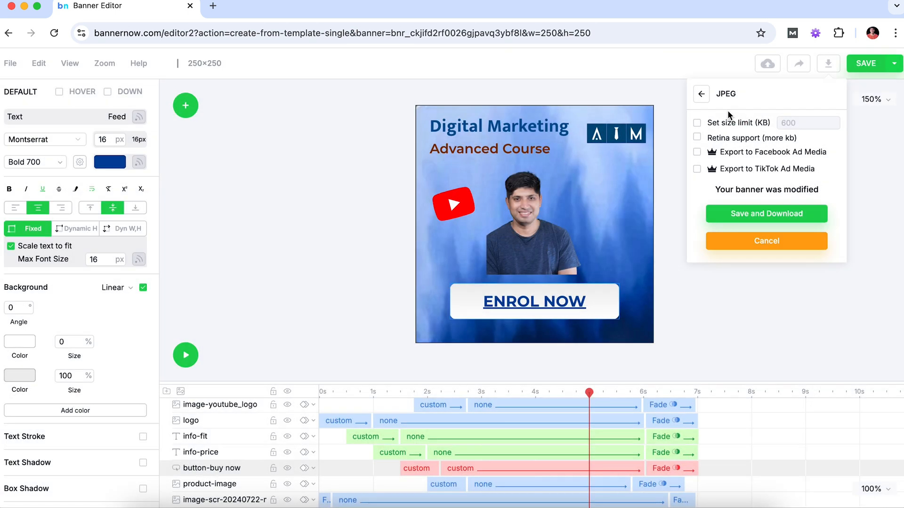
pyautogui.click(752, 214)
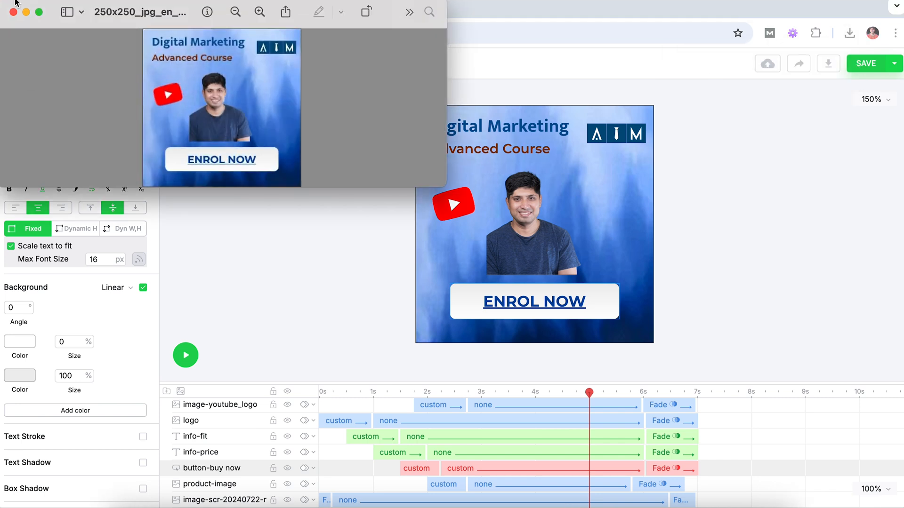
pyautogui.click(13, 11)
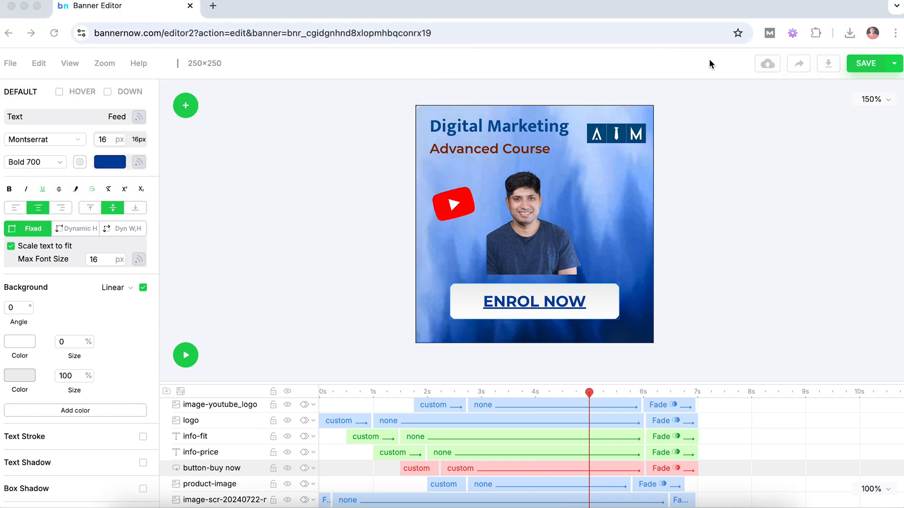
# Export the banner as a GIF at 20 fps and 100% quality with the Global palette option, and download the file
pyautogui.click(827, 65)
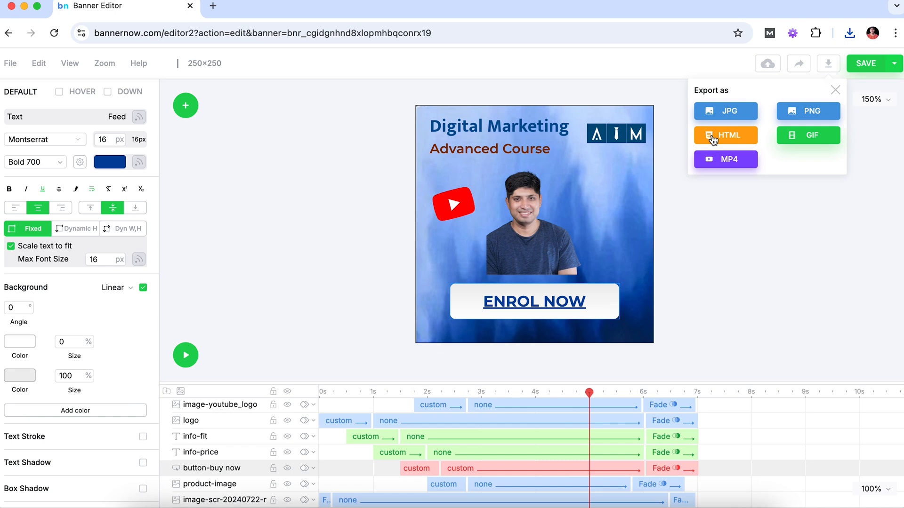
pyautogui.click(808, 135)
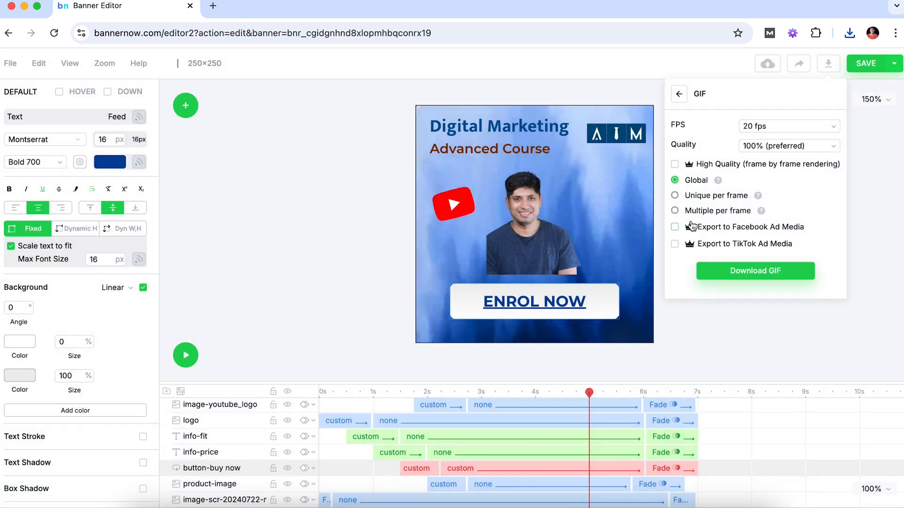
pyautogui.click(751, 271)
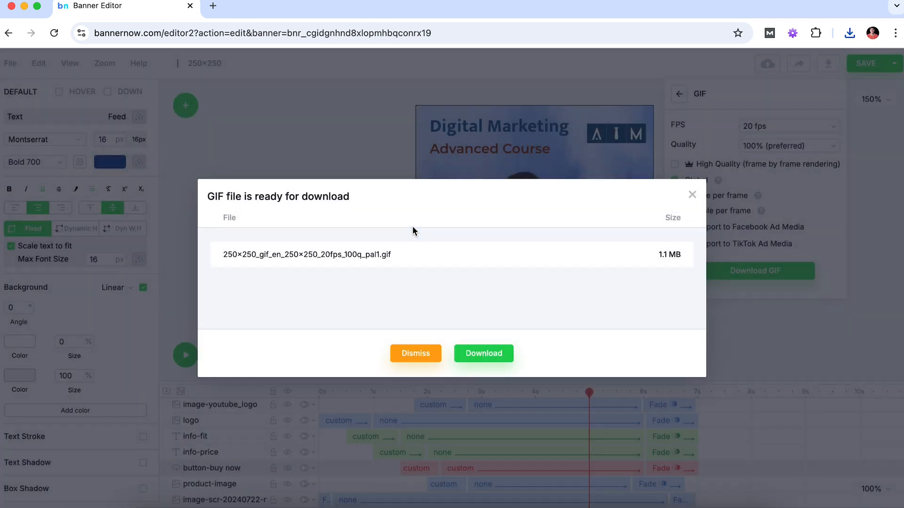
pyautogui.click(484, 354)
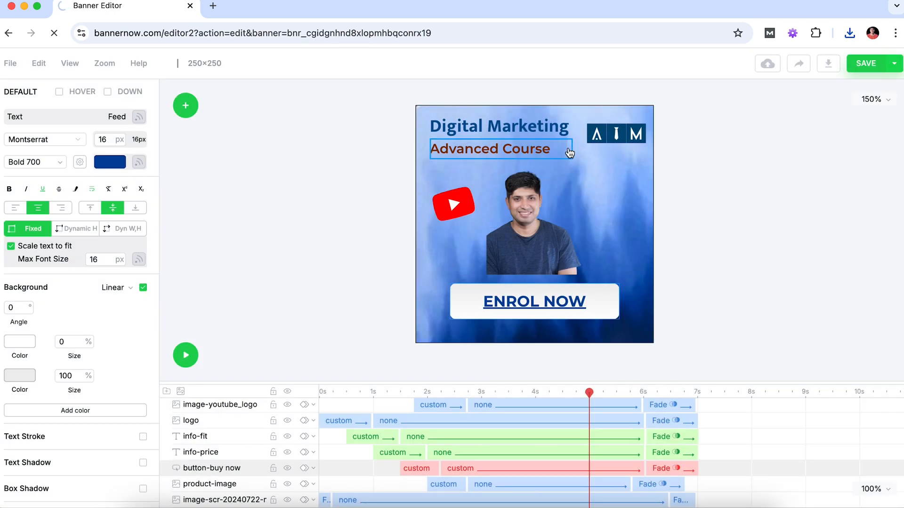
# Export the banner as HTML5 for the Google Ads network with a 600 KB size limit, and download the zip file
pyautogui.click(831, 63)
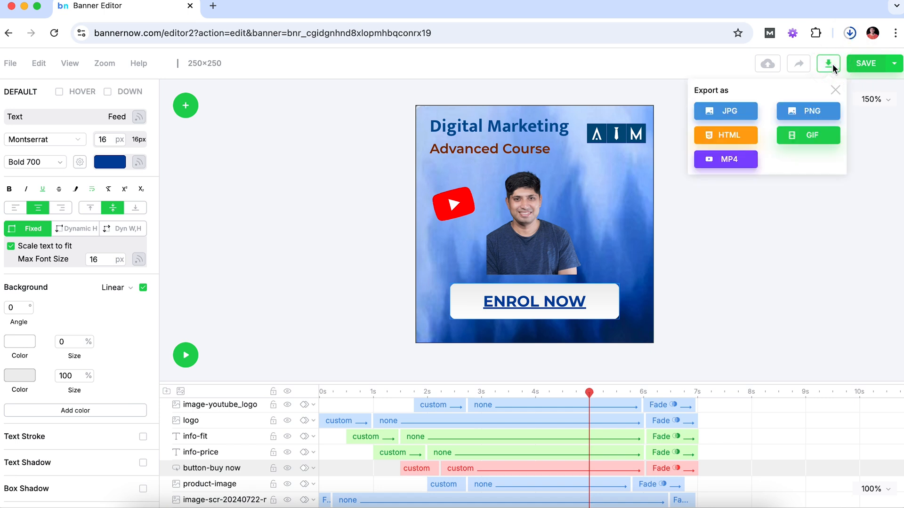
pyautogui.click(739, 140)
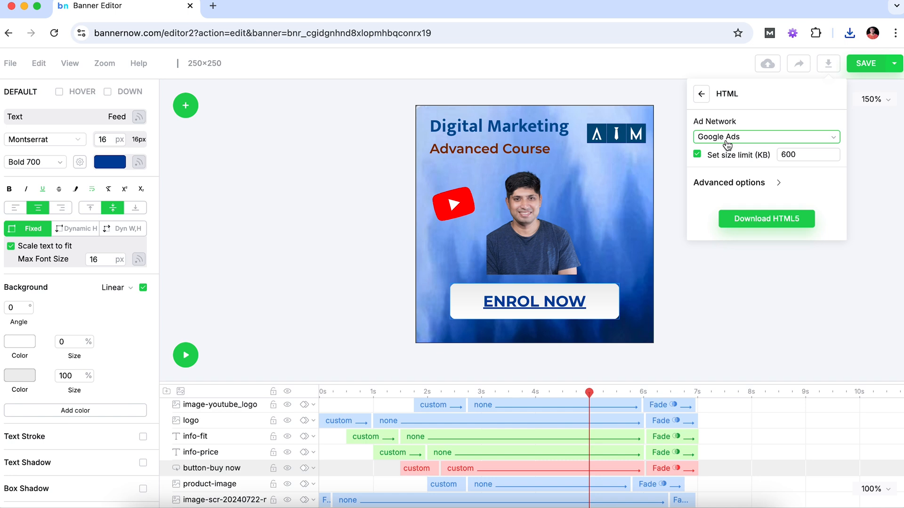
pyautogui.click(728, 139)
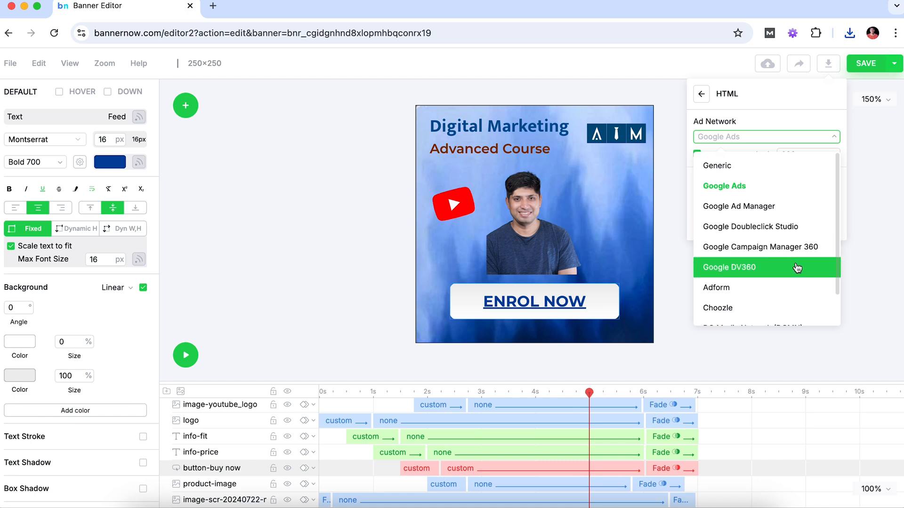
pyautogui.scroll(-3, 797, 268)
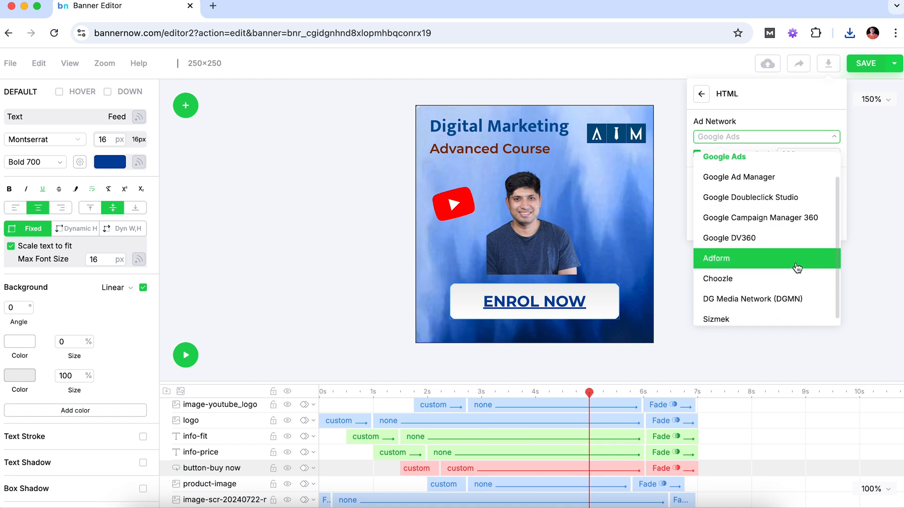
pyautogui.scroll(2, 749, 247)
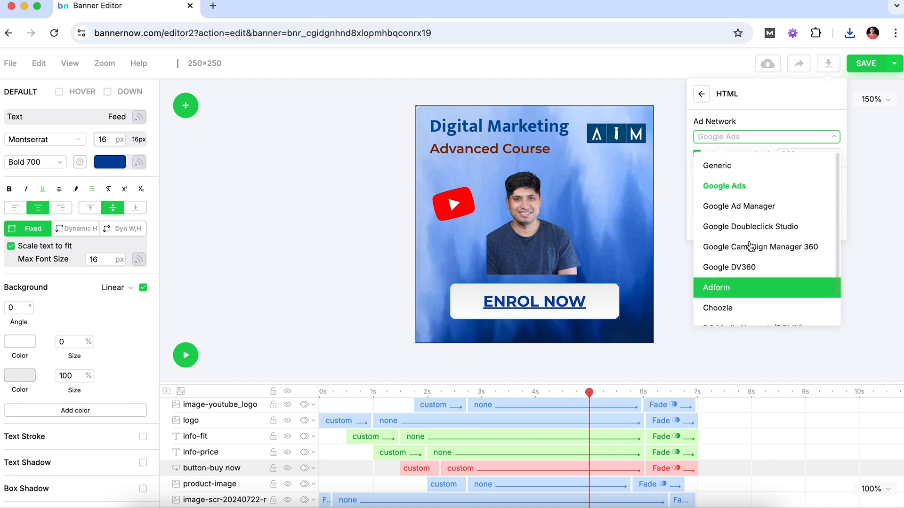
pyautogui.click(742, 196)
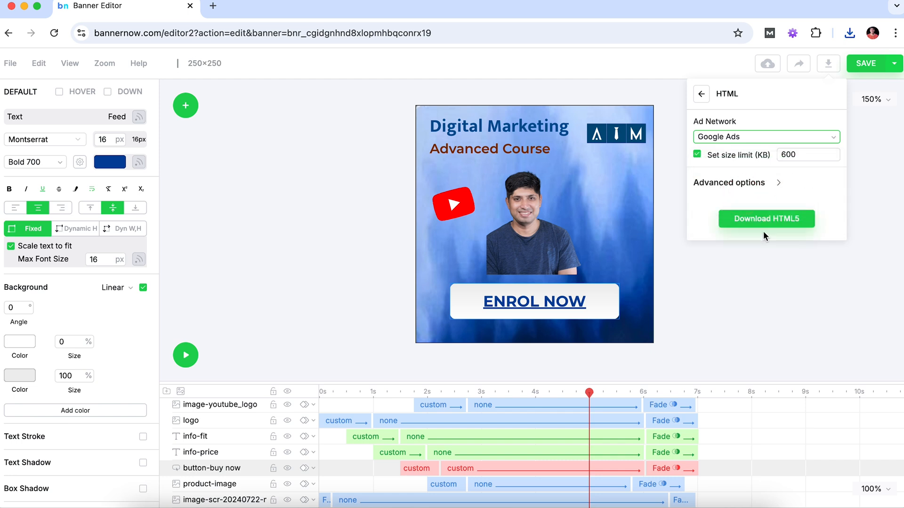
pyautogui.click(780, 228)
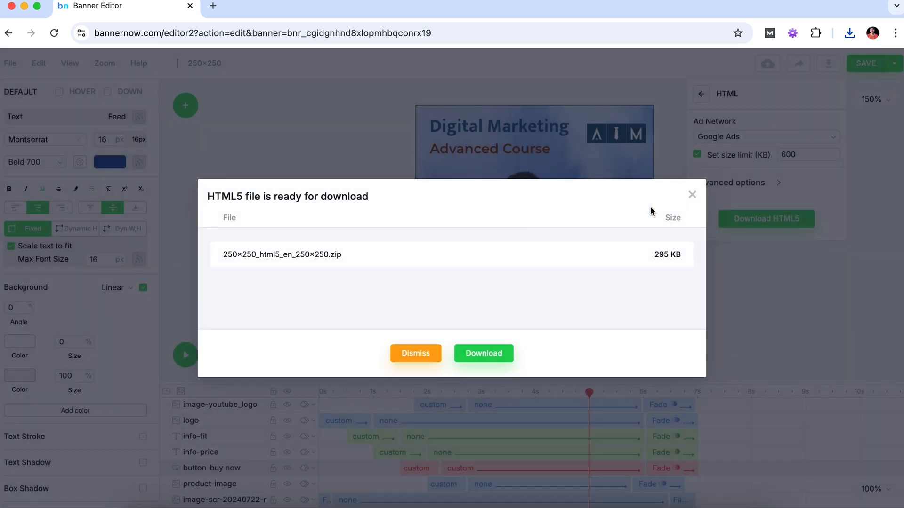
pyautogui.click(471, 348)
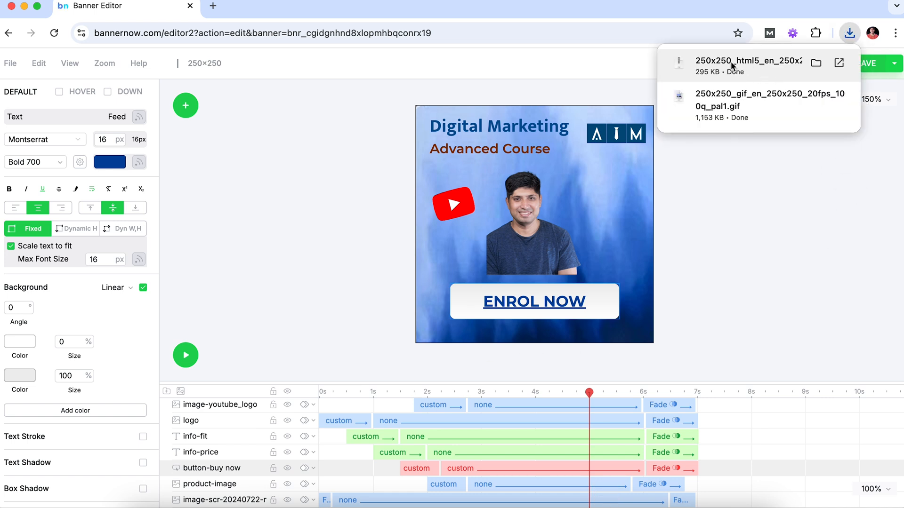
# Extract the downloaded HTML5 zip, open the 250x250_html5_en_250x250 folder in Finder and inspect its index.html file
pyautogui.click(741, 70)
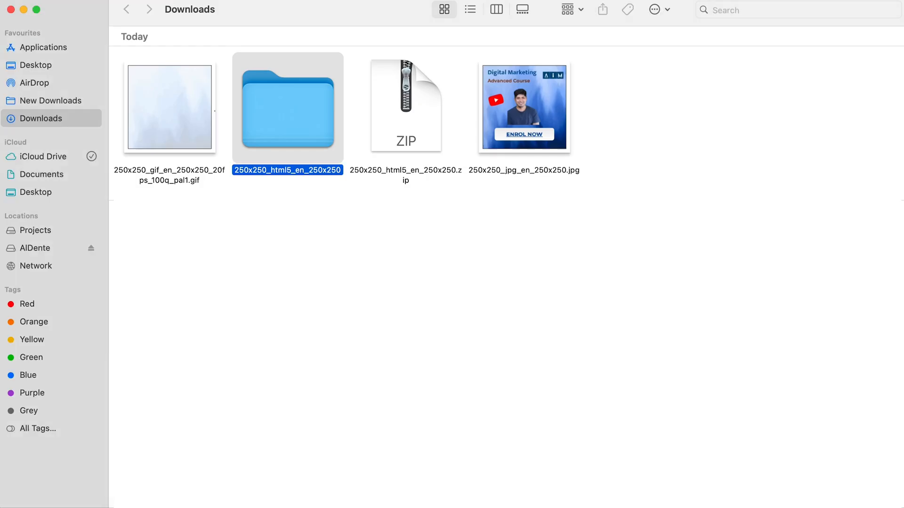
pyautogui.doubleClick(287, 108)
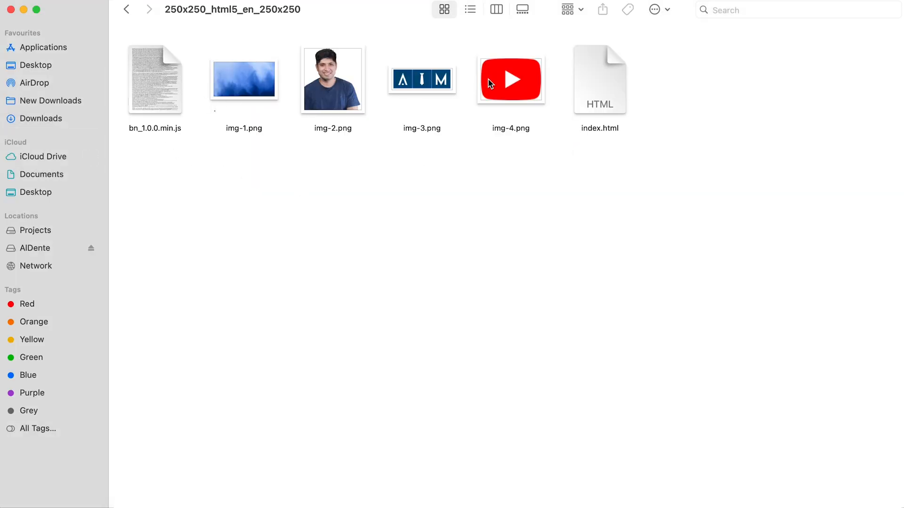
pyautogui.click(600, 90)
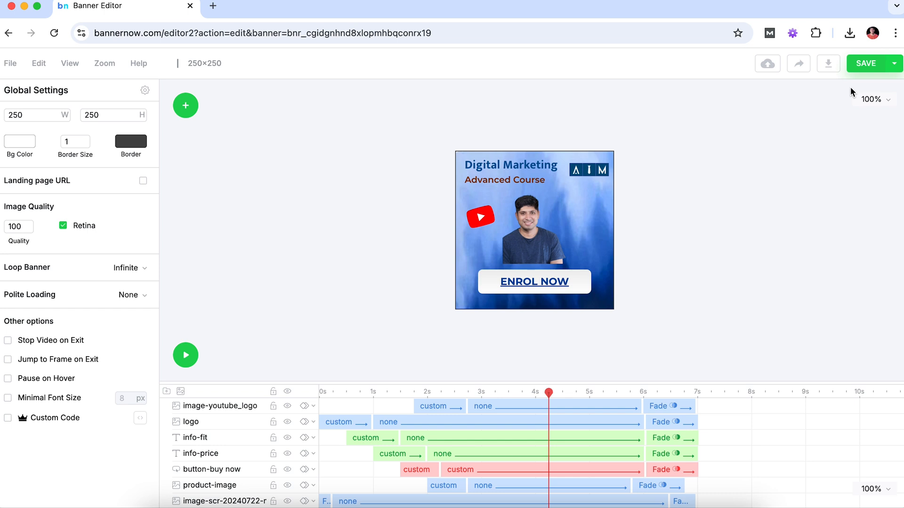
# Save the banner in the BannerNow editor
pyautogui.click(869, 66)
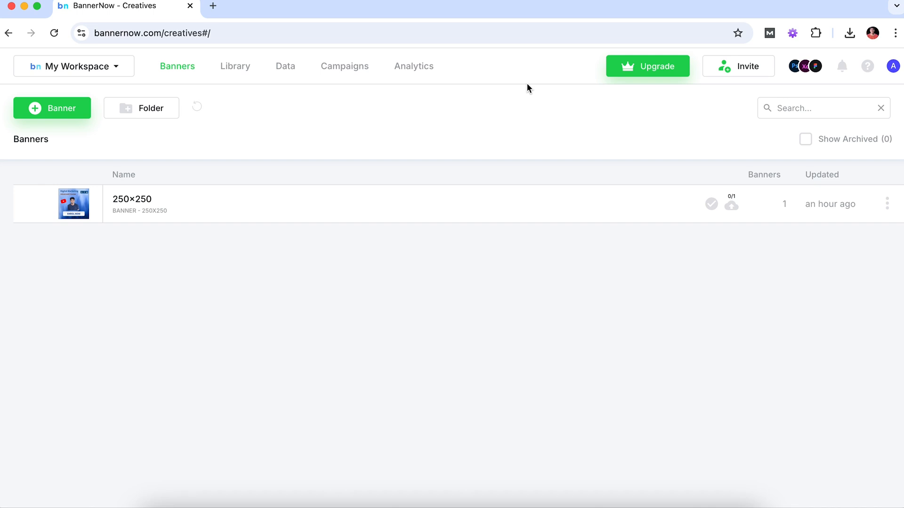
# Go to the workspace's data feeds and open the data source choices for a new feed
pyautogui.click(292, 68)
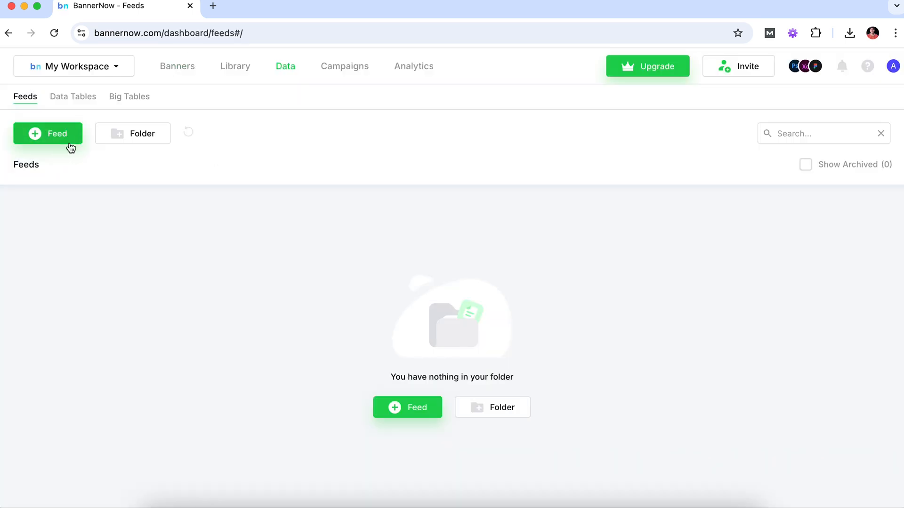
pyautogui.click(70, 143)
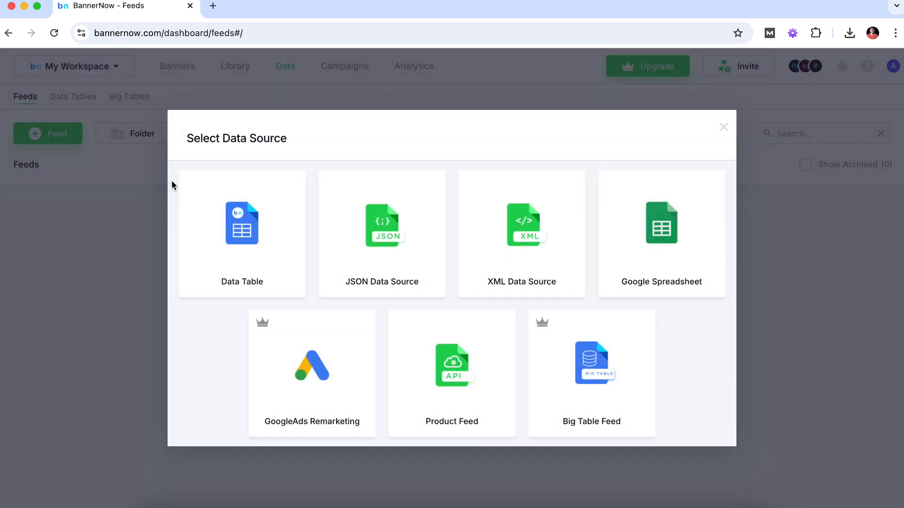
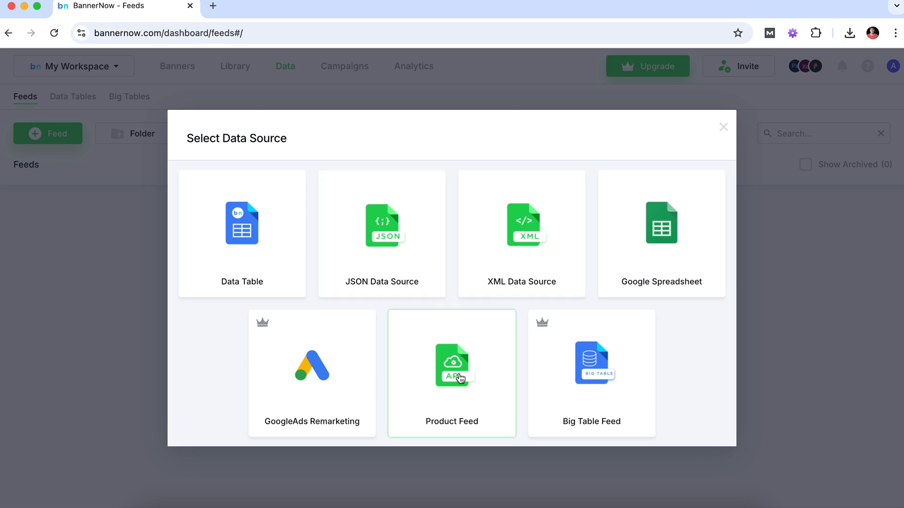
# Choose Product Feed as the data source and name the feed Demo Product Feed
pyautogui.click(457, 378)
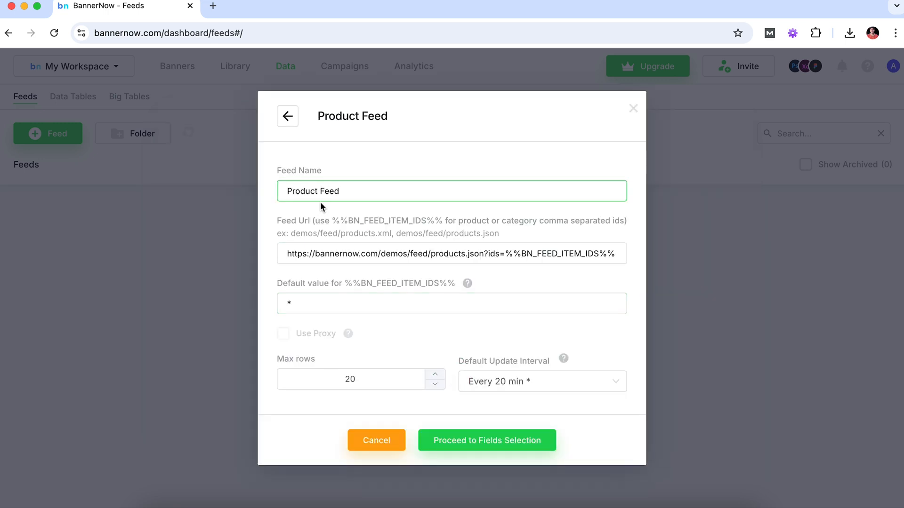
pyautogui.moveTo(282, 255); pyautogui.dragTo(509, 266)
pyautogui.click(484, 254)
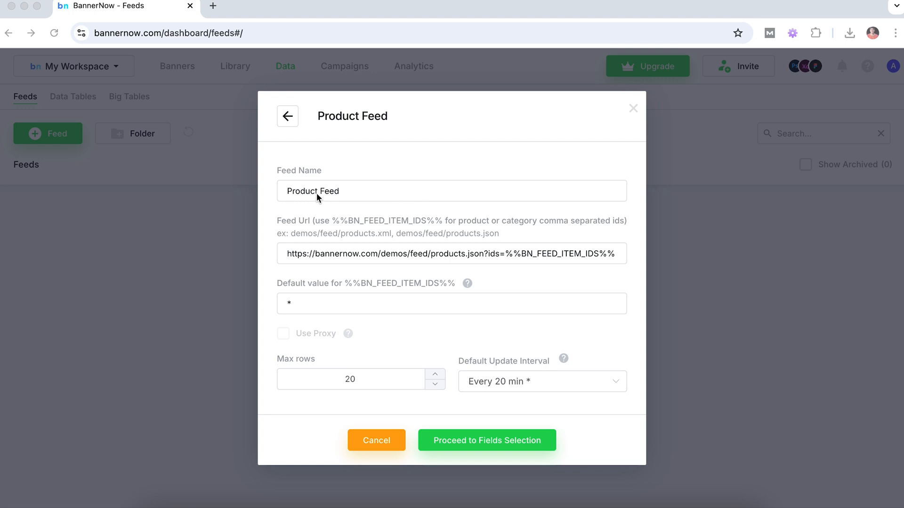
pyautogui.click(360, 189)
pyautogui.moveTo(359, 190); pyautogui.dragTo(264, 196)
pyautogui.write('Demo P')
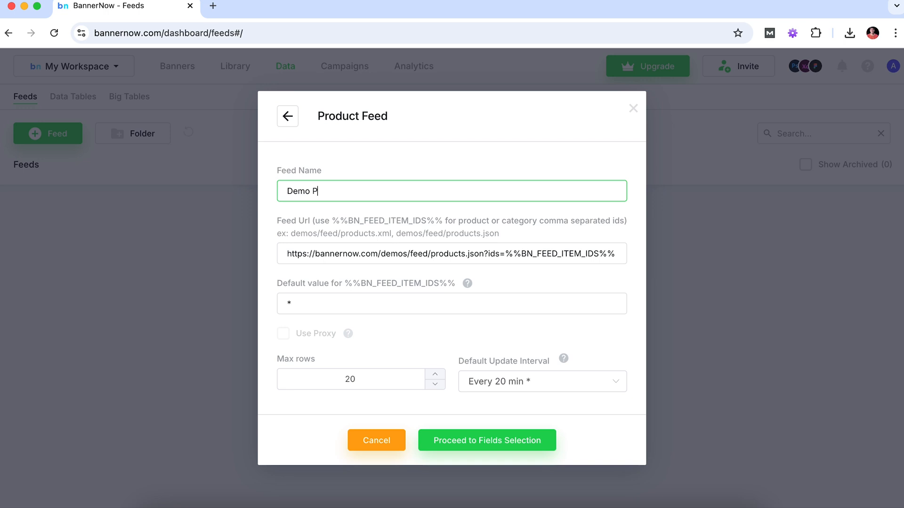
pyautogui.write('roduct Feed')
pyautogui.click(301, 304)
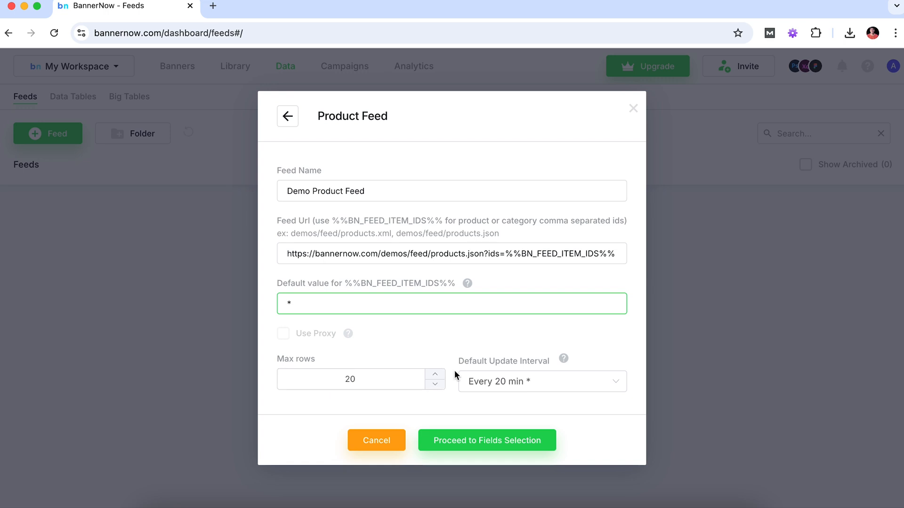
# Set the product feed's default update interval to every 1 day and proceed to its field selection
pyautogui.click(487, 382)
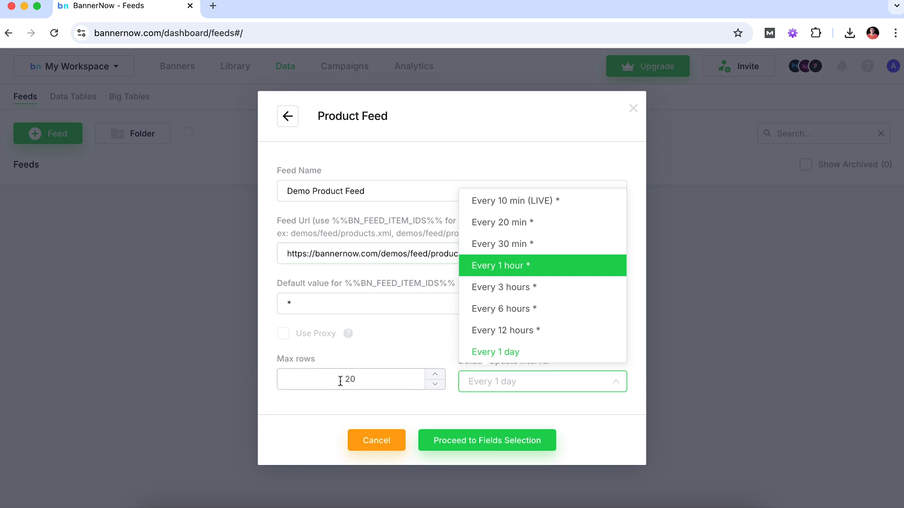
pyautogui.click(498, 352)
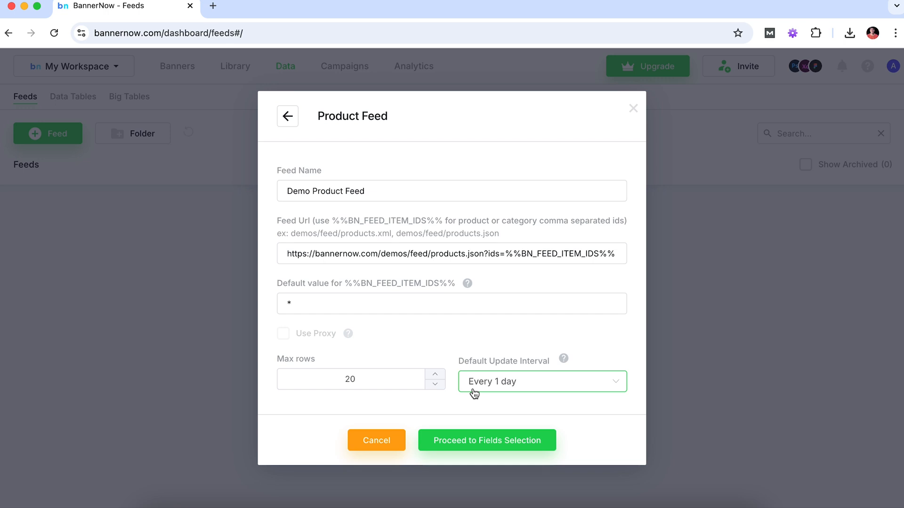
pyautogui.click(473, 447)
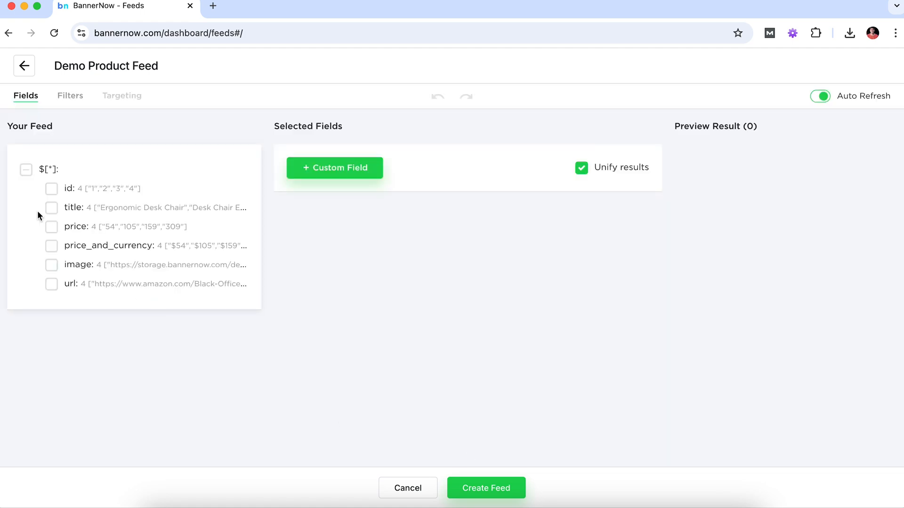
# Include the id, title, price, price_and_currency, image and url fields in the Demo Product Feed
pyautogui.click(50, 189)
pyautogui.click(51, 208)
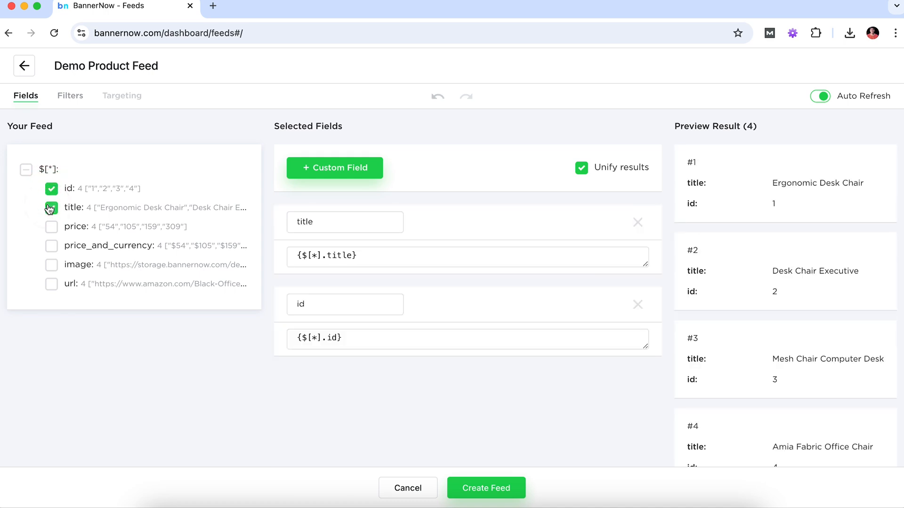
pyautogui.click(51, 227)
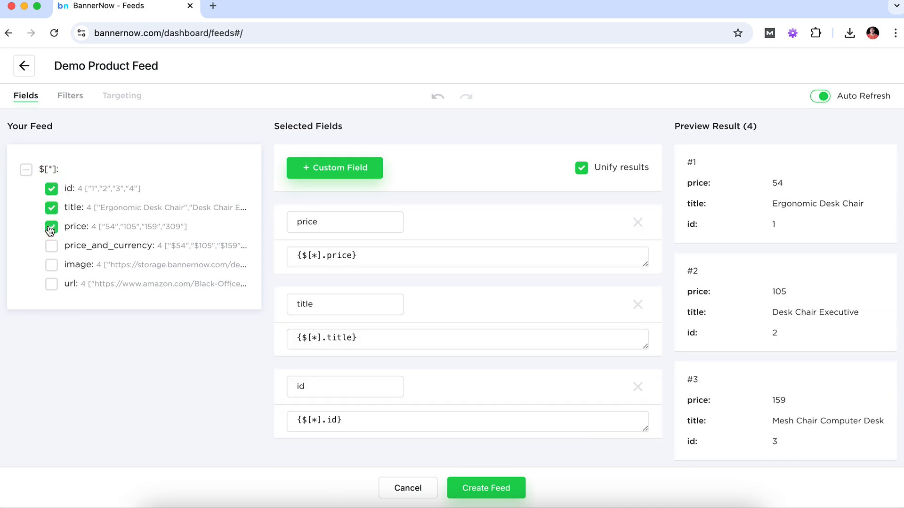
pyautogui.click(50, 252)
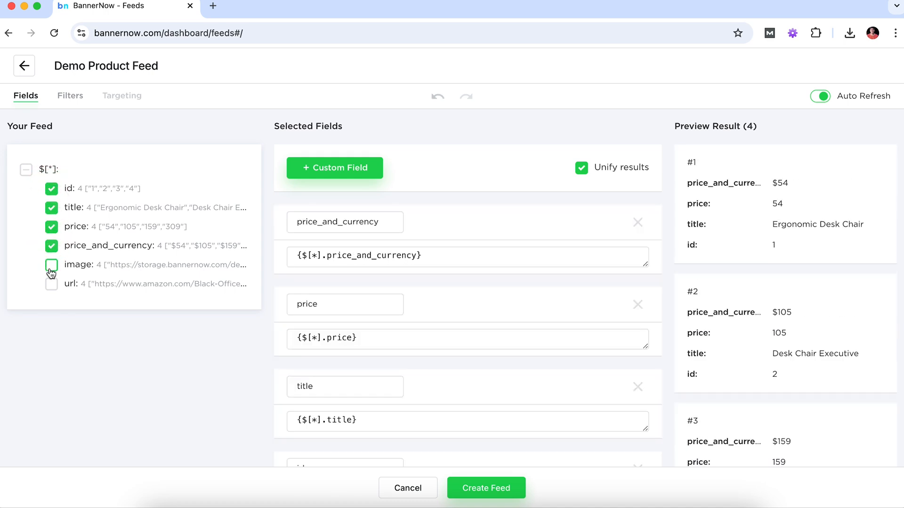
pyautogui.click(51, 270)
pyautogui.click(51, 285)
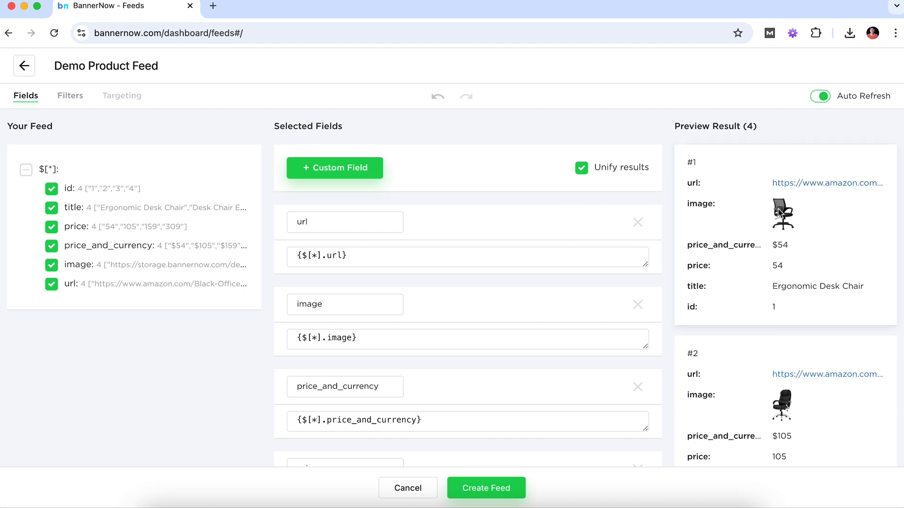
# Check the preview results of the selected fields and create the feed
pyautogui.scroll(-1, 779, 240)
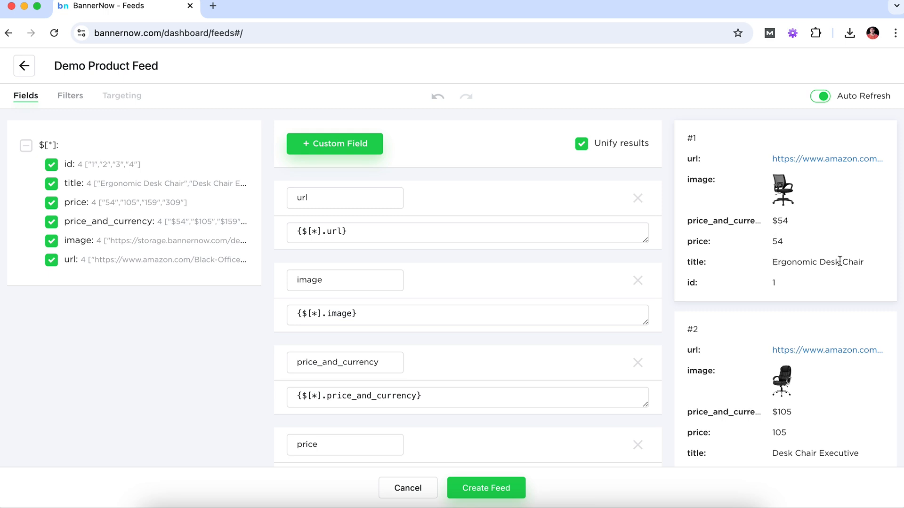
pyautogui.scroll(-4, 793, 306)
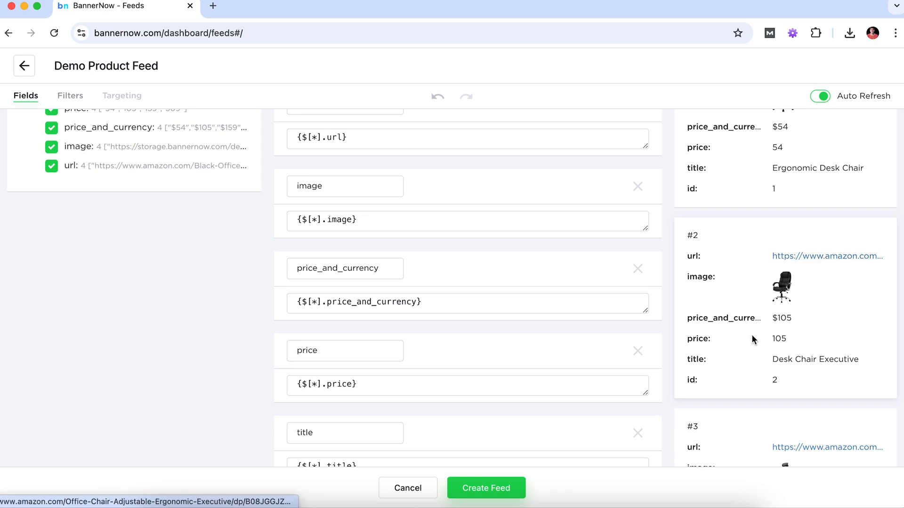
pyautogui.scroll(-5, 701, 313)
pyautogui.scroll(-8, 708, 337)
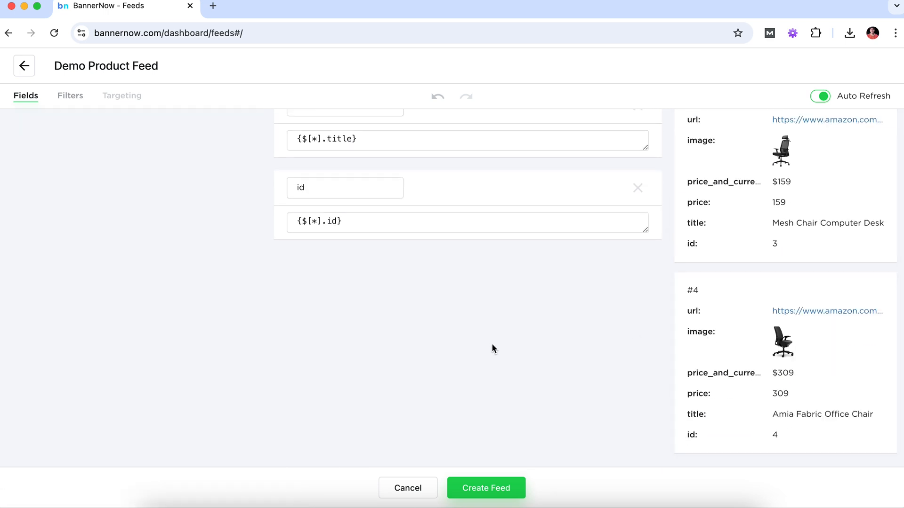
pyautogui.scroll(13, 548, 294)
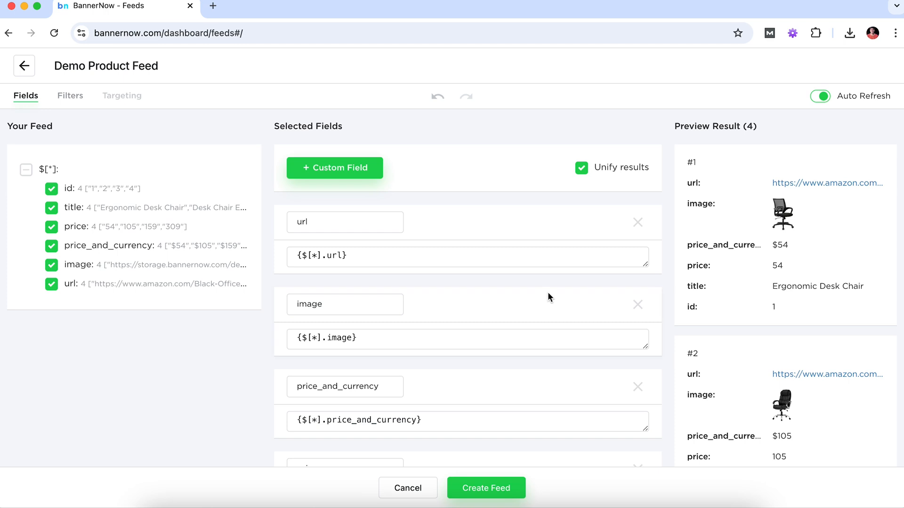
pyautogui.click(500, 491)
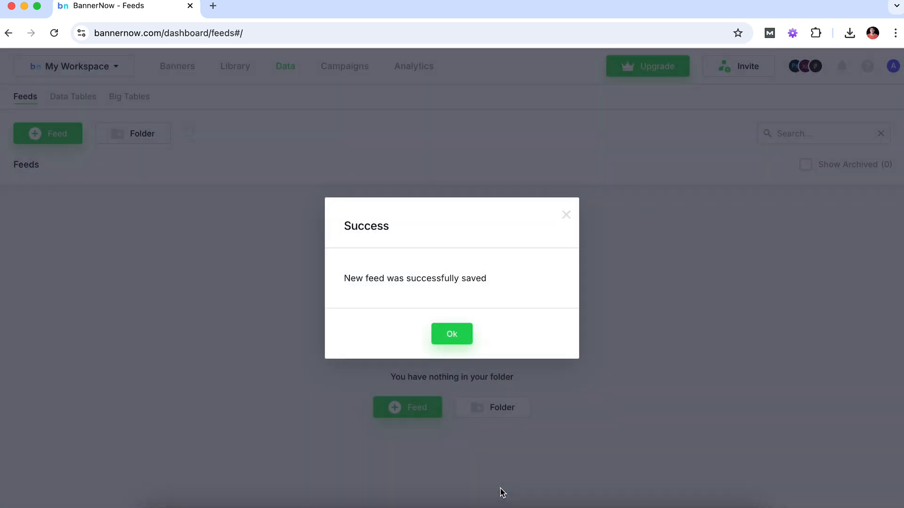
pyautogui.click(459, 334)
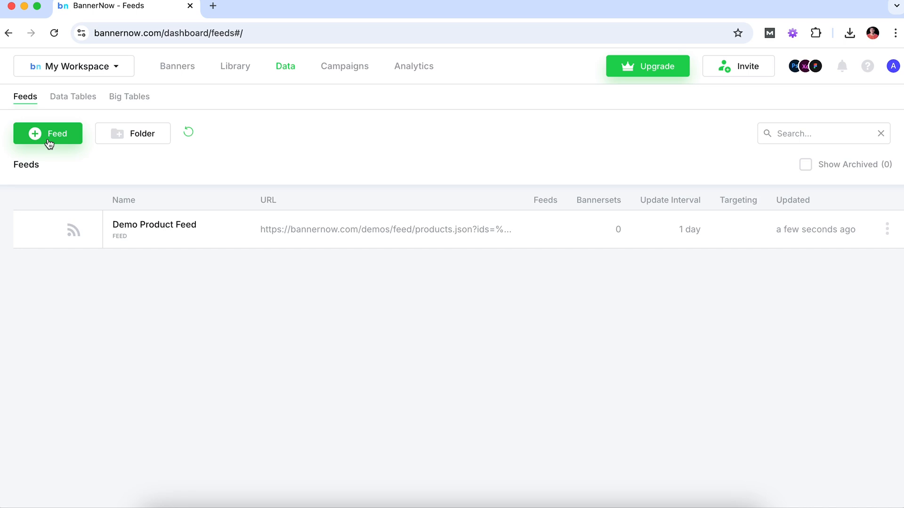
# Start a new bannerset in the workspace's banners and title it Demo Banner Set
pyautogui.click(171, 76)
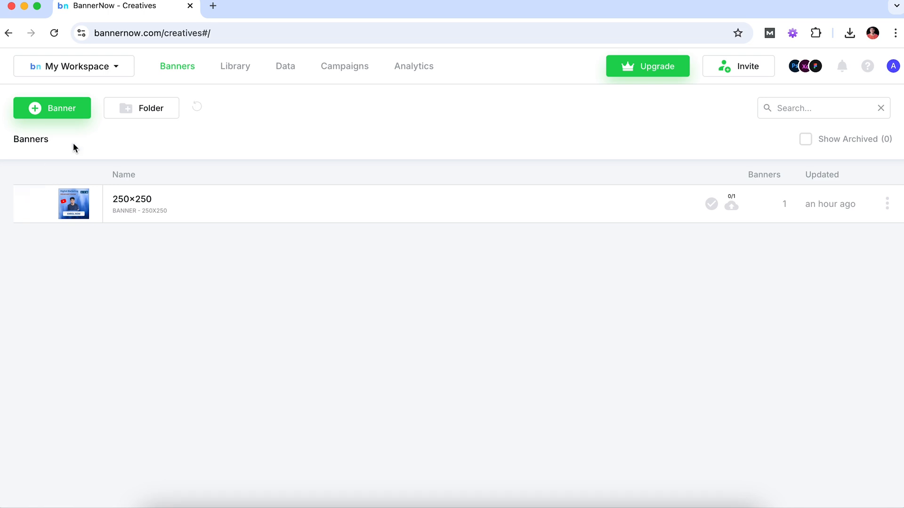
pyautogui.click(56, 108)
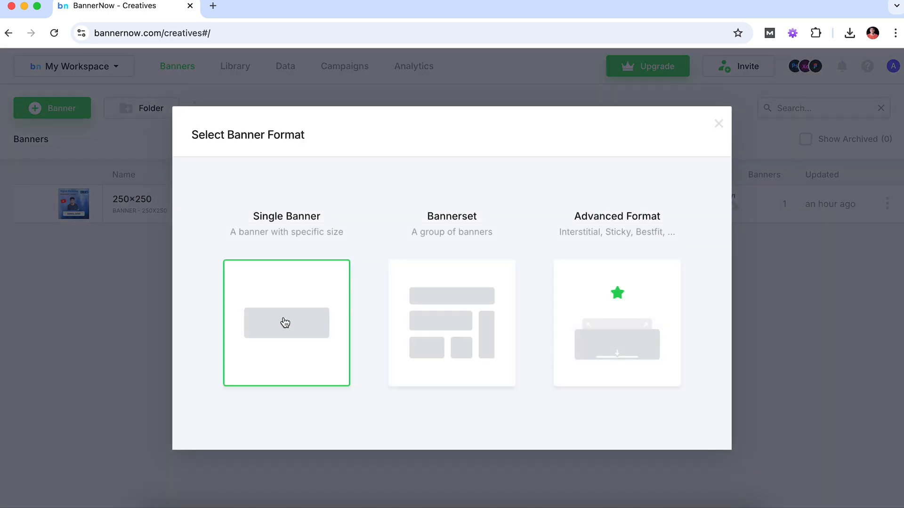
pyautogui.click(412, 309)
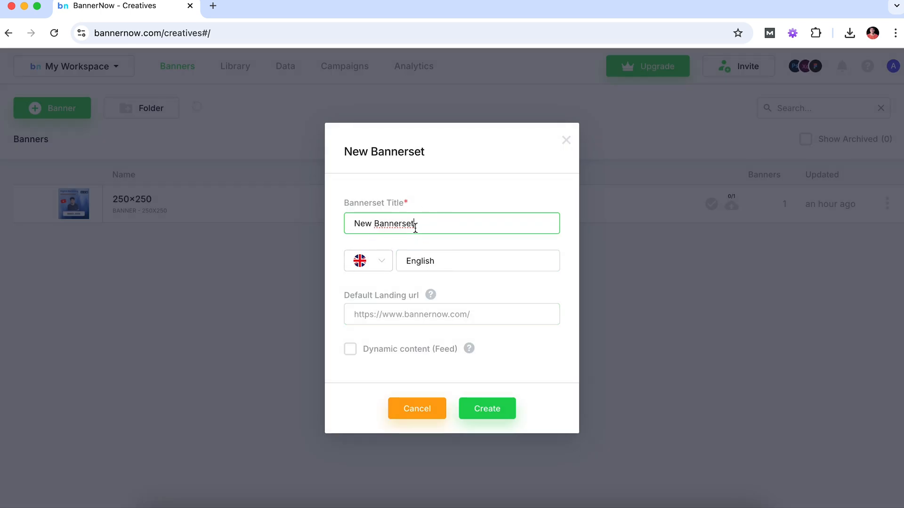
pyautogui.moveTo(421, 224); pyautogui.dragTo(351, 223)
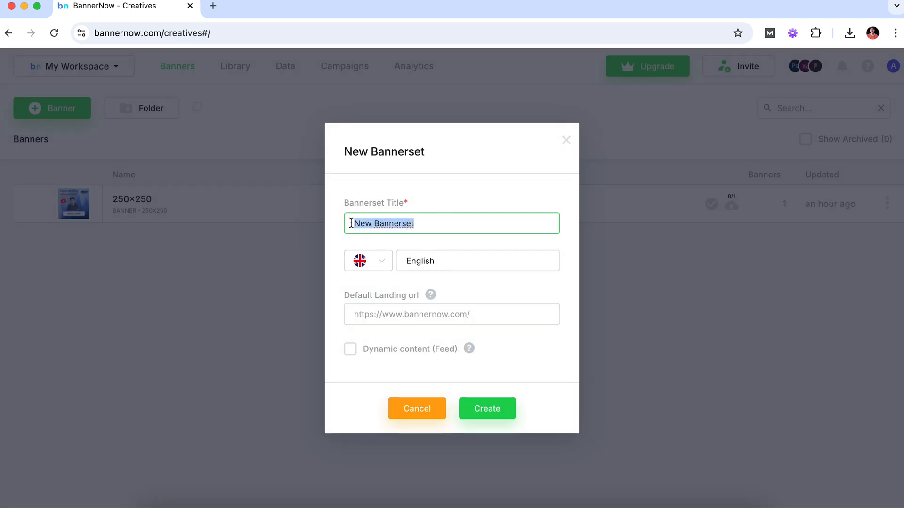
pyautogui.write('Demo B')
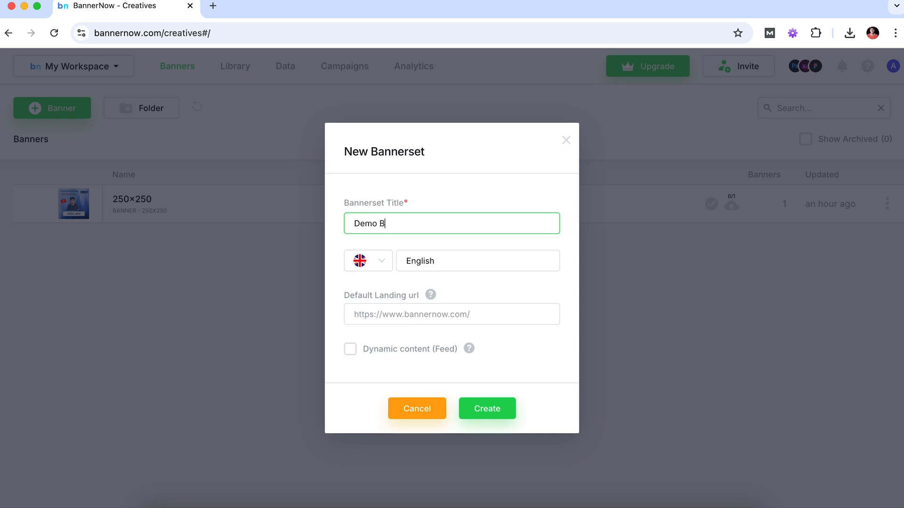
pyautogui.write('anner Set')
# Enter the personal website as default landing URL, enable dynamic content from Demo Product Feed, and create the bannerset
pyautogui.click(412, 315)
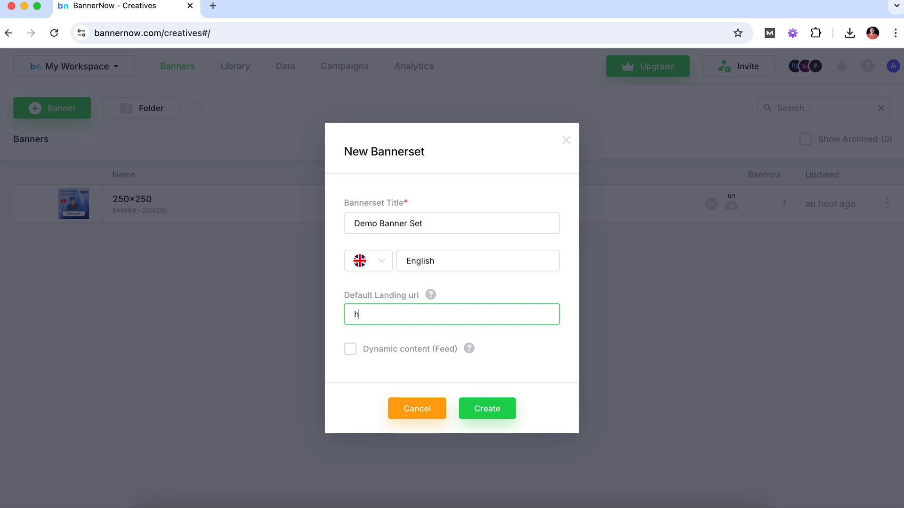
pyautogui.write('https://amittiwaripw.in/')
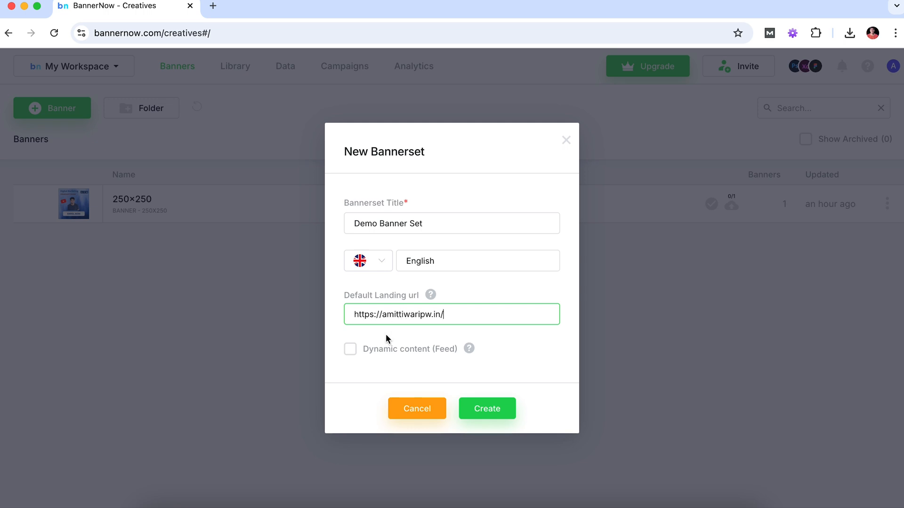
pyautogui.click(349, 351)
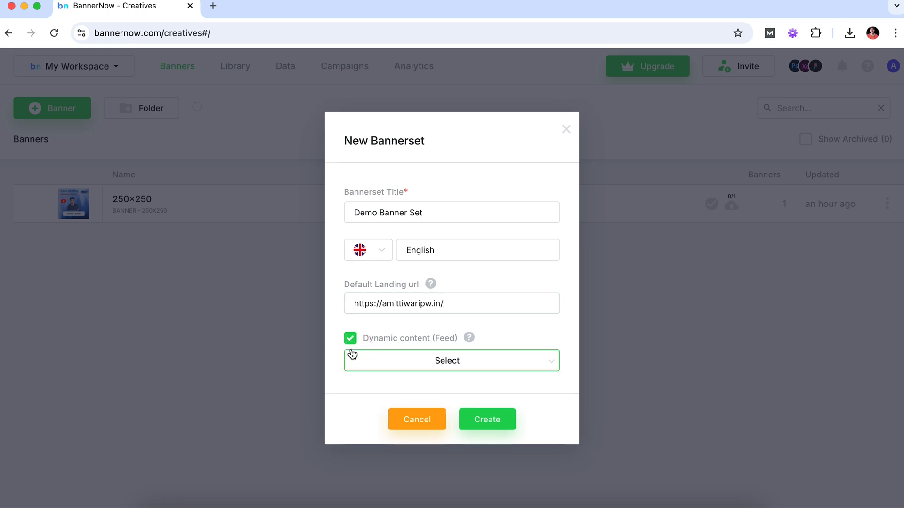
pyautogui.click(394, 369)
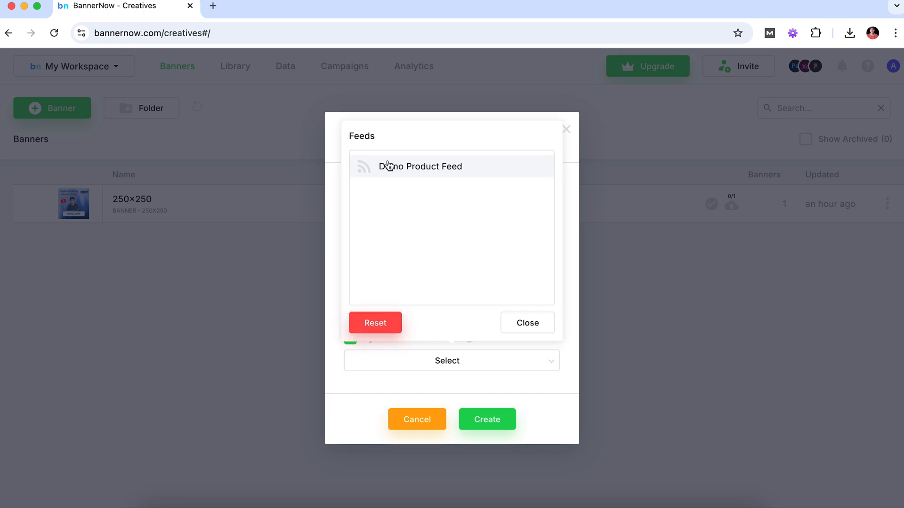
pyautogui.click(422, 168)
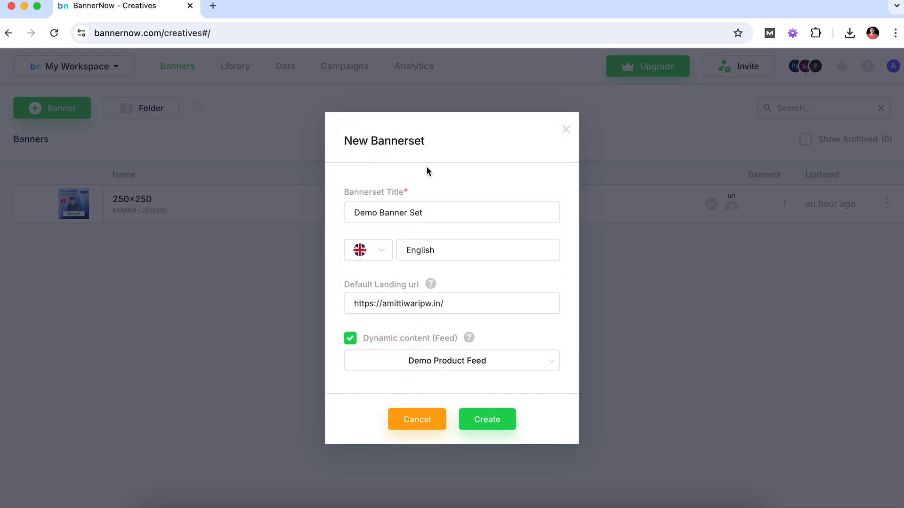
pyautogui.click(487, 421)
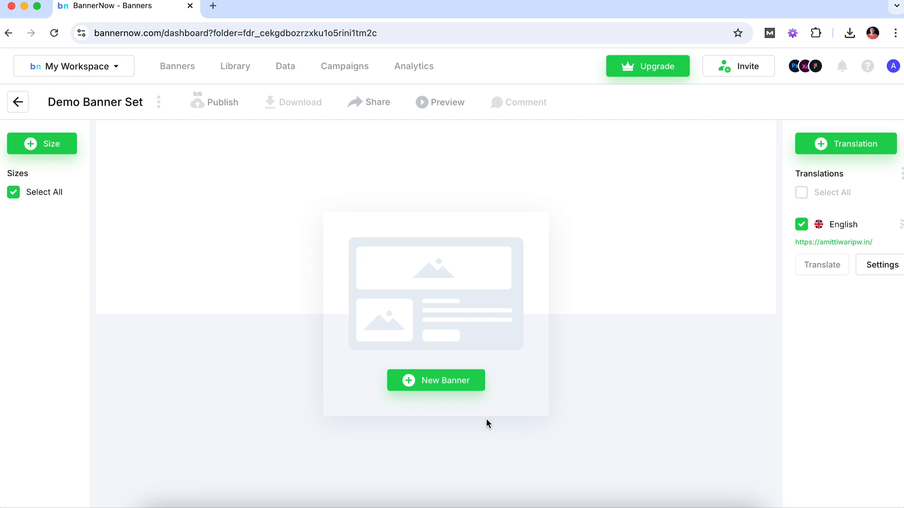
# Begin a new banner in the set from the template gallery and list the vertical 300×600 templates
pyautogui.click(437, 384)
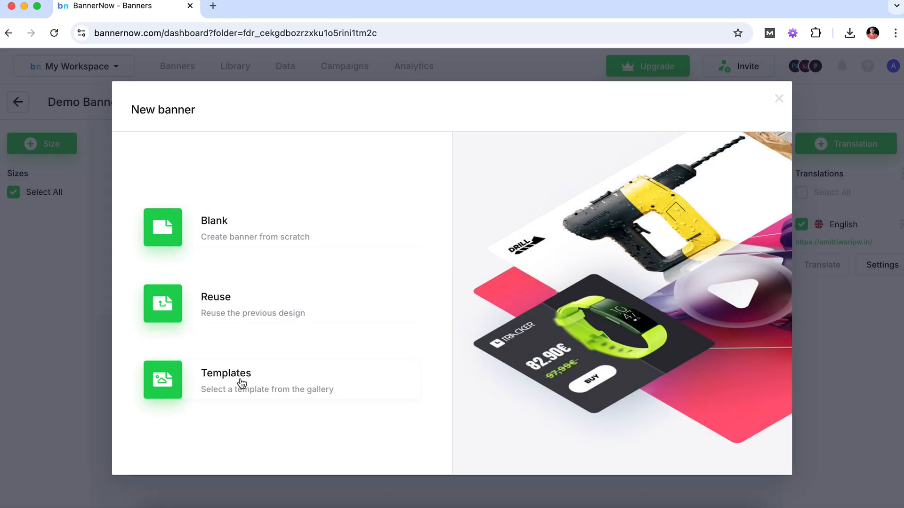
pyautogui.click(227, 387)
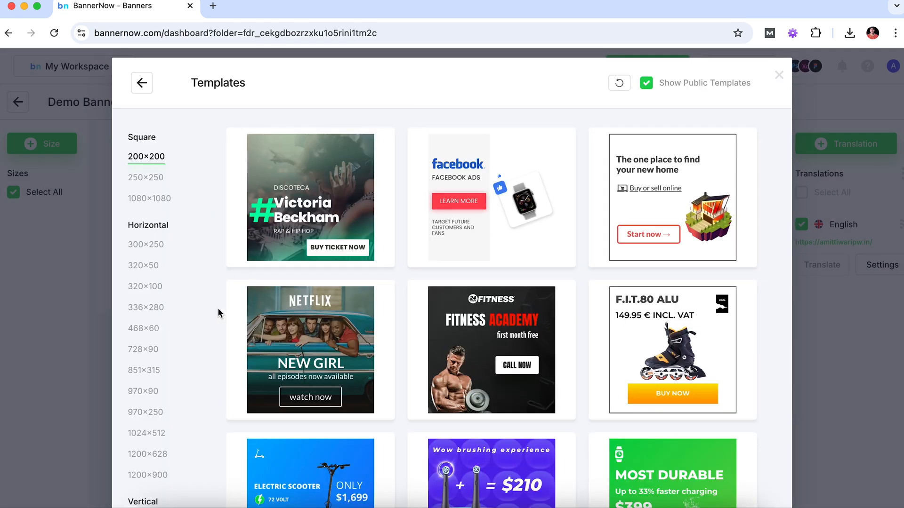
pyautogui.scroll(-4, 217, 335)
pyautogui.scroll(-3, 217, 331)
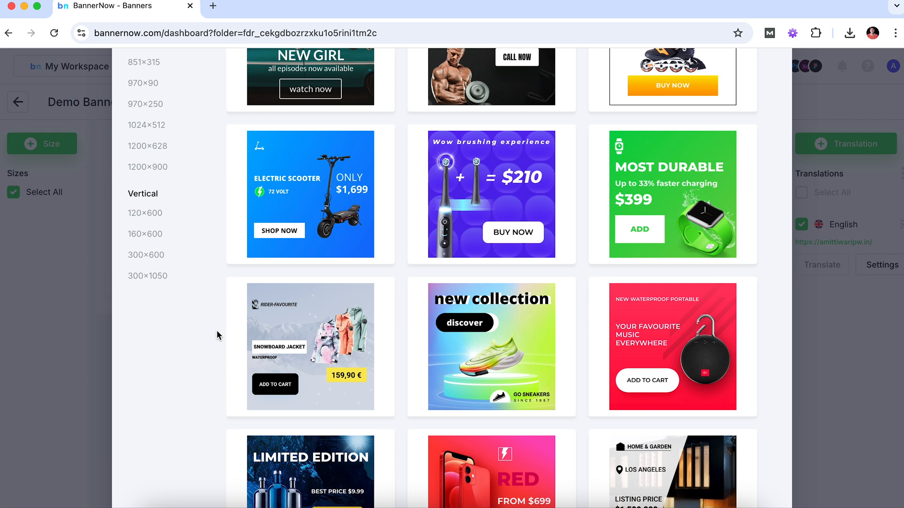
pyautogui.click(146, 254)
# Use the Fitness Academy template for the 300×600 banner and open it in the editor
pyautogui.moveTo(267, 243)
pyautogui.scroll(8, 375, 200)
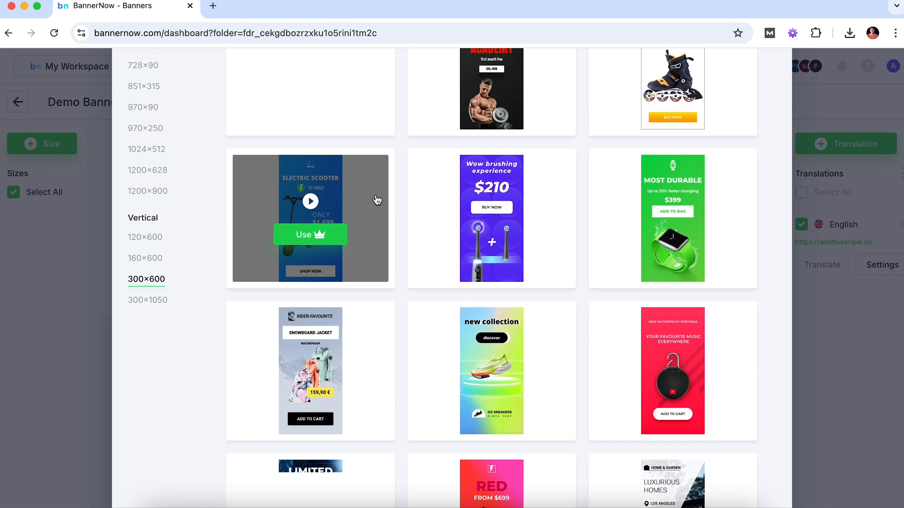
pyautogui.moveTo(377, 200)
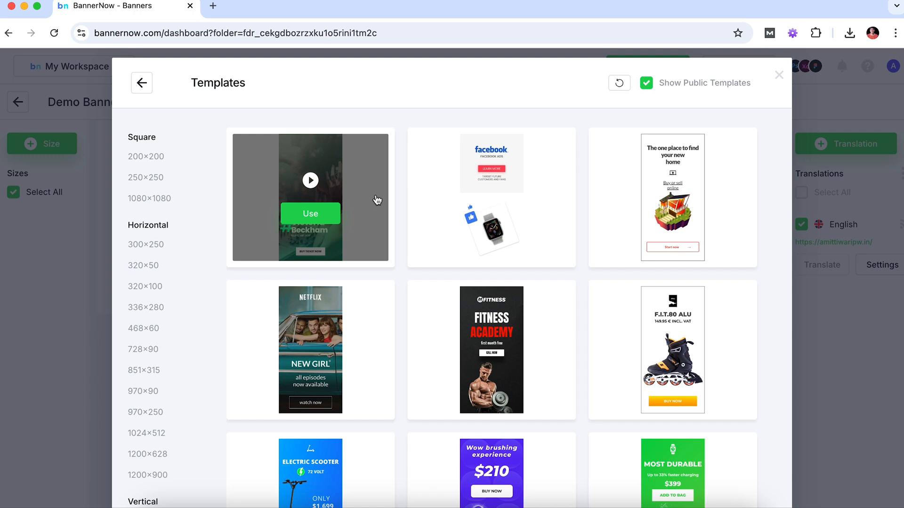
pyautogui.moveTo(366, 297)
pyautogui.moveTo(492, 366)
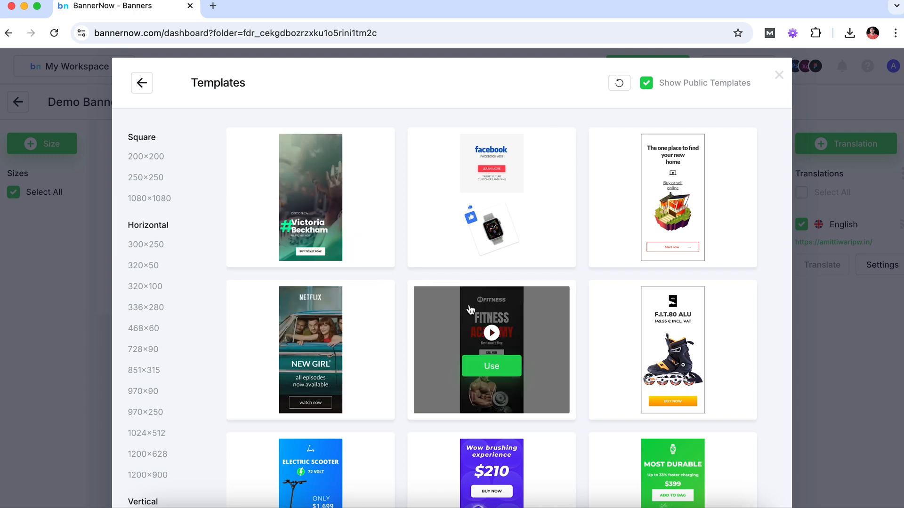
pyautogui.click(492, 366)
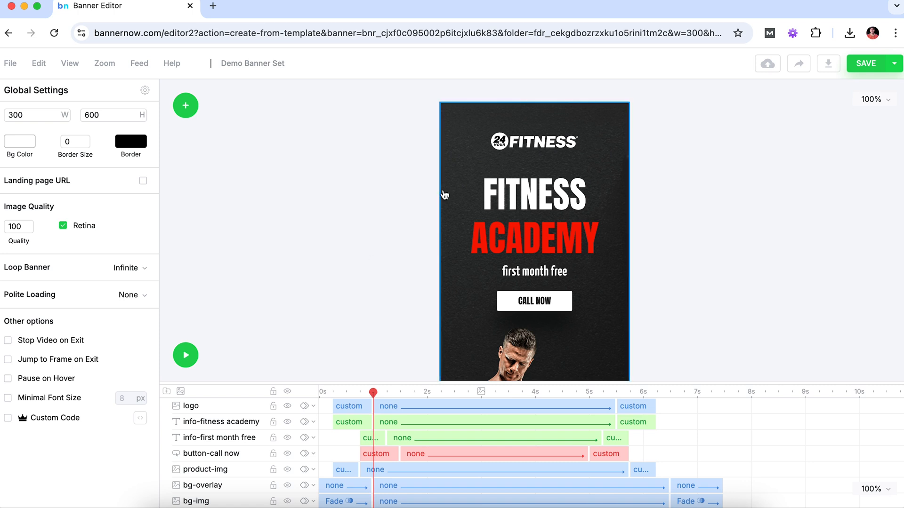
# Link the FITNESS ACADEMY heading text to the feed's title tag
pyautogui.click(549, 141)
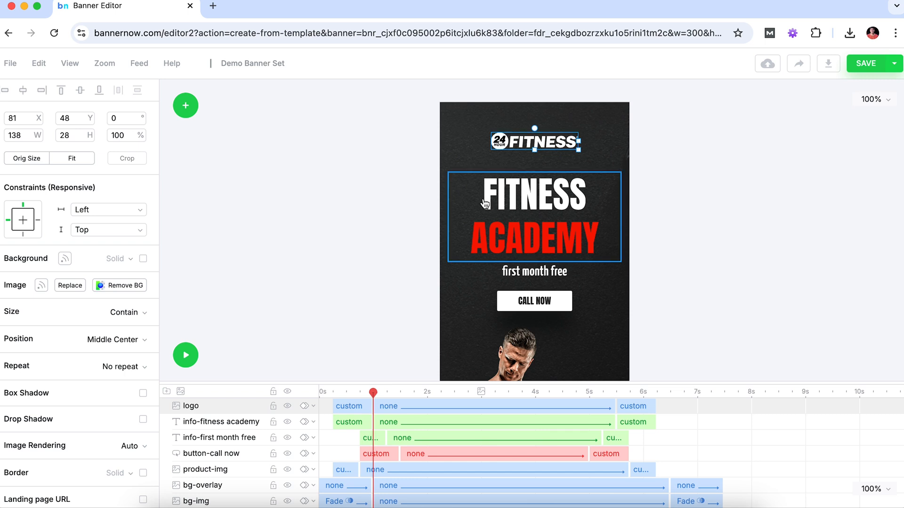
pyautogui.click(460, 211)
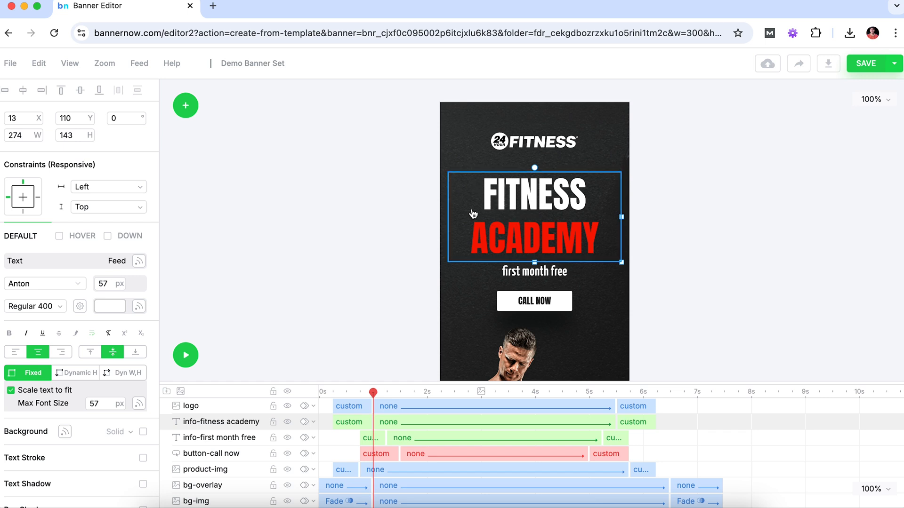
pyautogui.scroll(-2, 473, 221)
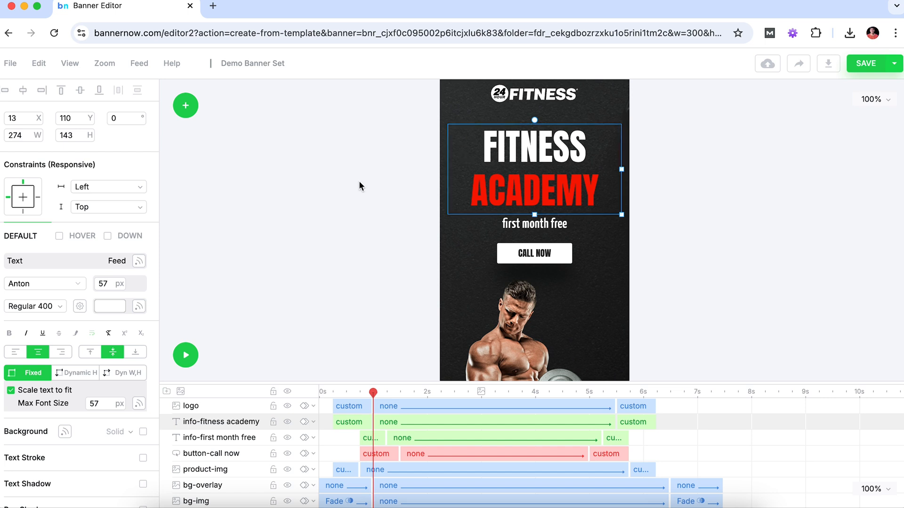
pyautogui.click(138, 262)
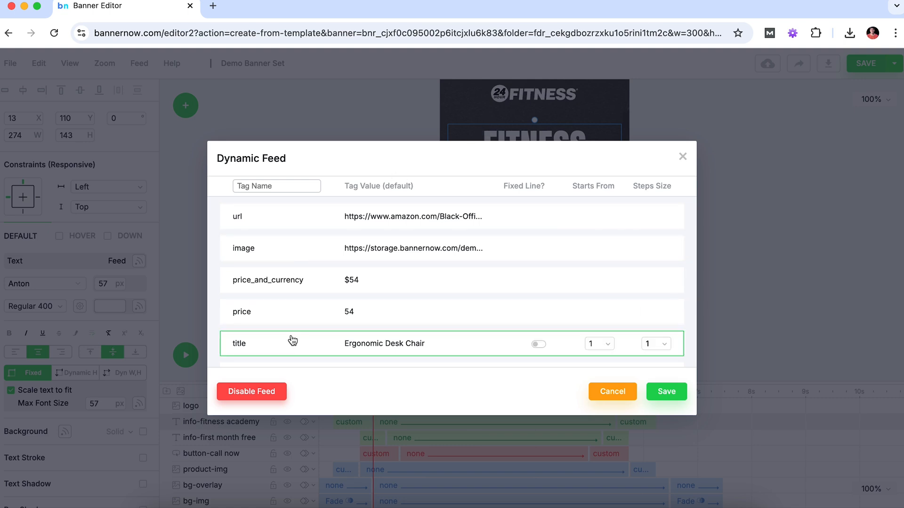
pyautogui.click(318, 338)
pyautogui.click(664, 393)
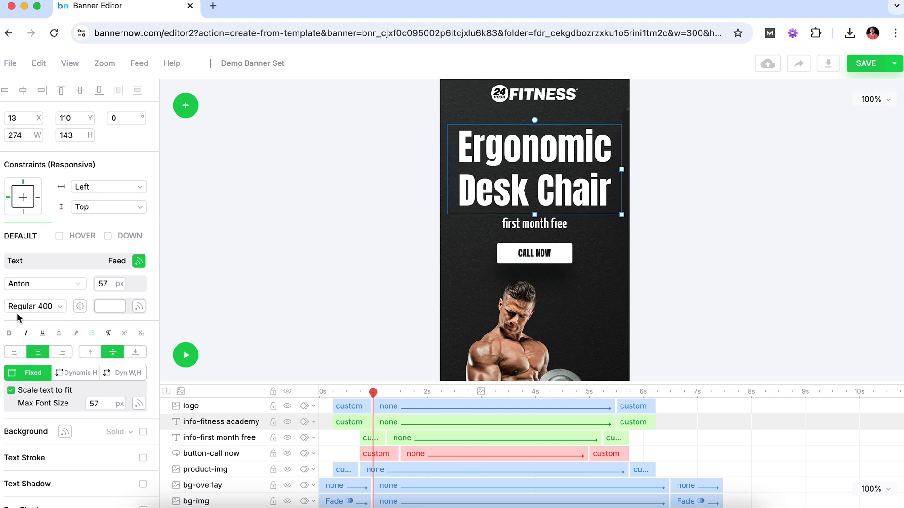
# Change the product title's font to Antonio and set its size to 45 px
pyautogui.click(70, 284)
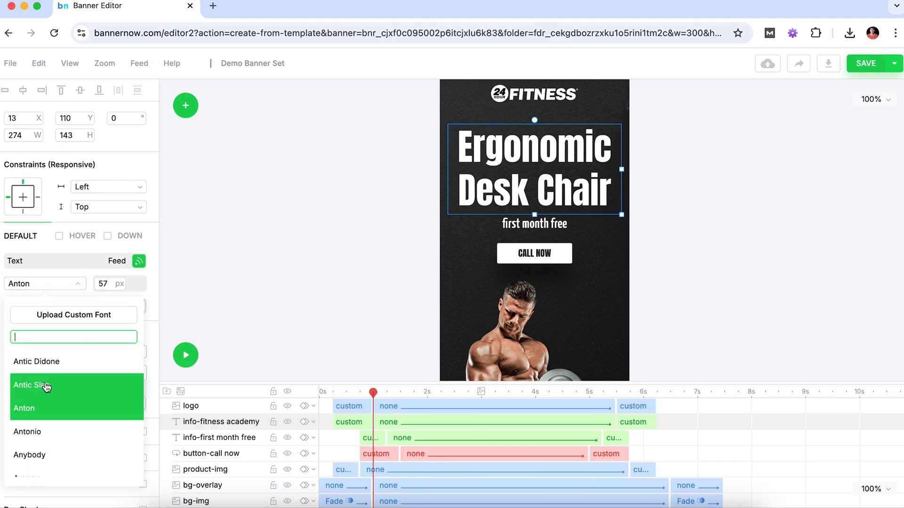
pyautogui.scroll(-1, 45, 376)
pyautogui.click(40, 396)
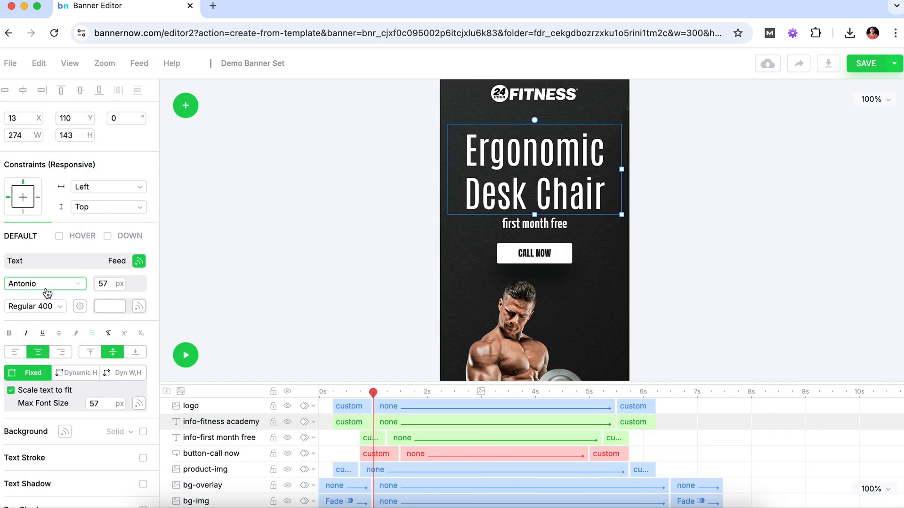
pyautogui.click(102, 282)
pyautogui.write('45')
pyautogui.press('Return')
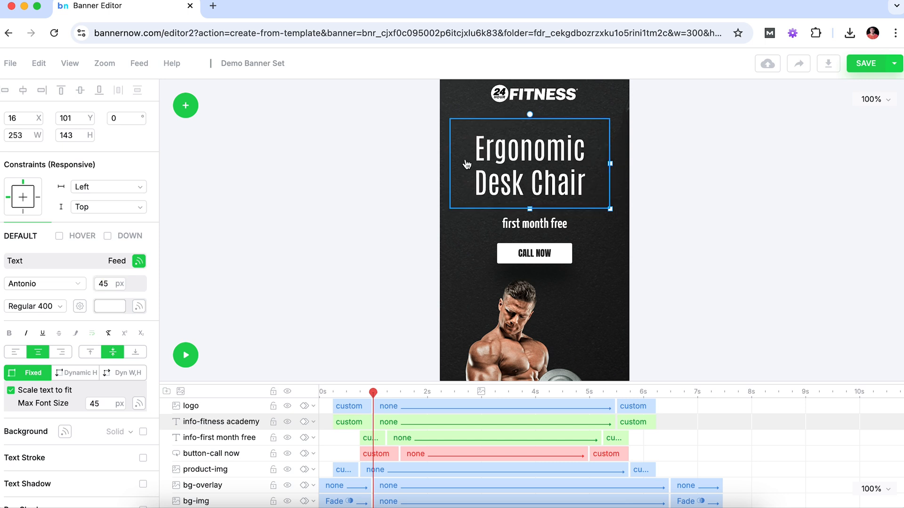
# Link the "first month free" text to the feed's price_and_currency tag
pyautogui.click(489, 225)
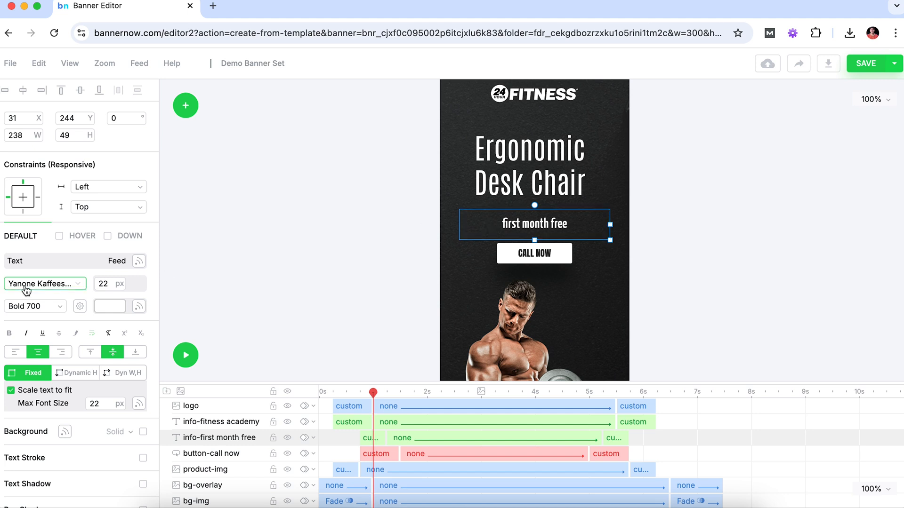
pyautogui.click(138, 264)
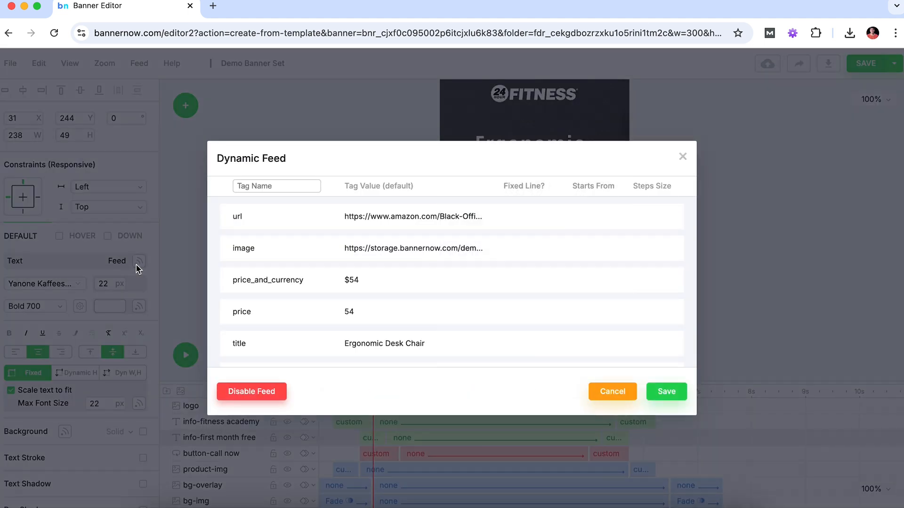
pyautogui.click(429, 284)
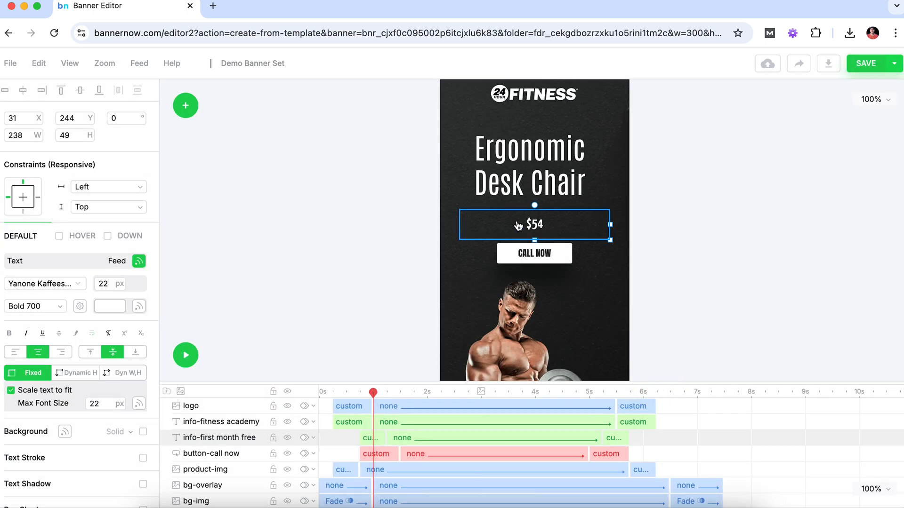
# Format the price text in the Sura font at 40 px with a pure red colour
pyautogui.moveTo(107, 284); pyautogui.dragTo(89, 284)
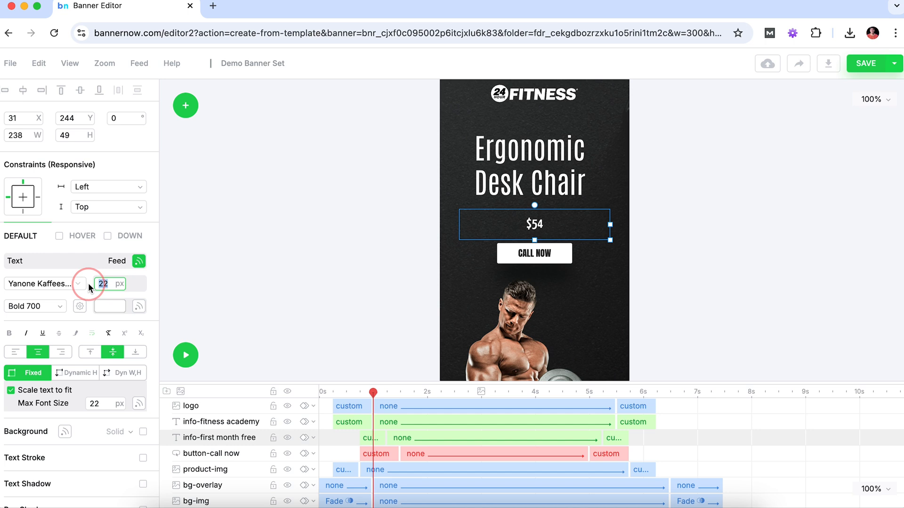
pyautogui.write('40')
pyautogui.press('Return')
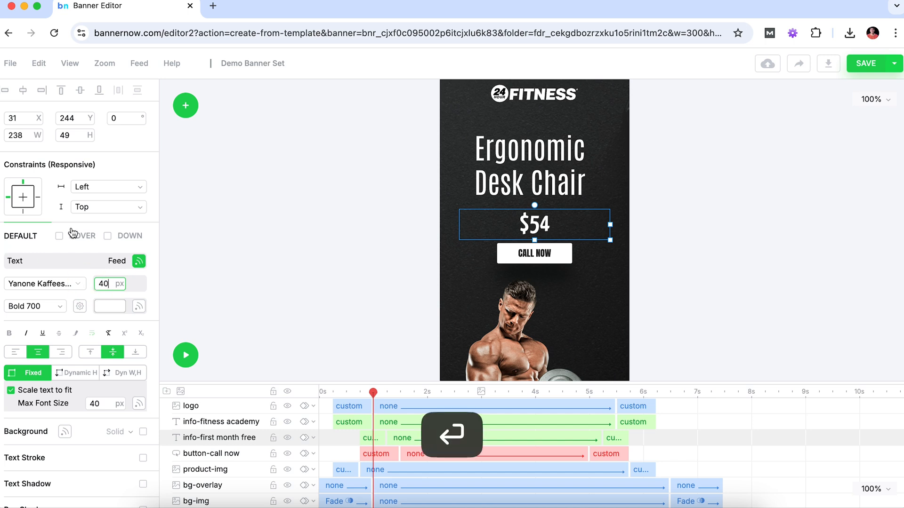
pyautogui.click(110, 306)
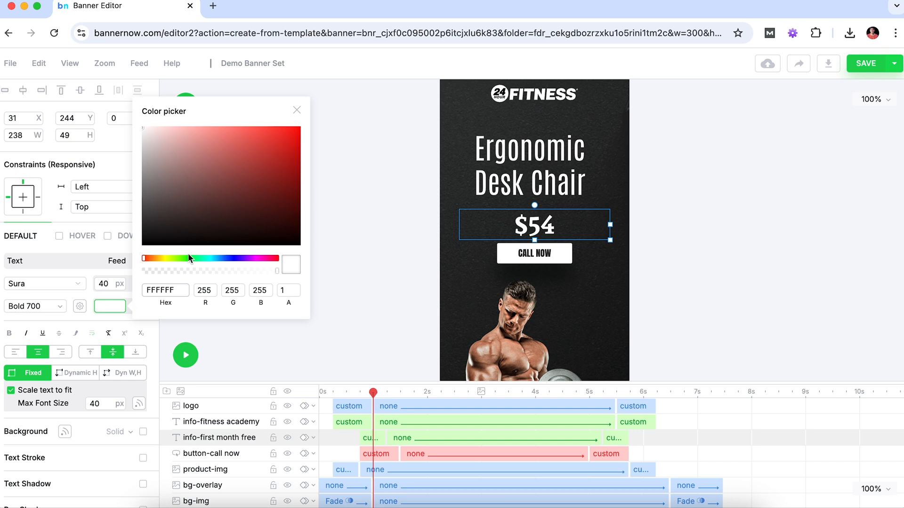
pyautogui.moveTo(255, 188); pyautogui.dragTo(300, 128)
# Move the product title slightly up and shift the price text up to about Y 236
pyautogui.click(470, 142)
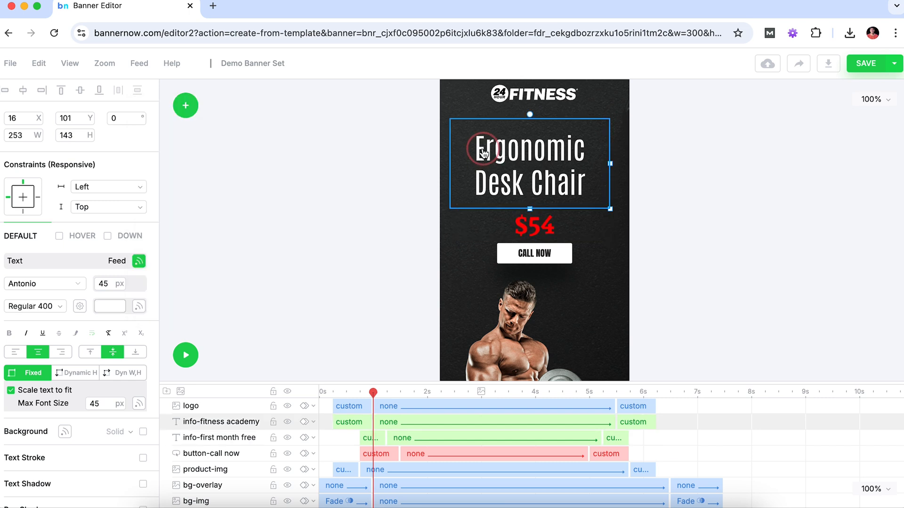
pyautogui.click(483, 222)
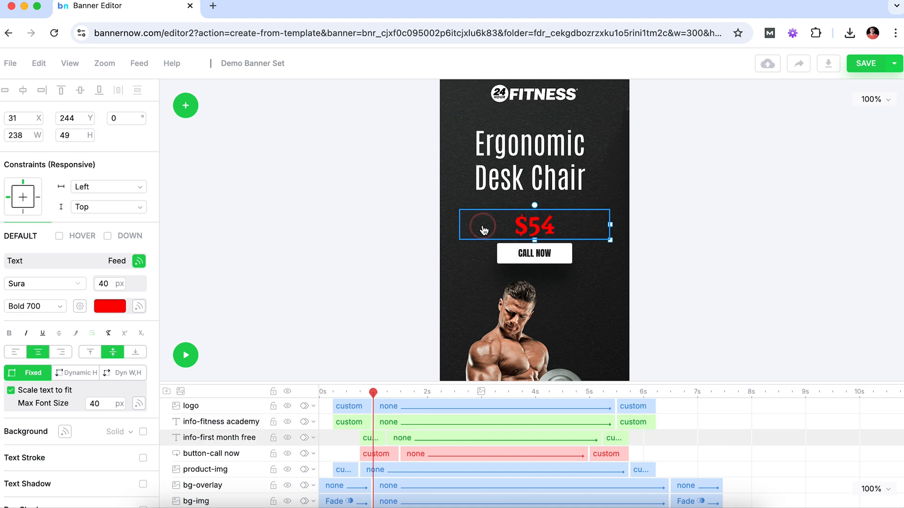
pyautogui.moveTo(482, 222); pyautogui.dragTo(483, 218)
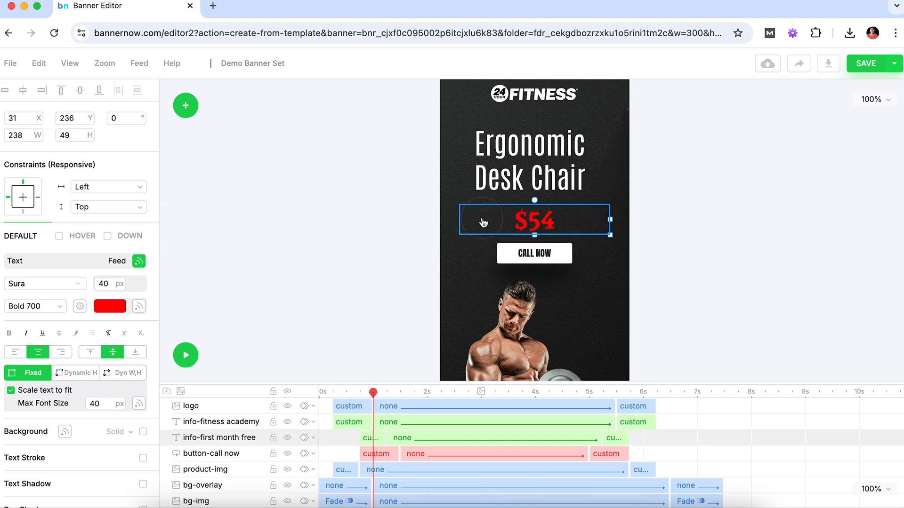
# Delete the 24 Hour Fitness logo and shift the title and price further up, placing the price at about Y 227
pyautogui.click(513, 85)
pyautogui.press('Delete')
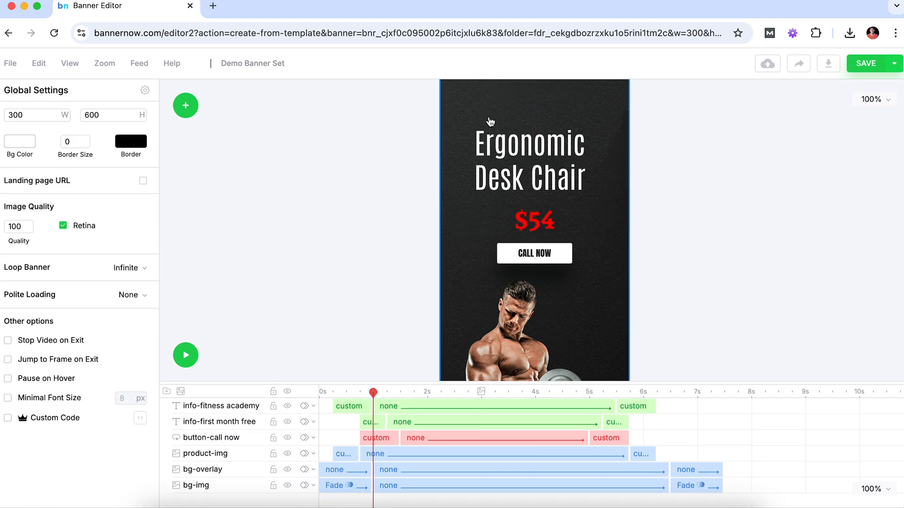
pyautogui.click(500, 193)
pyautogui.moveTo(492, 160); pyautogui.dragTo(492, 155)
pyautogui.click(485, 220)
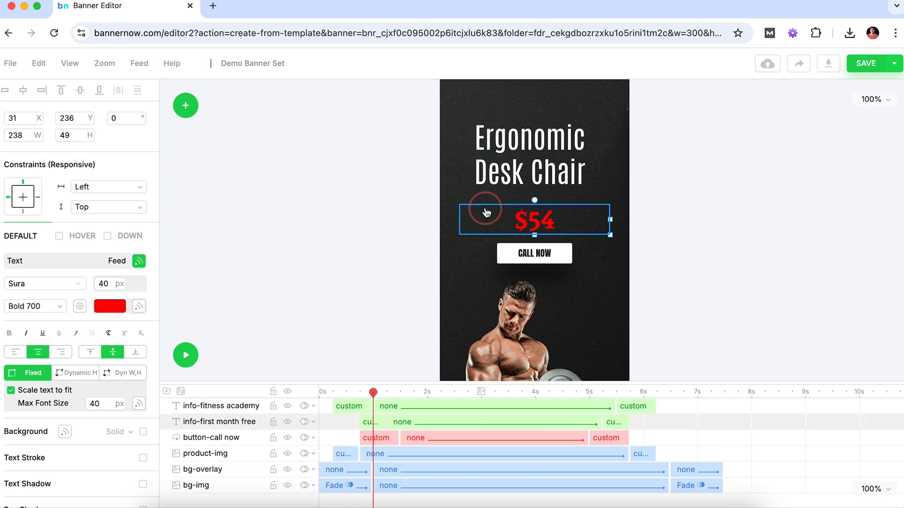
pyautogui.moveTo(483, 220); pyautogui.dragTo(474, 216)
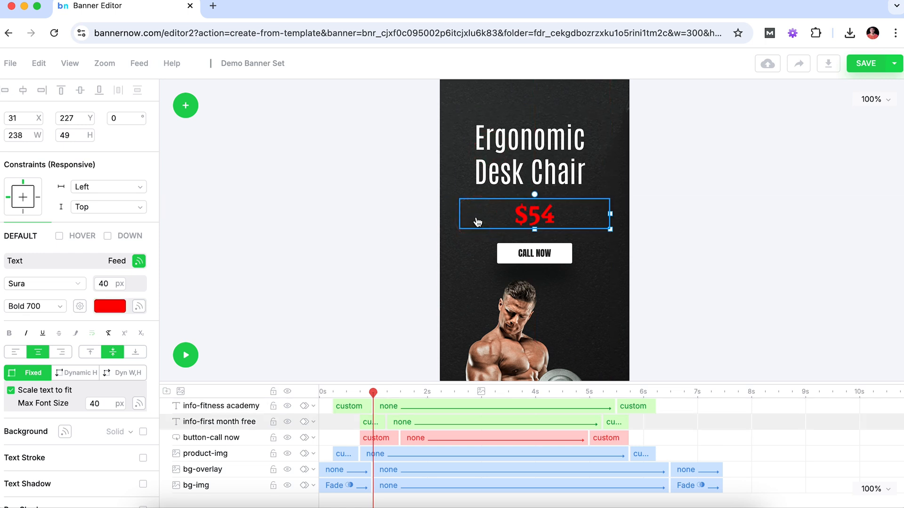
# Insert the AIM logo image and scale it to about 112 × 40, placing it centred above the product title
pyautogui.click(471, 253)
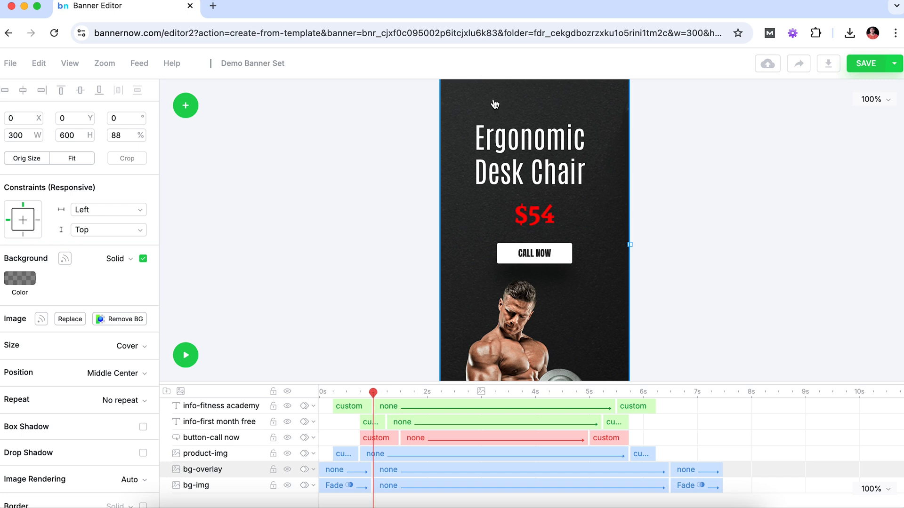
pyautogui.click(189, 106)
pyautogui.click(204, 173)
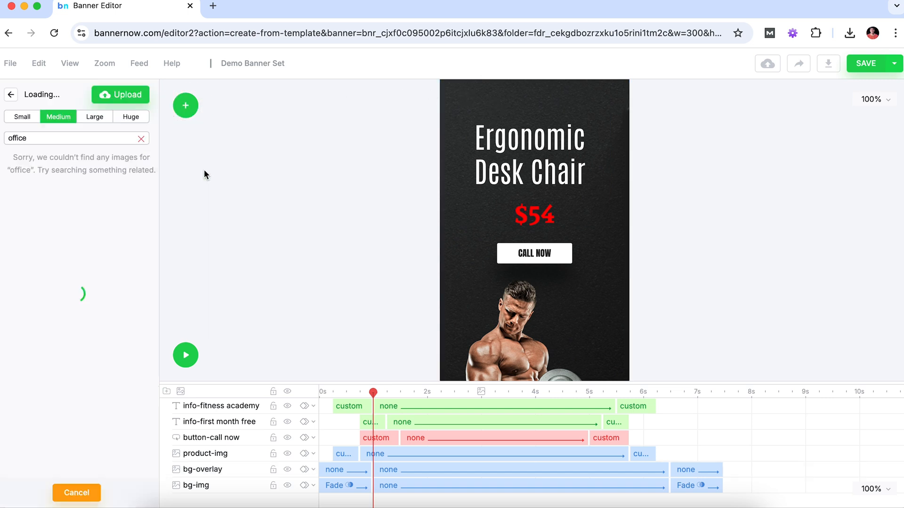
pyautogui.click(18, 165)
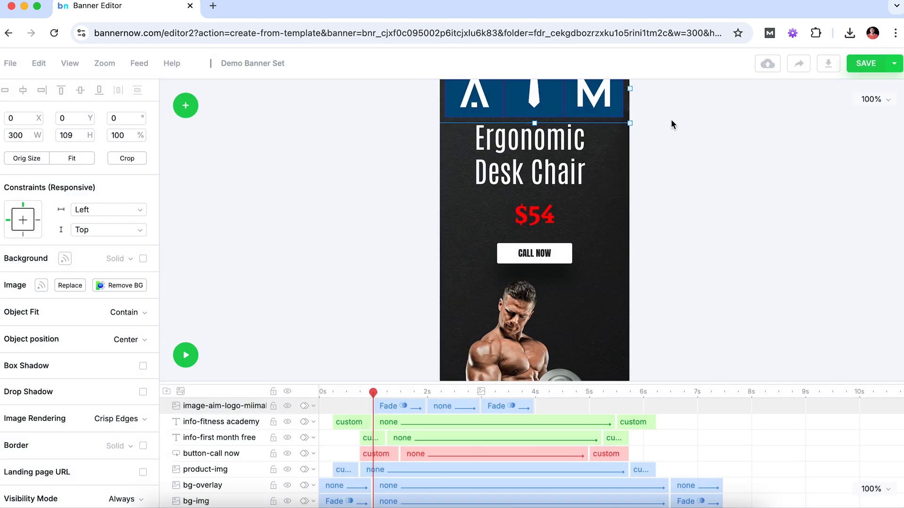
pyautogui.moveTo(629, 123); pyautogui.dragTo(551, 103)
pyautogui.moveTo(515, 94); pyautogui.dragTo(529, 104)
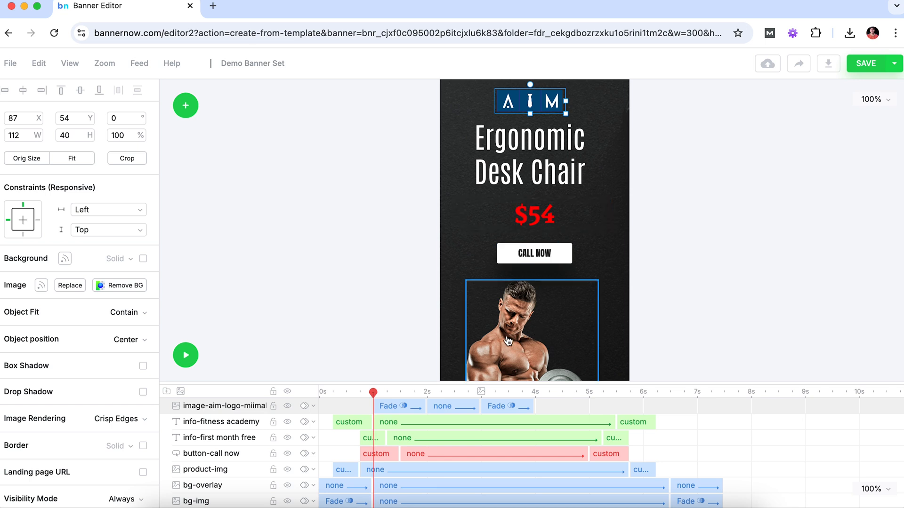
# Replace the CALL NOW button's text with BUY NOW and nudge the button down to about Y 300
pyautogui.click(510, 253)
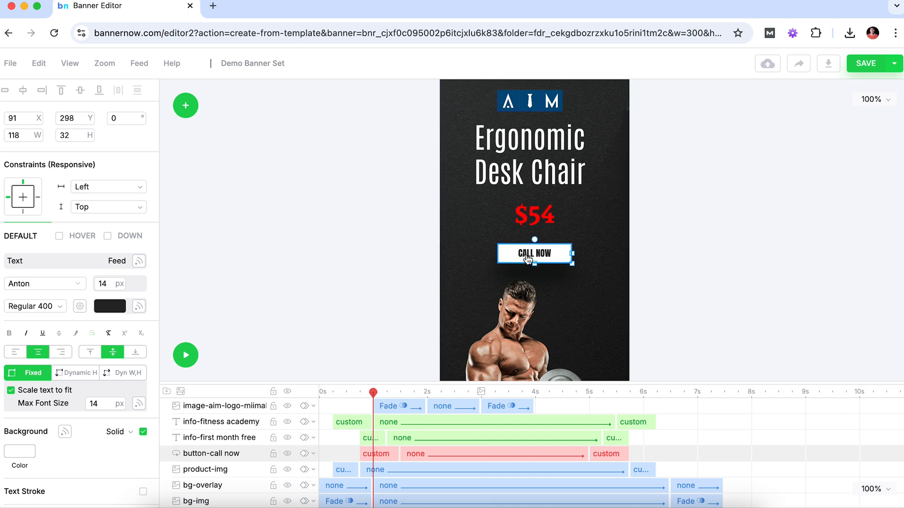
pyautogui.moveTo(517, 258); pyautogui.dragTo(518, 258)
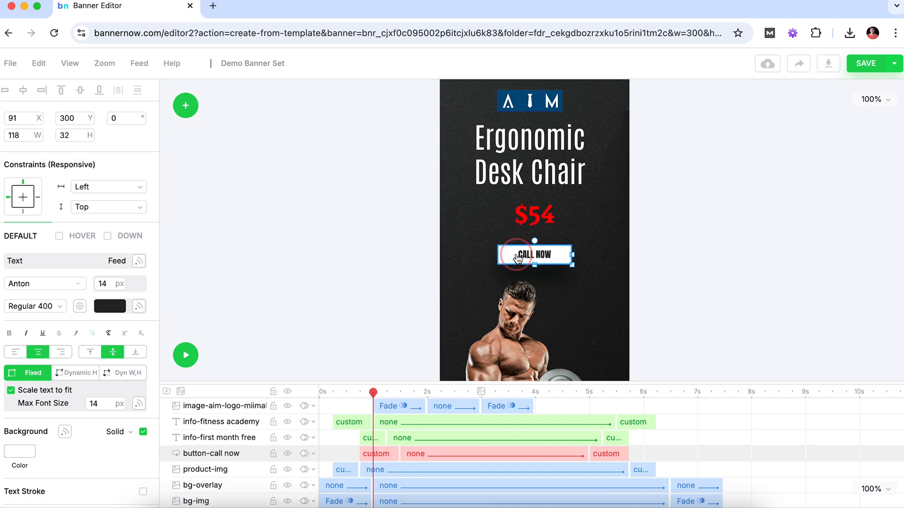
pyautogui.doubleClick(518, 259)
pyautogui.write('BUY NOW')
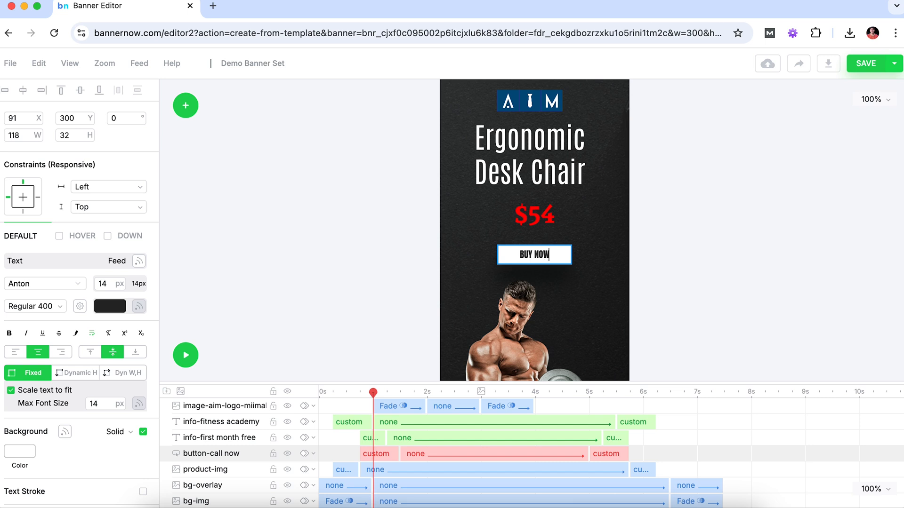
pyautogui.click(387, 182)
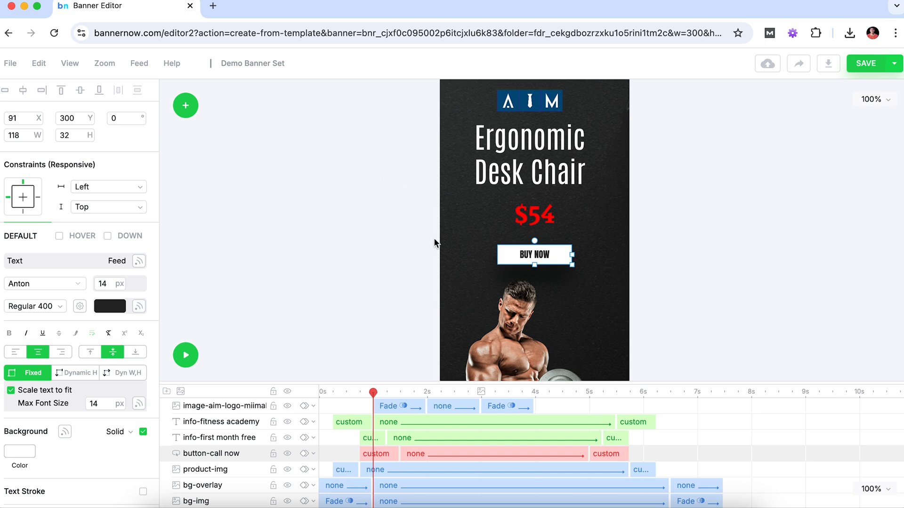
# Enlarge the BUY NOW button to about 157 × 42 and set its font size to 24 px
pyautogui.moveTo(518, 261); pyautogui.dragTo(582, 264)
pyautogui.press('Return')
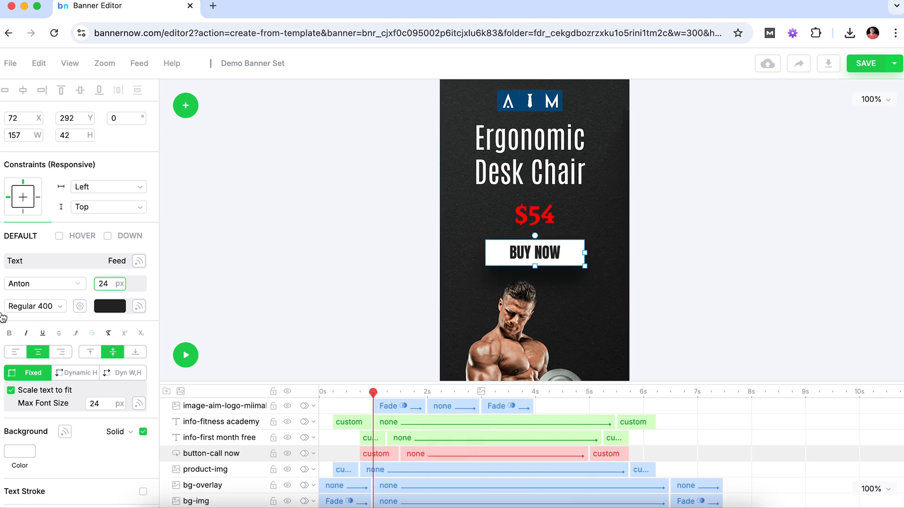
# Enable a landing page URL for the BUY NOW button and link it to the feed's url tag
pyautogui.scroll(-5, 13, 324)
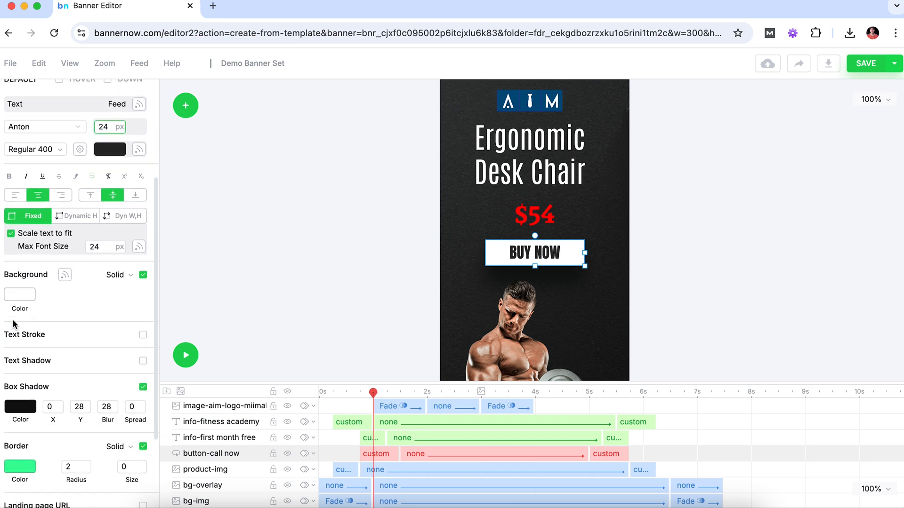
pyautogui.scroll(-2, 14, 325)
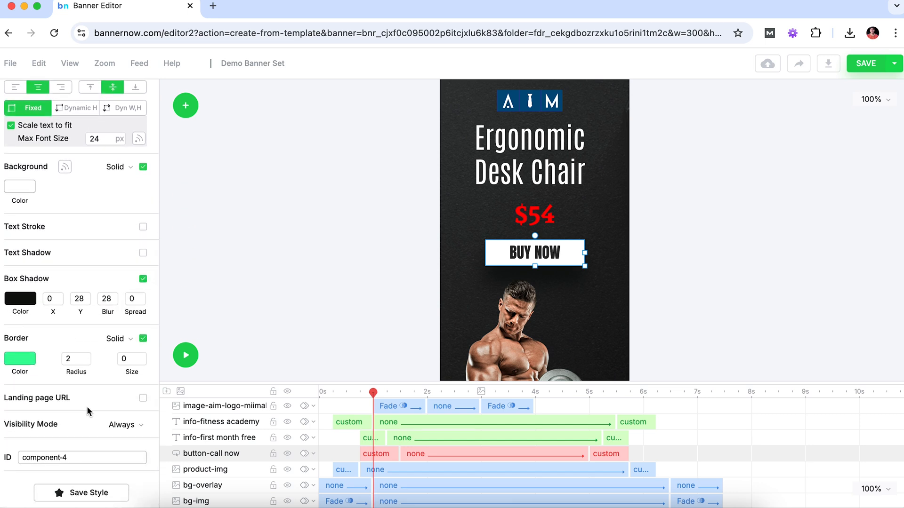
pyautogui.click(143, 399)
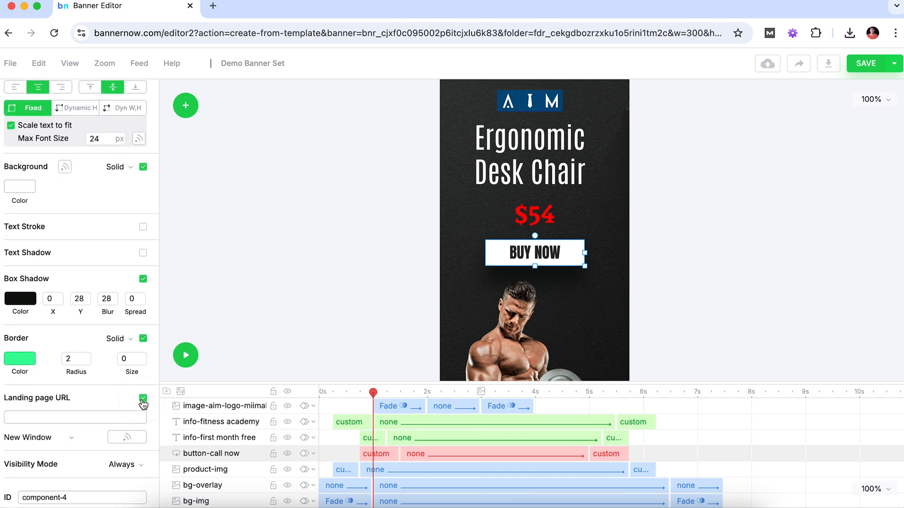
pyautogui.click(125, 440)
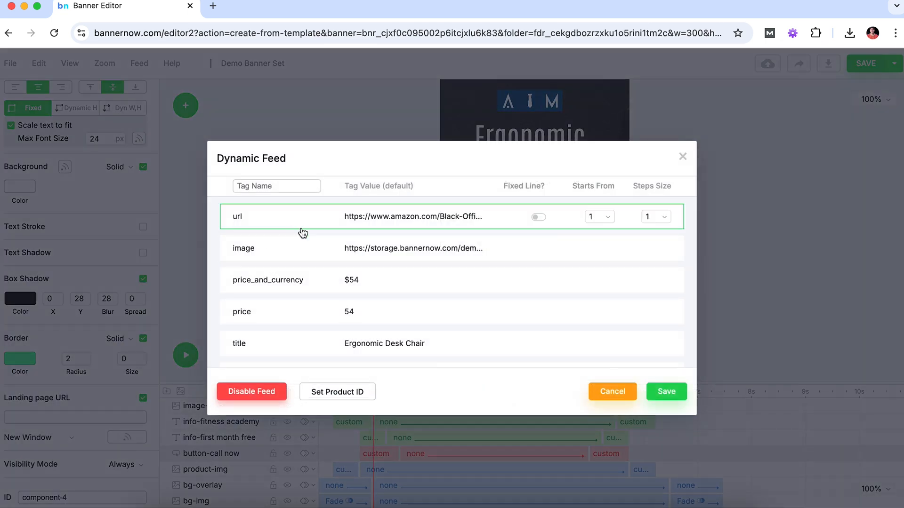
pyautogui.click(314, 217)
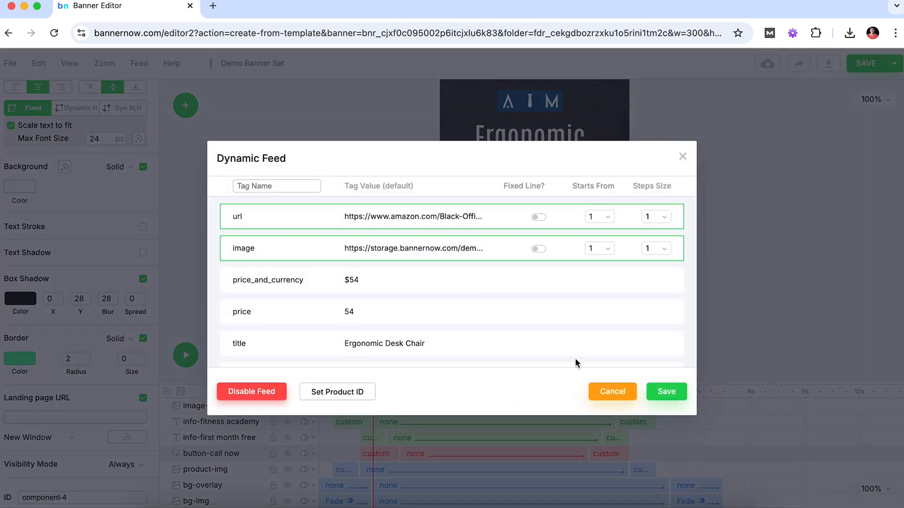
pyautogui.click(670, 399)
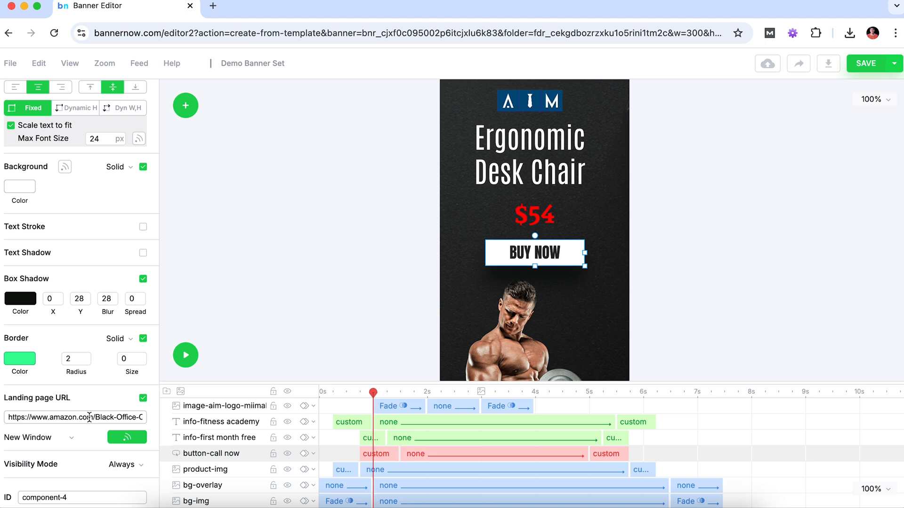
# Link the product image below the BUY NOW button to the feed's image tag
pyautogui.scroll(-5, 406, 289)
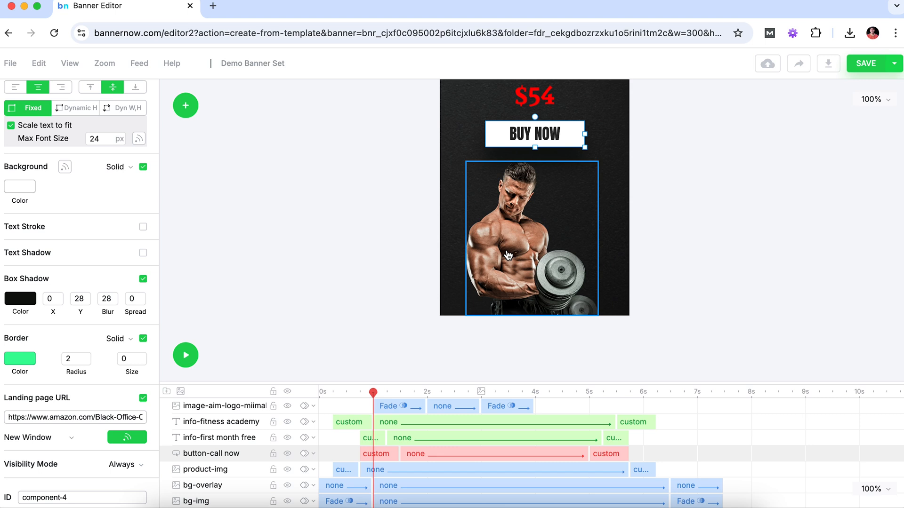
pyautogui.click(508, 255)
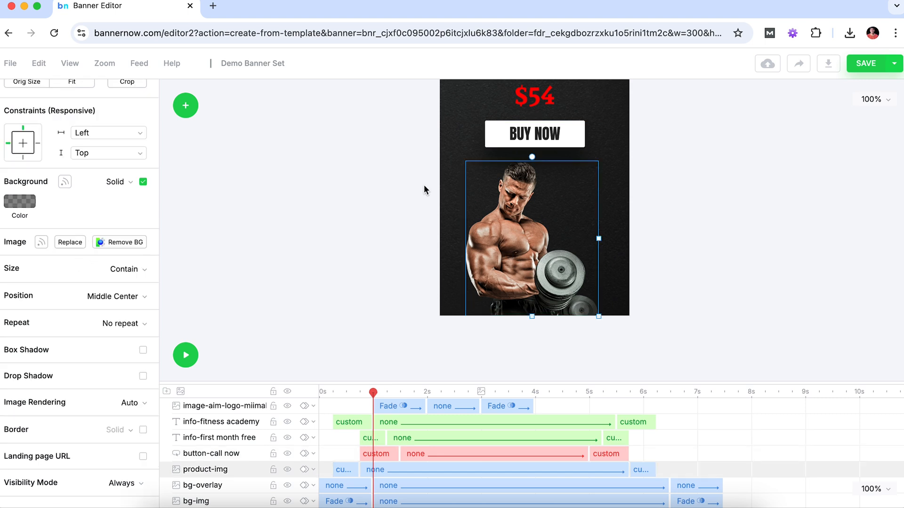
pyautogui.click(41, 242)
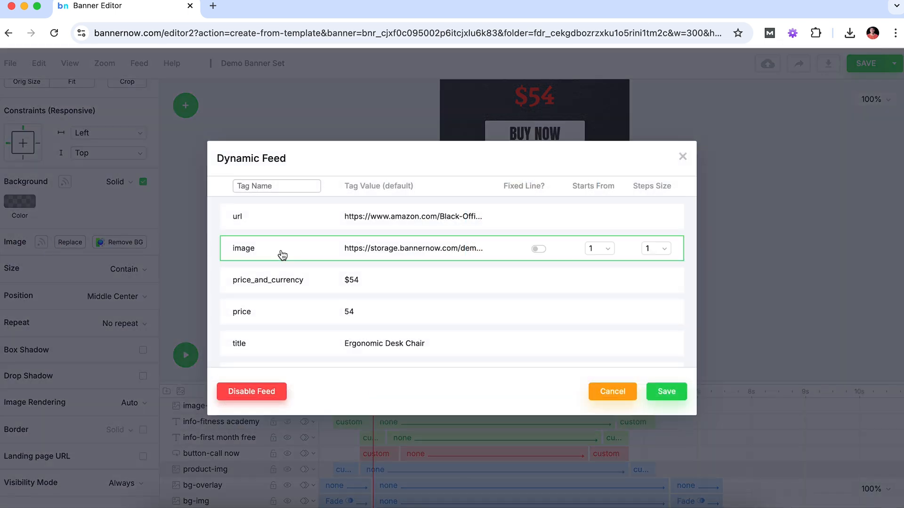
pyautogui.click(313, 254)
pyautogui.click(676, 397)
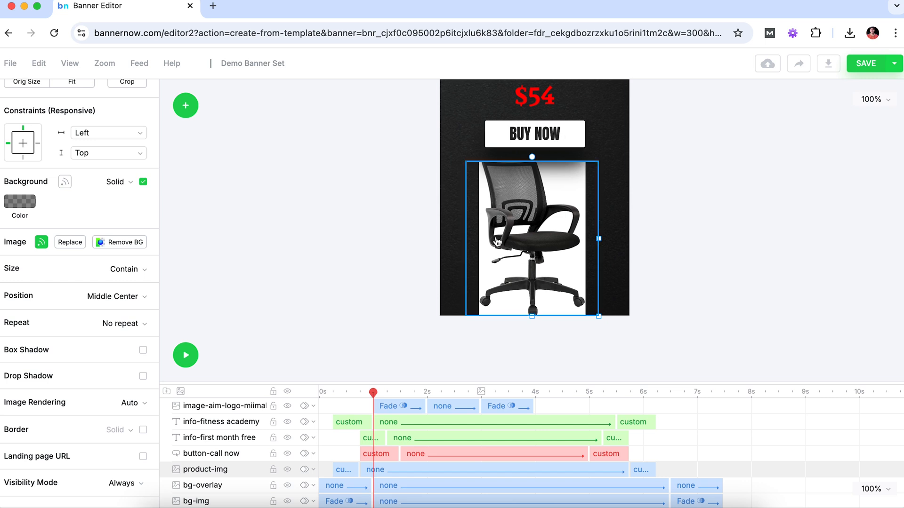
pyautogui.click(370, 201)
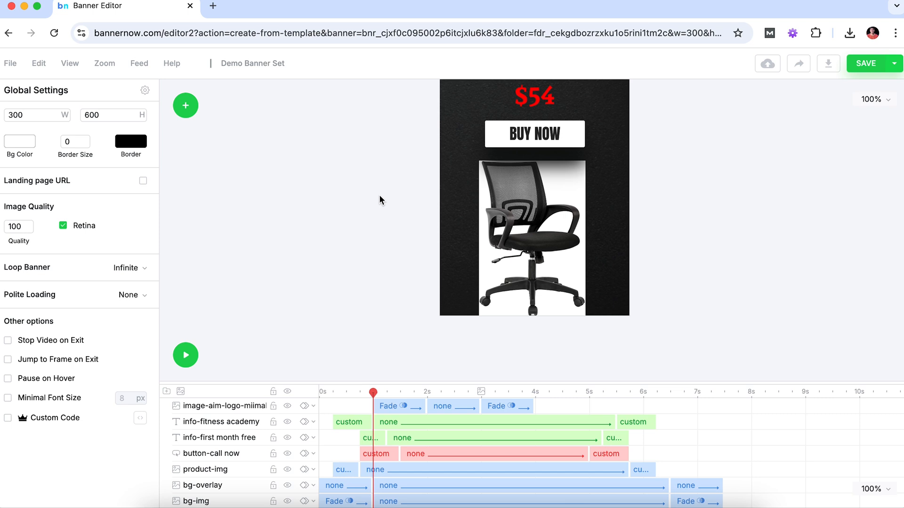
# Try hiding the bg-img and bg-overlay layers to view the banner without its dark background
pyautogui.scroll(2, 380, 194)
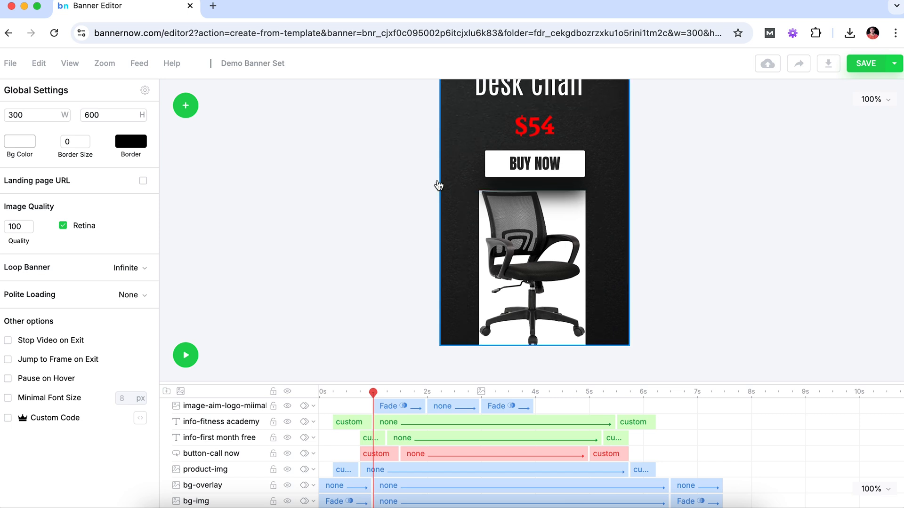
pyautogui.scroll(6, 414, 171)
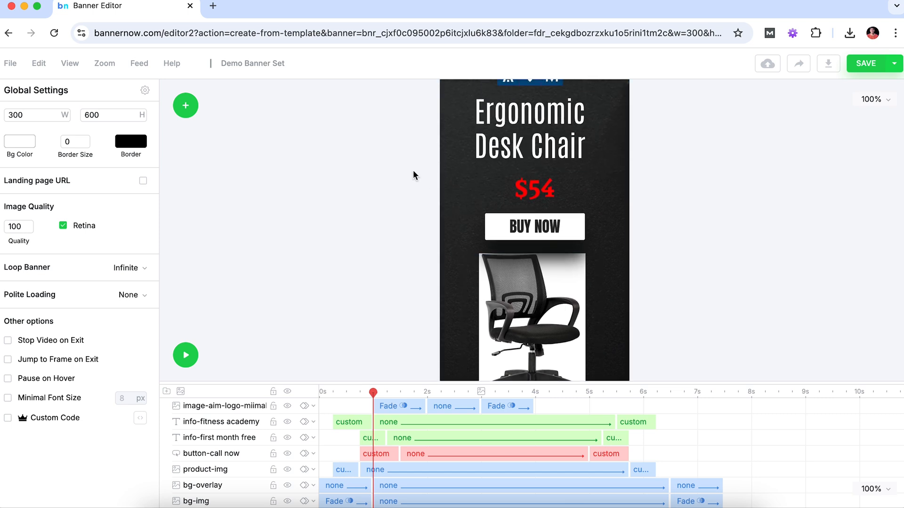
pyautogui.click(458, 113)
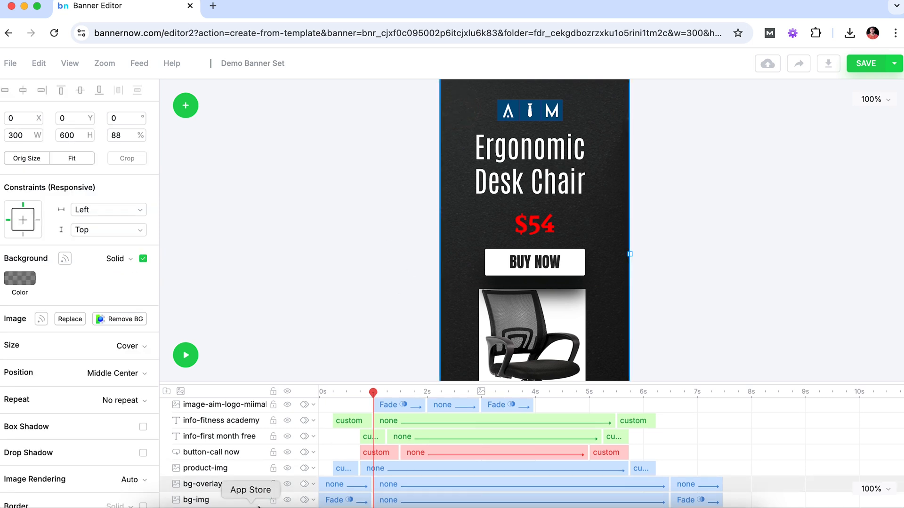
pyautogui.click(288, 501)
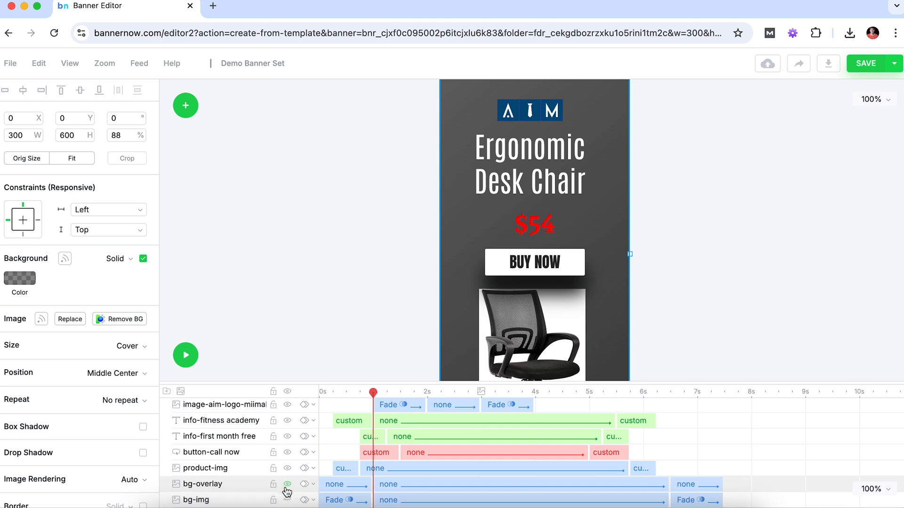
pyautogui.click(287, 485)
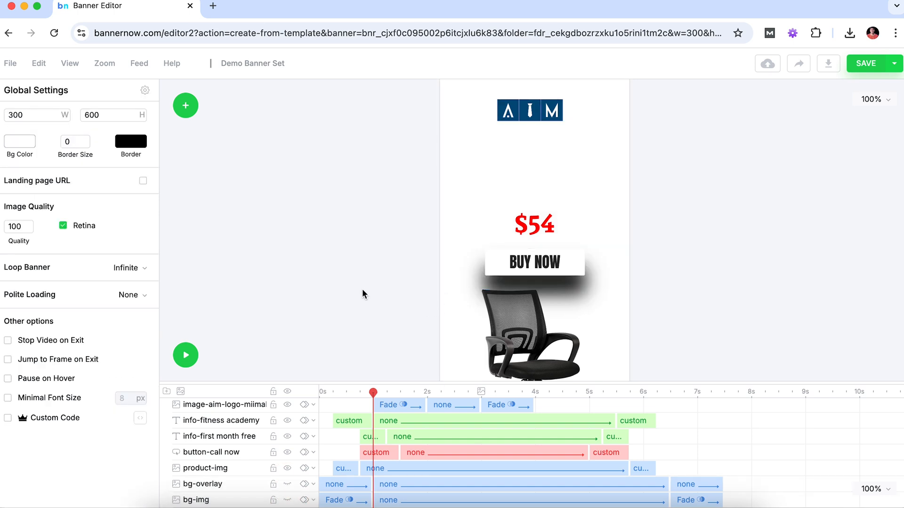
pyautogui.scroll(-1, 362, 295)
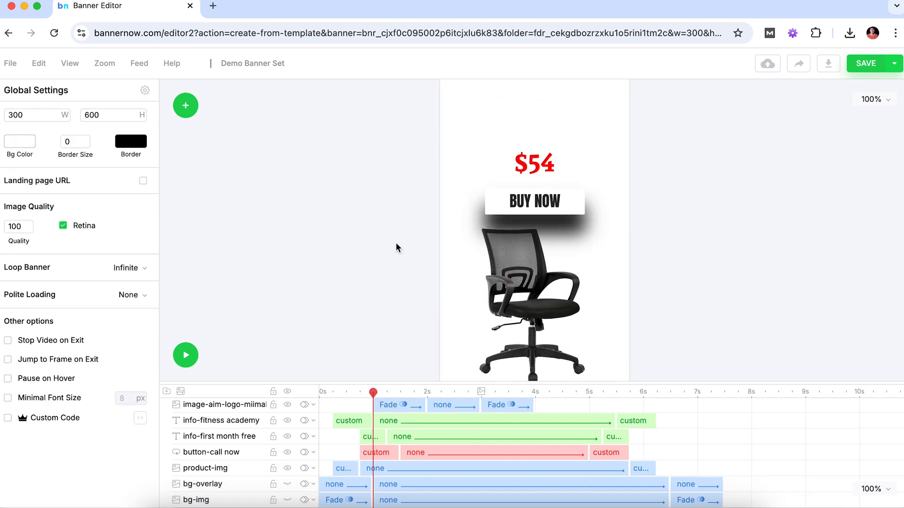
pyautogui.scroll(1, 397, 248)
pyautogui.scroll(2, 427, 160)
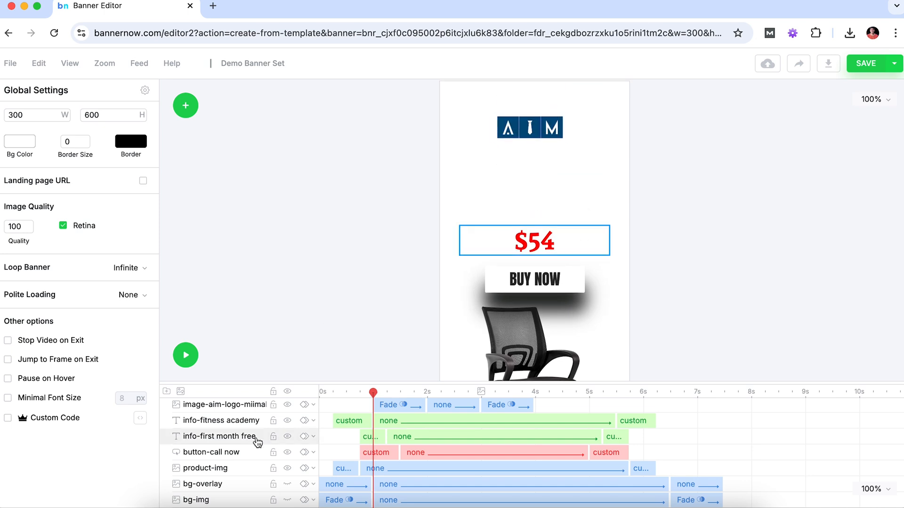
# Show the bg-img and bg-overlay layers again, toggling the overlay to compare the background with and without it
pyautogui.click(286, 499)
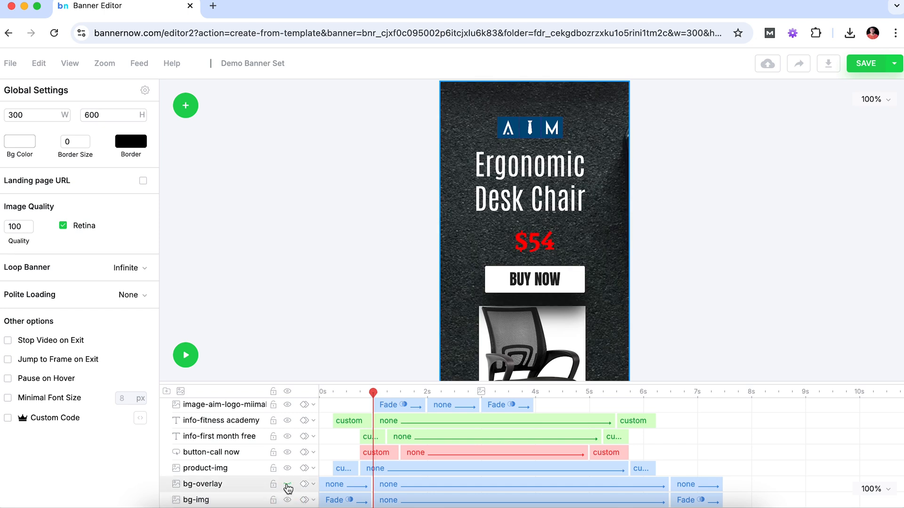
pyautogui.click(287, 485)
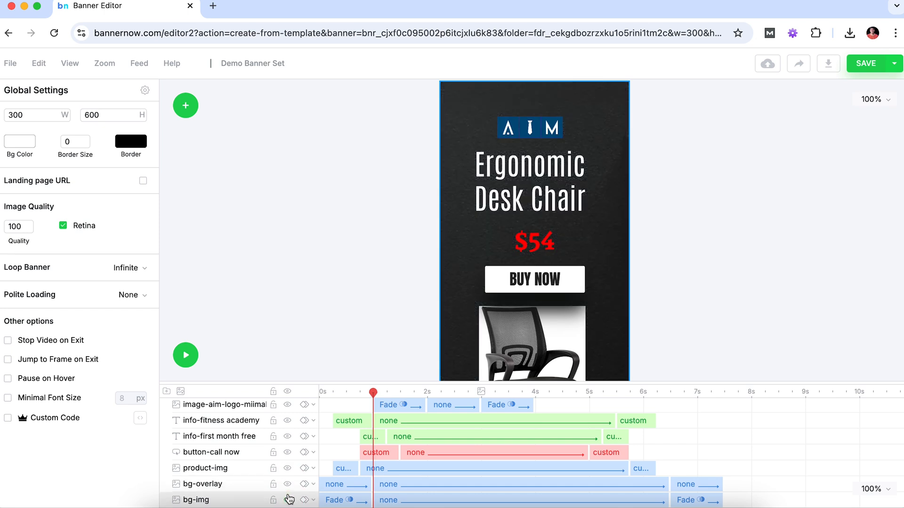
pyautogui.click(289, 485)
pyautogui.click(291, 484)
pyautogui.click(291, 484)
pyautogui.click(290, 484)
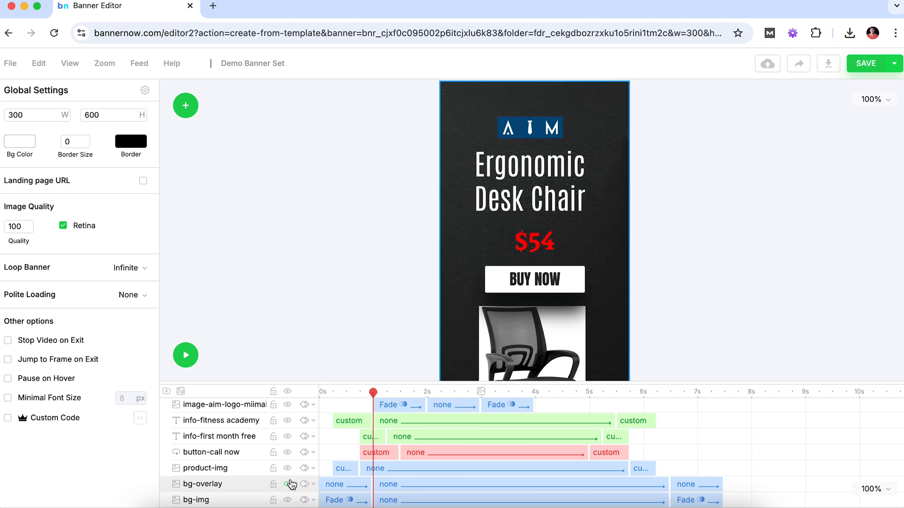
# Extend the AIM logo layer's hold to about 5.5 s with its closing Fade ending at about 6.5 s, and preview the feed-driven banner
pyautogui.scroll(-4, 334, 324)
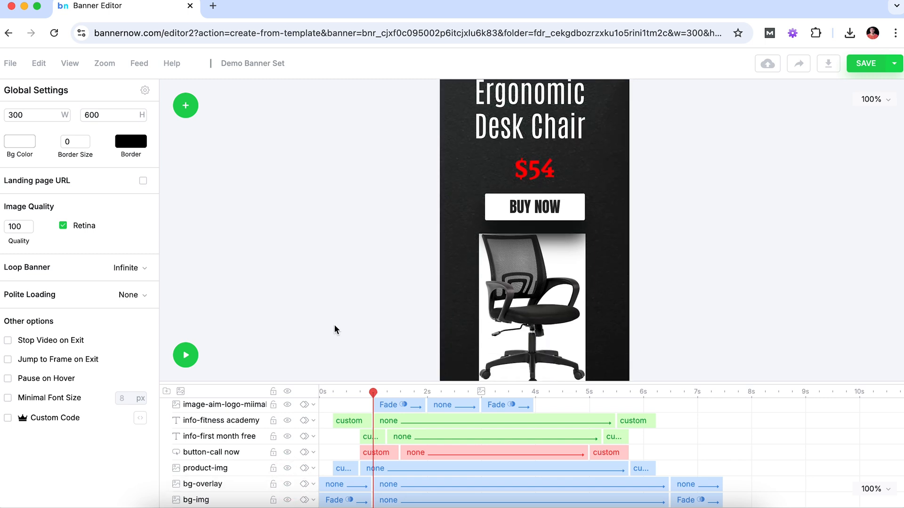
pyautogui.moveTo(373, 394); pyautogui.dragTo(347, 394)
pyautogui.click(873, 98)
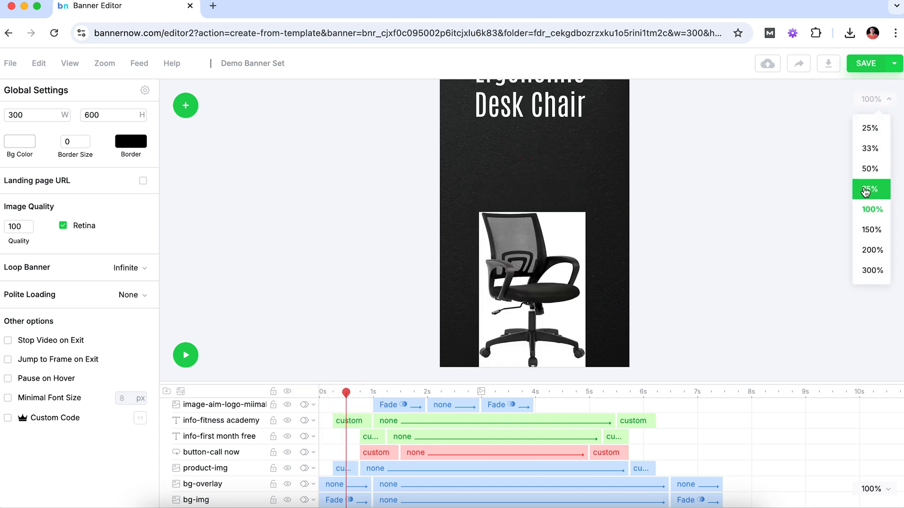
pyautogui.click(872, 194)
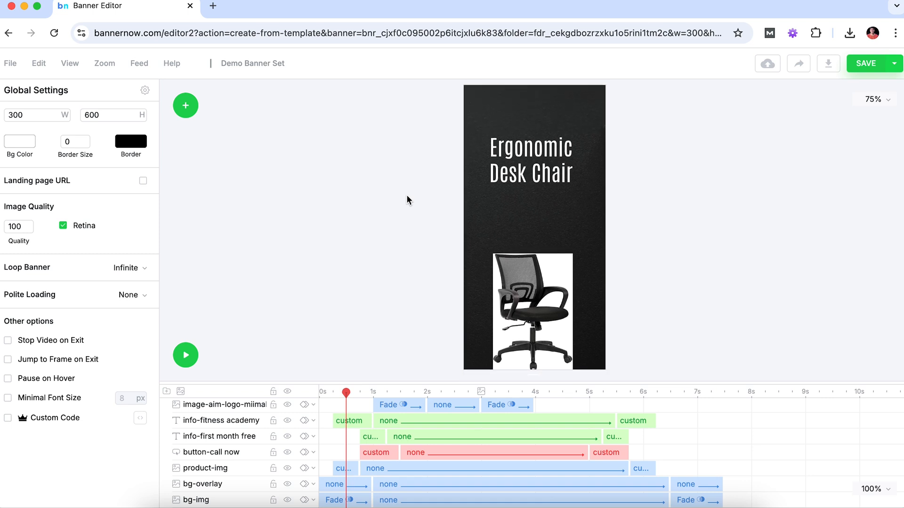
pyautogui.moveTo(346, 388); pyautogui.dragTo(602, 407)
pyautogui.moveTo(467, 394); pyautogui.dragTo(673, 411)
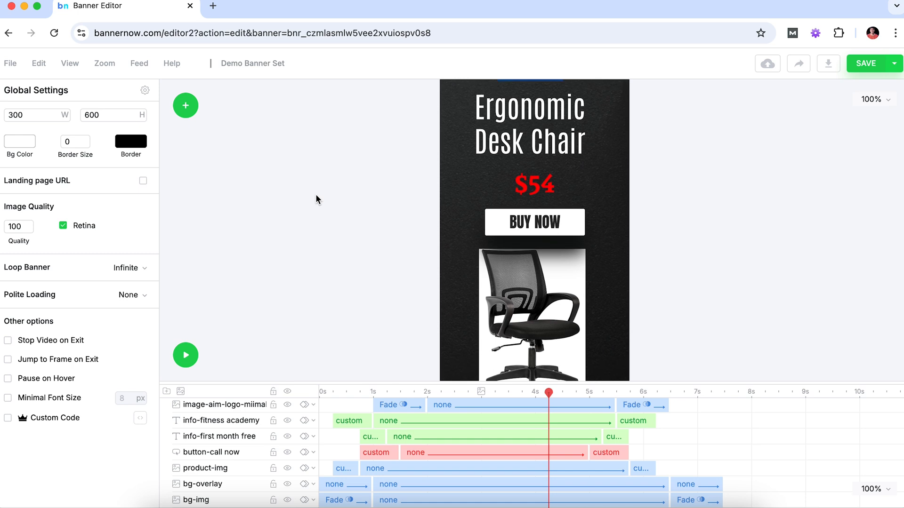
pyautogui.click(186, 352)
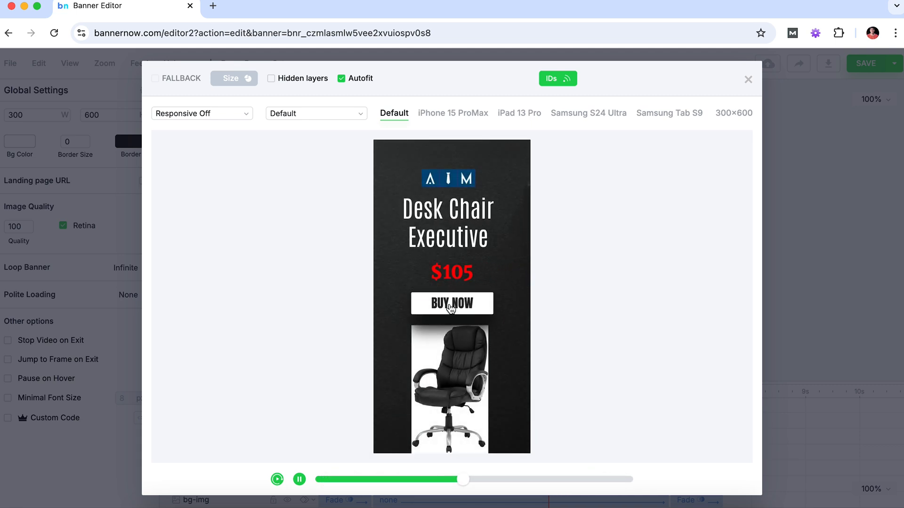
pyautogui.press('Escape')
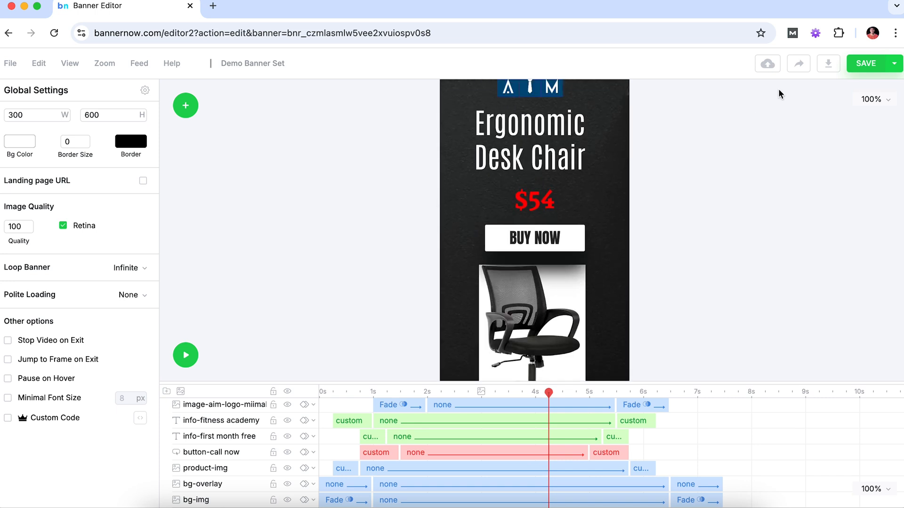
# Export the banner as a GIF sequence at 20 fps and 100% quality for feed item IDs 1,2,3,4 and download the files
pyautogui.click(828, 70)
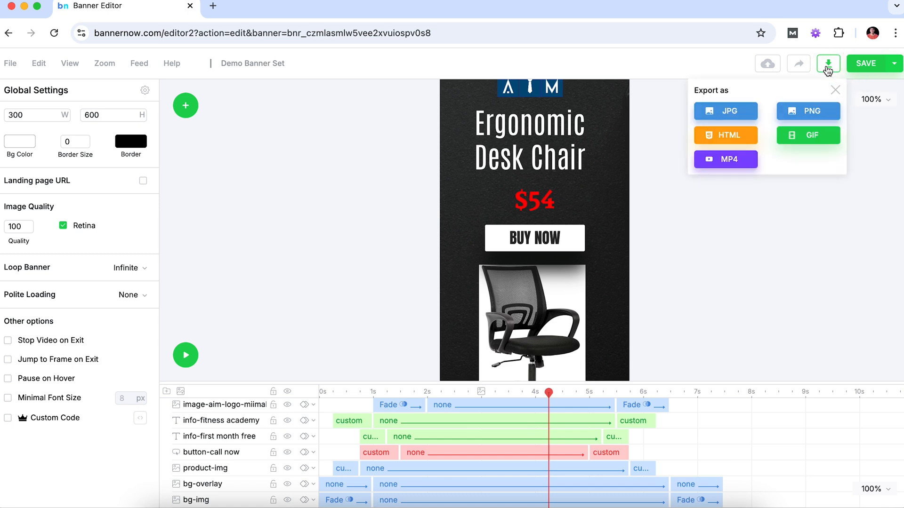
pyautogui.click(802, 136)
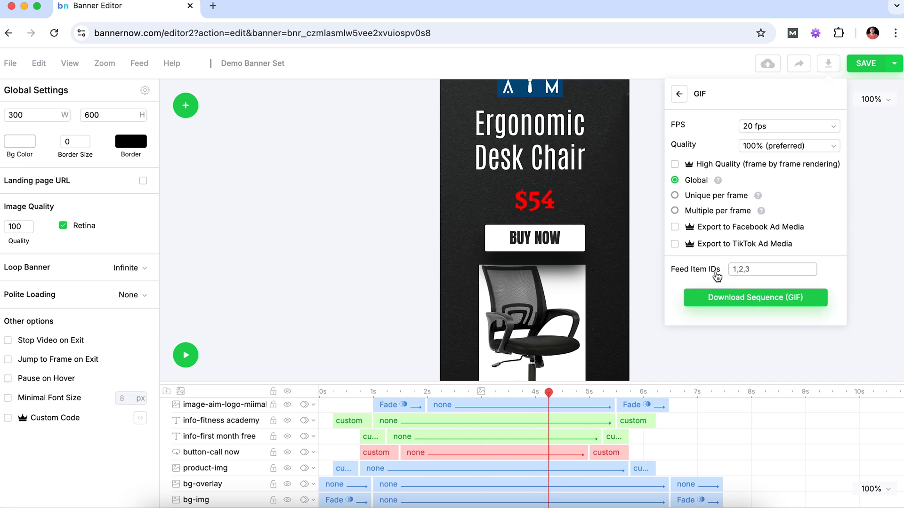
pyautogui.click(746, 270)
pyautogui.click(730, 305)
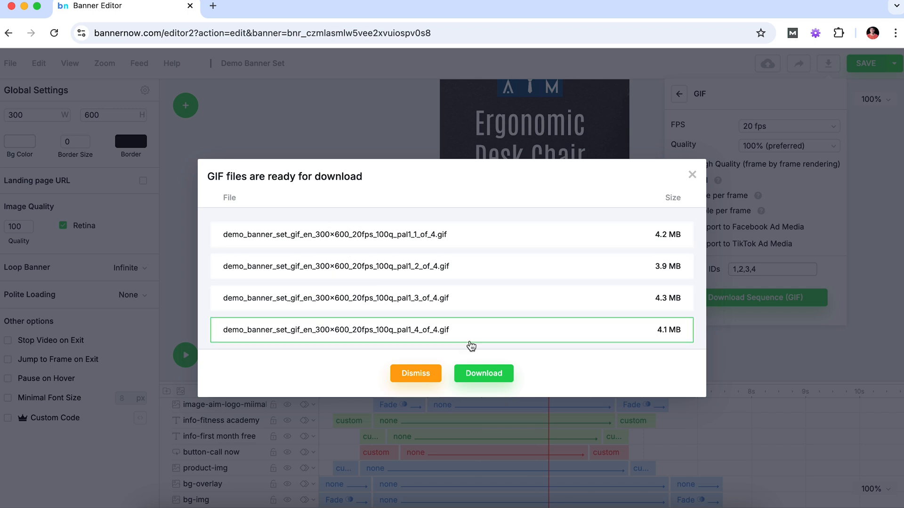
pyautogui.click(482, 379)
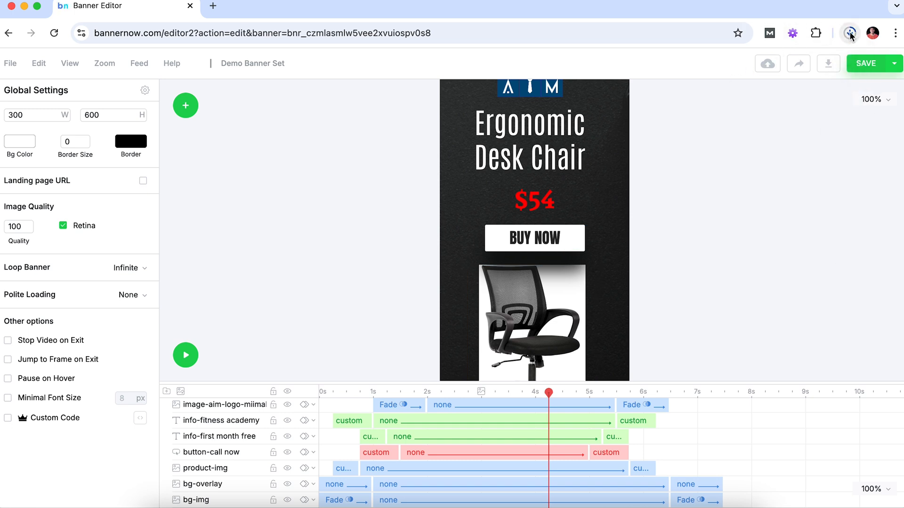
# Open the downloaded demo_banner_set_gif_bulk archive in Finder and view its first GIF in Preview
pyautogui.click(850, 33)
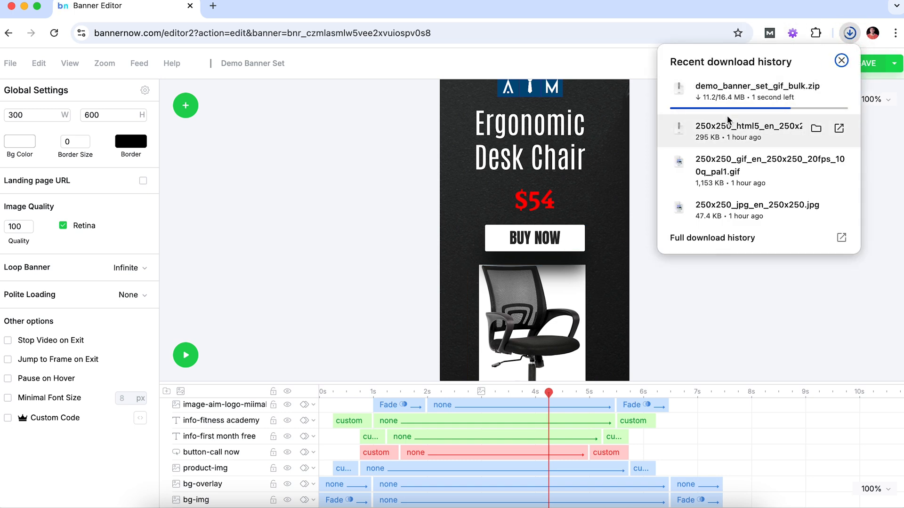
pyautogui.click(719, 92)
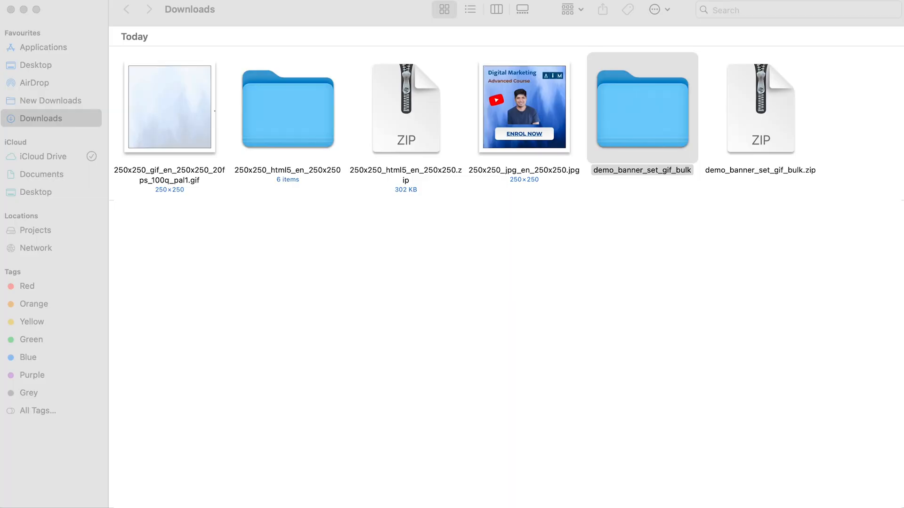
pyautogui.doubleClick(647, 131)
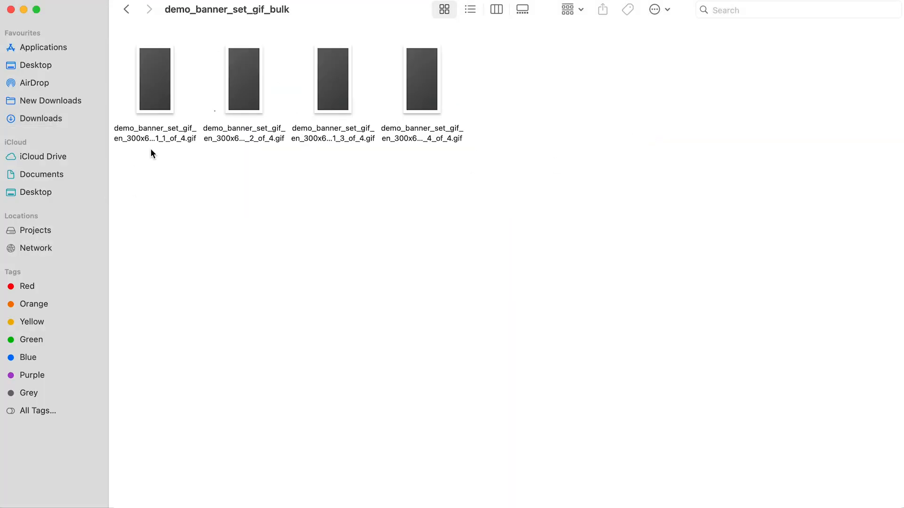
pyautogui.doubleClick(151, 89)
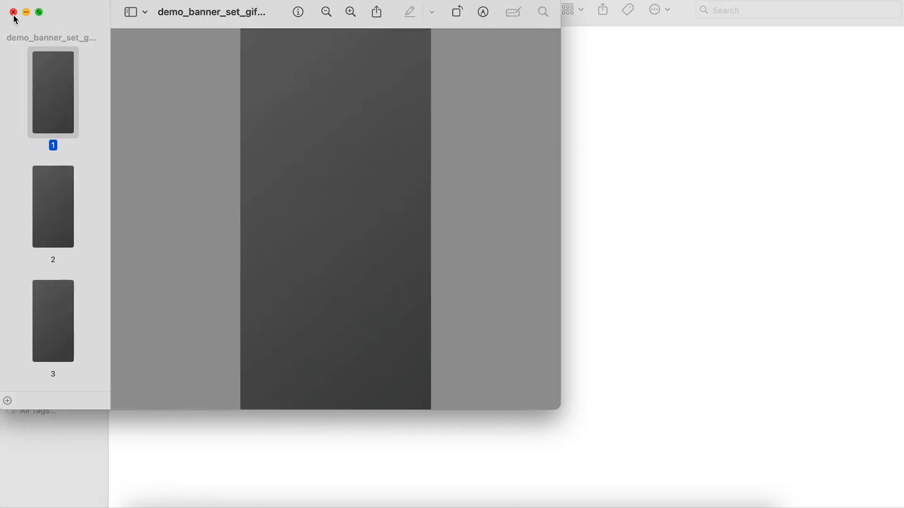
pyautogui.click(14, 12)
pyautogui.click(190, 177)
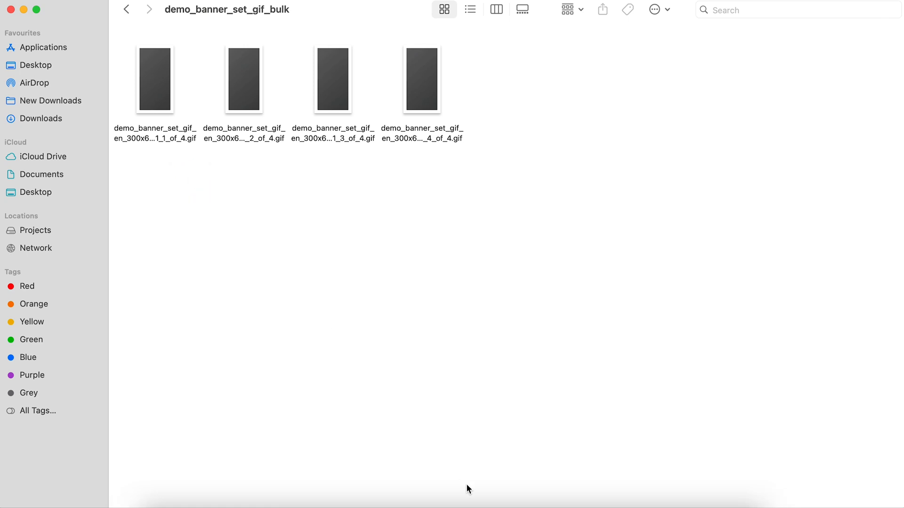
# Switch back to BannerNow in the browser and save the banner
pyautogui.click(375, 504)
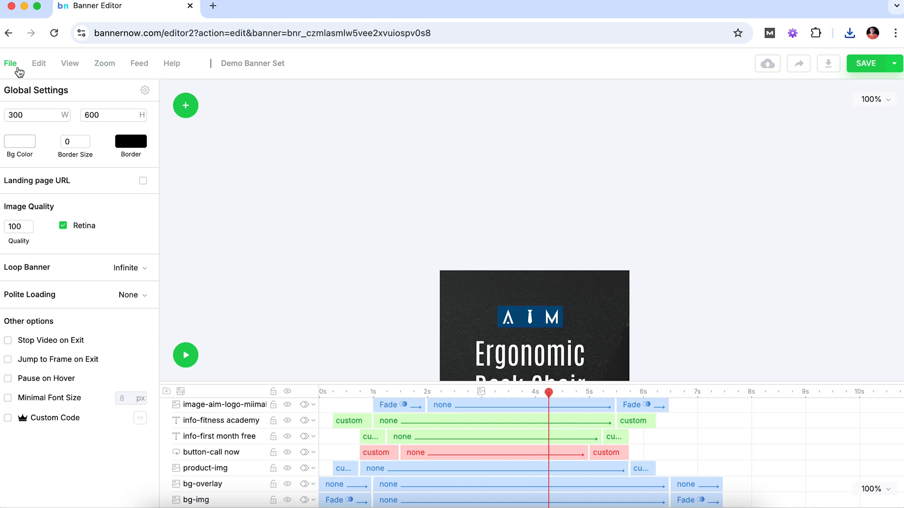
pyautogui.click(853, 64)
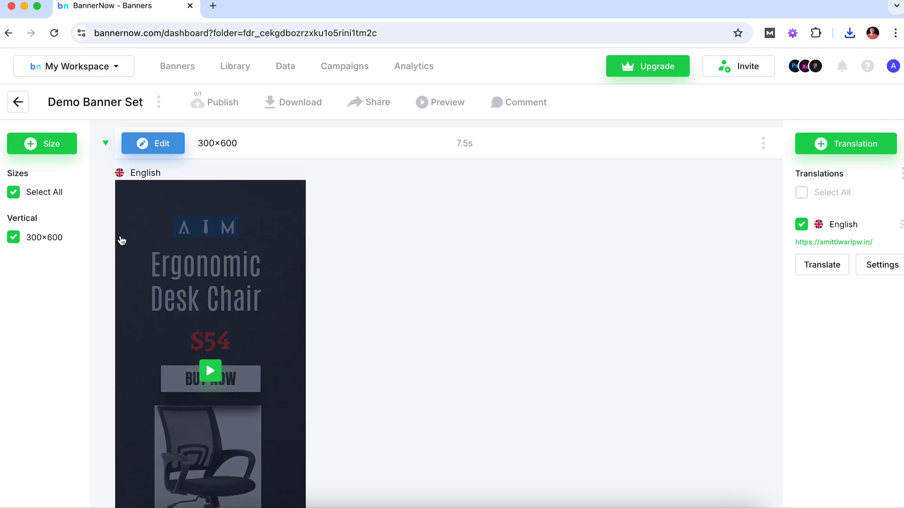
# Add a 250×250 size to Demo Banner Set by reusing the 300×600 design with Autoresize
pyautogui.click(33, 148)
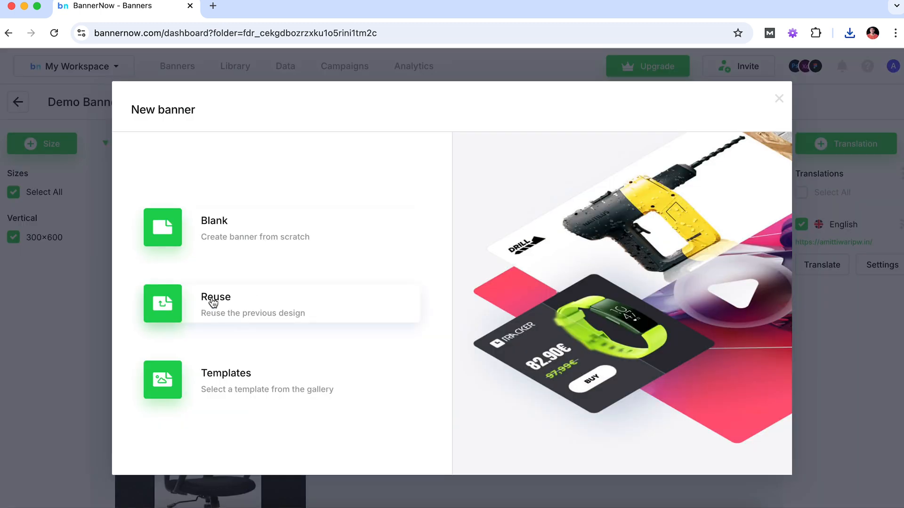
pyautogui.click(275, 310)
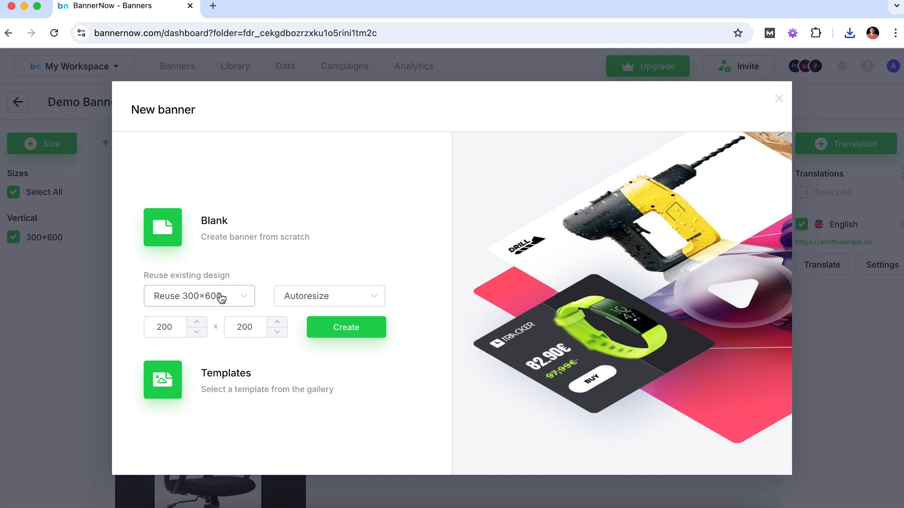
pyautogui.moveTo(173, 327); pyautogui.dragTo(161, 326)
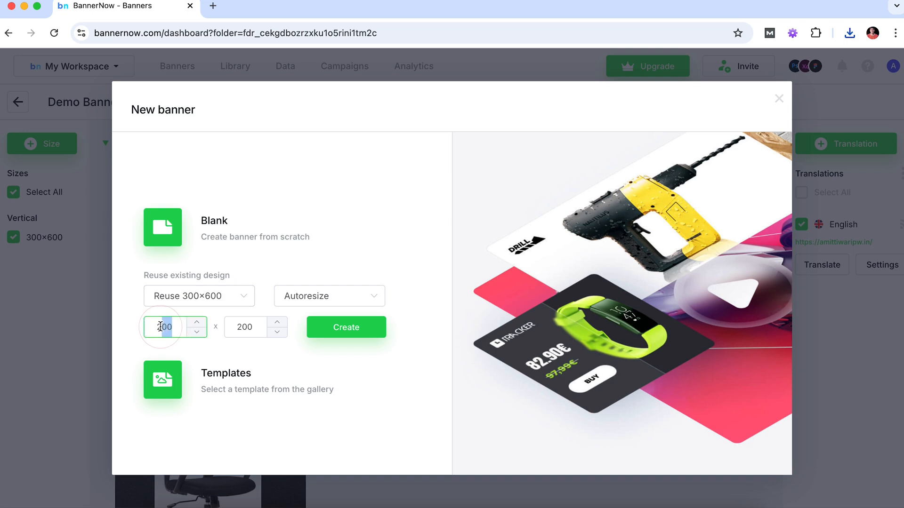
pyautogui.write('50')
pyautogui.moveTo(252, 327); pyautogui.dragTo(244, 328)
pyautogui.write('5')
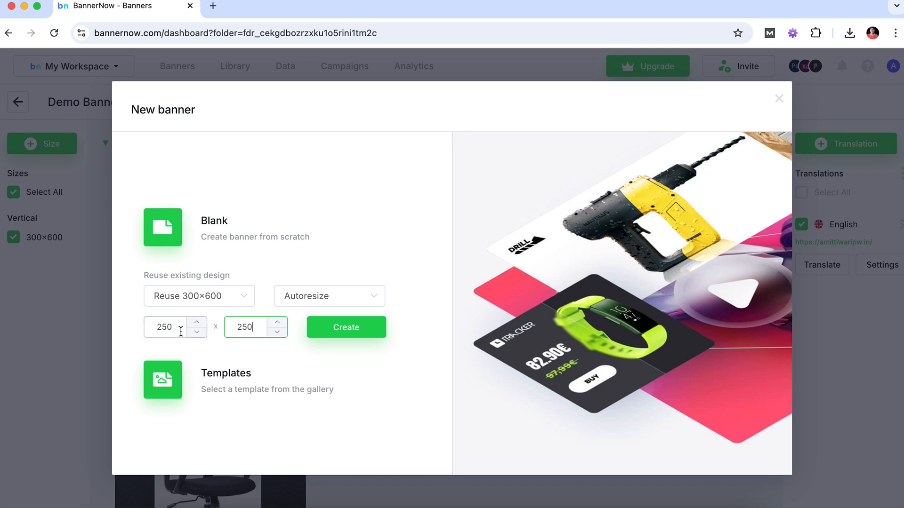
pyautogui.click(340, 326)
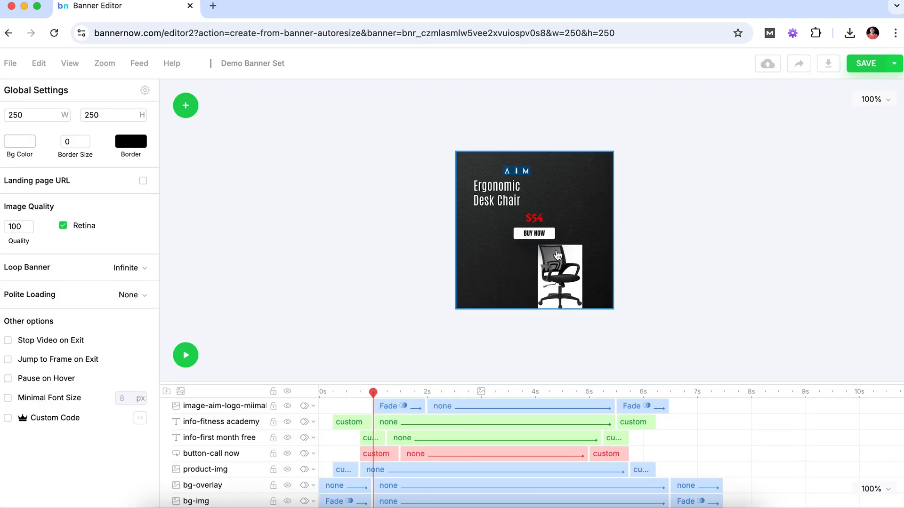
# Move the timeline playhead to about 3.5 s, inside all layers' hold phases, and dismiss the error dialogs
pyautogui.moveTo(372, 391)
pyautogui.mouseDown()
pyautogui.moveTo(327, 394)
pyautogui.moveTo(359, 393)
pyautogui.mouseUp()
pyautogui.click(467, 311)
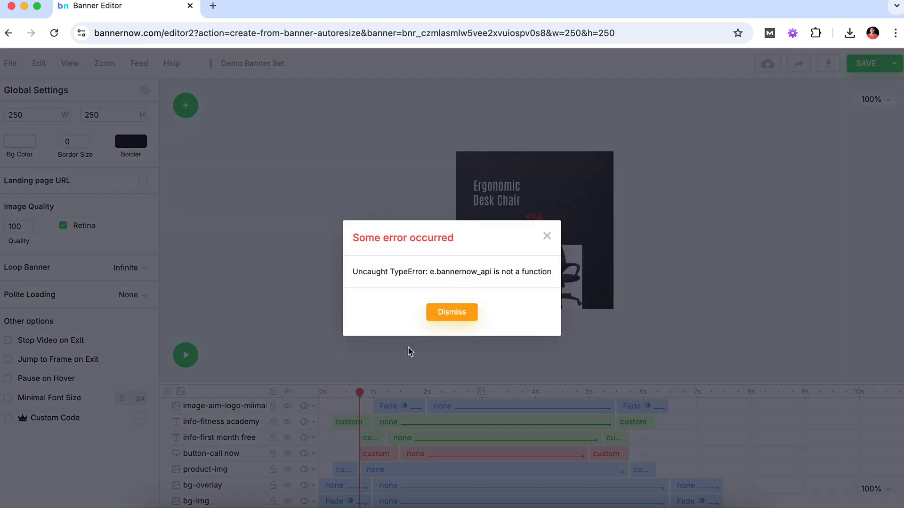
pyautogui.click(453, 315)
pyautogui.click(504, 392)
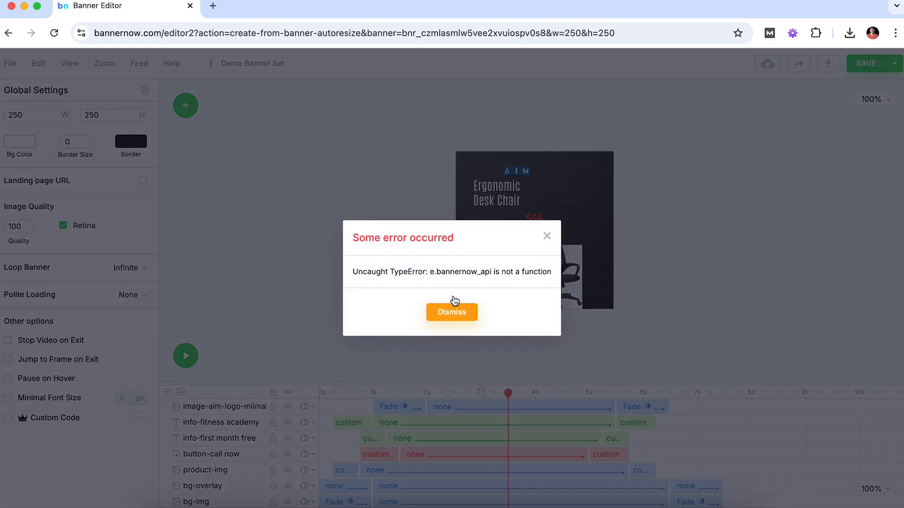
pyautogui.click(456, 312)
# Shift the headline and AIM logo to the banner's horizontal middle, enlarge the logo, and widen the headline box to about 168 px
pyautogui.click(511, 200)
pyautogui.moveTo(511, 201); pyautogui.dragTo(551, 201)
pyautogui.moveTo(517, 172); pyautogui.dragTo(526, 171)
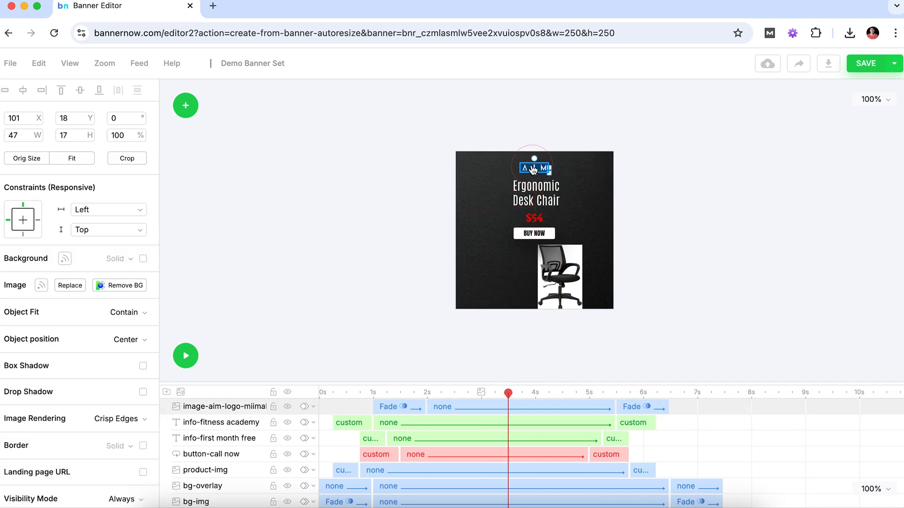
pyautogui.click(541, 205)
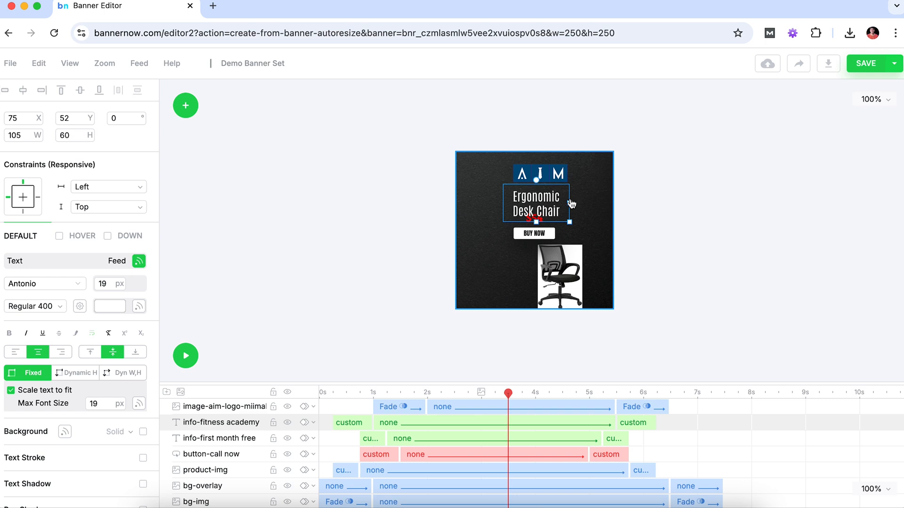
pyautogui.moveTo(569, 203); pyautogui.dragTo(541, 209)
# Move the chair image to the banner's lower left and place the BUY NOW button beside it, about 114×32 px with 20 px text
pyautogui.moveTo(556, 273); pyautogui.dragTo(486, 270)
pyautogui.moveTo(537, 237); pyautogui.dragTo(600, 276)
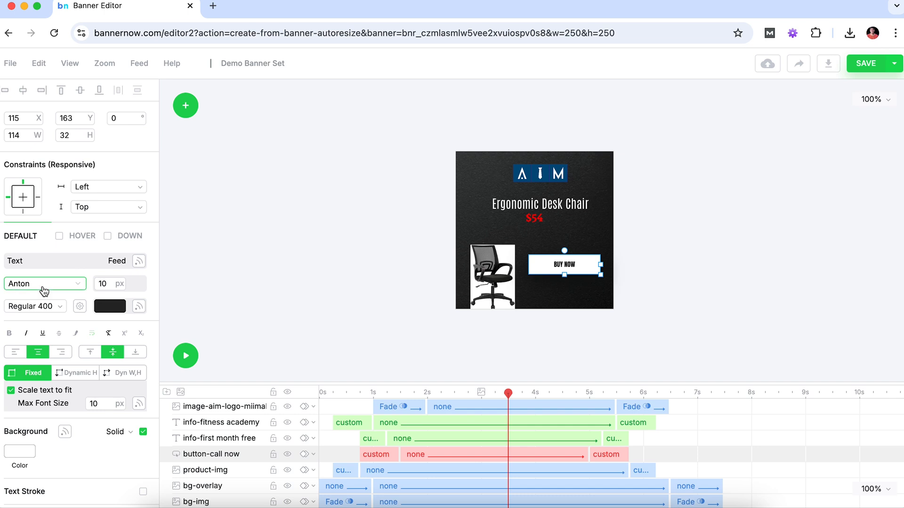
pyautogui.click(94, 284)
pyautogui.write('20')
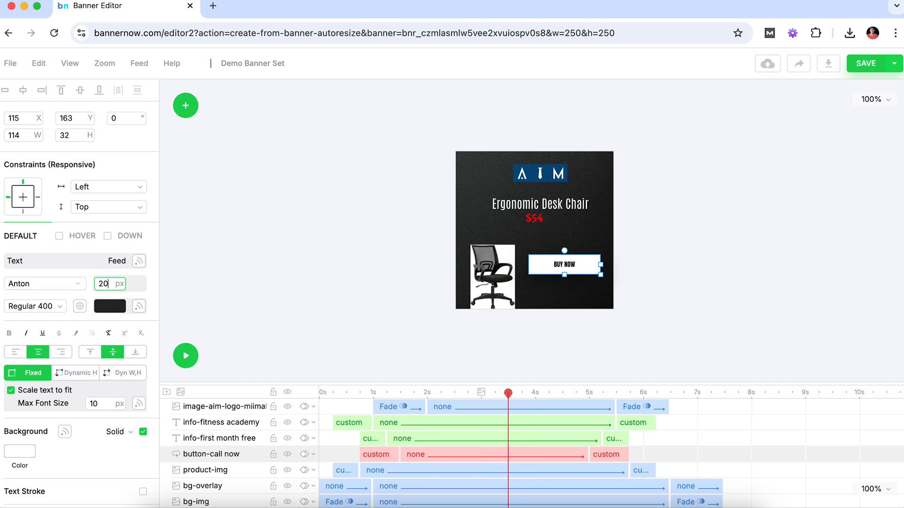
pyautogui.press('Return')
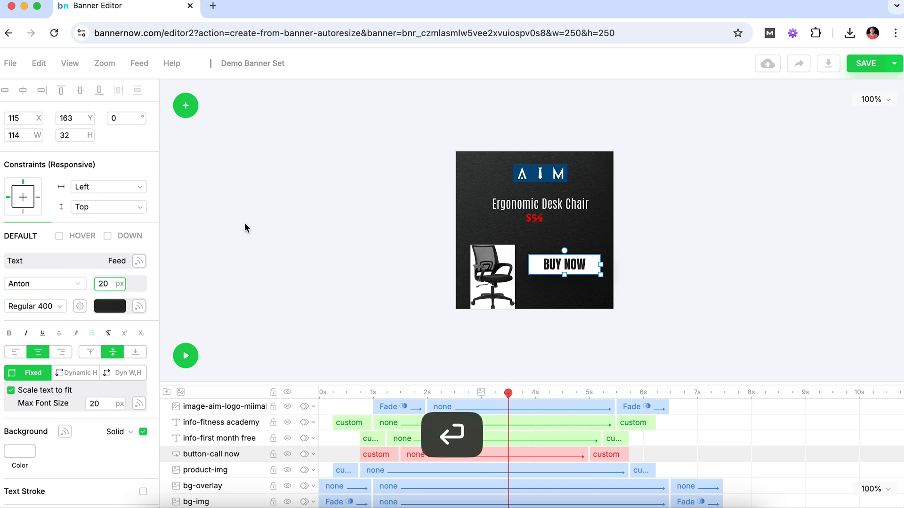
pyautogui.moveTo(547, 266); pyautogui.dragTo(549, 285)
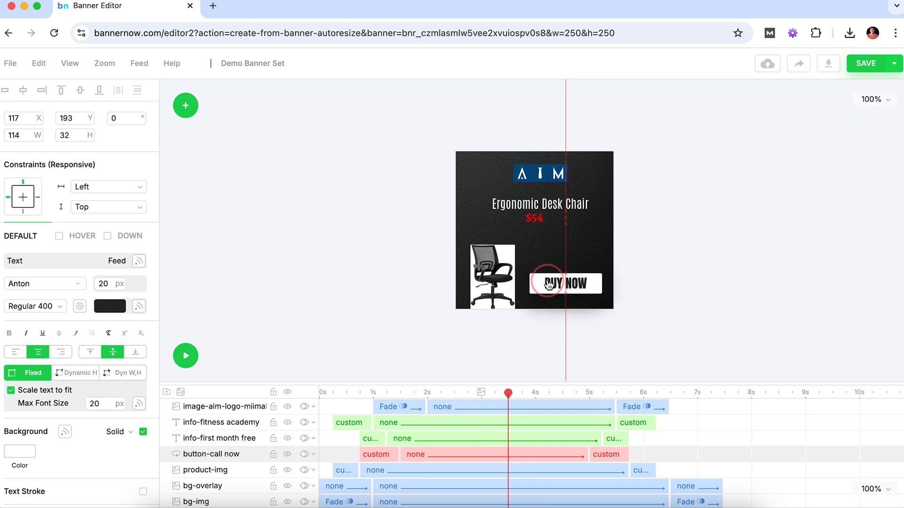
# Shift the headline up and left, place the price just above the BUY NOW button, and set the price's font size to 40 px
pyautogui.click(535, 218)
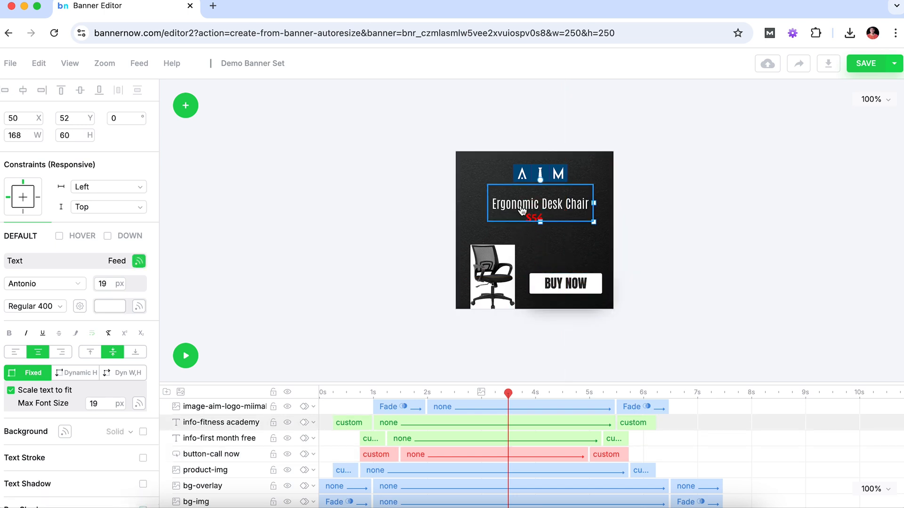
pyautogui.moveTo(522, 211); pyautogui.dragTo(502, 206)
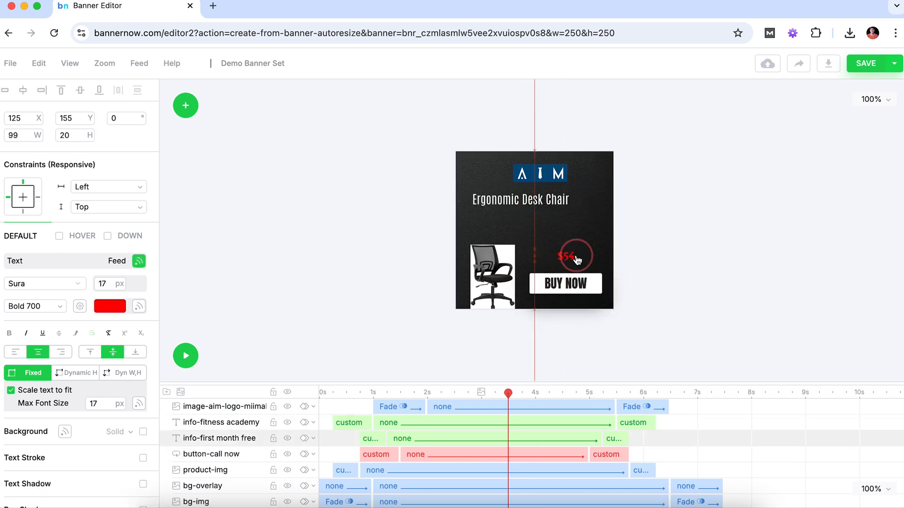
pyautogui.moveTo(575, 259); pyautogui.dragTo(575, 258)
pyautogui.click(99, 284)
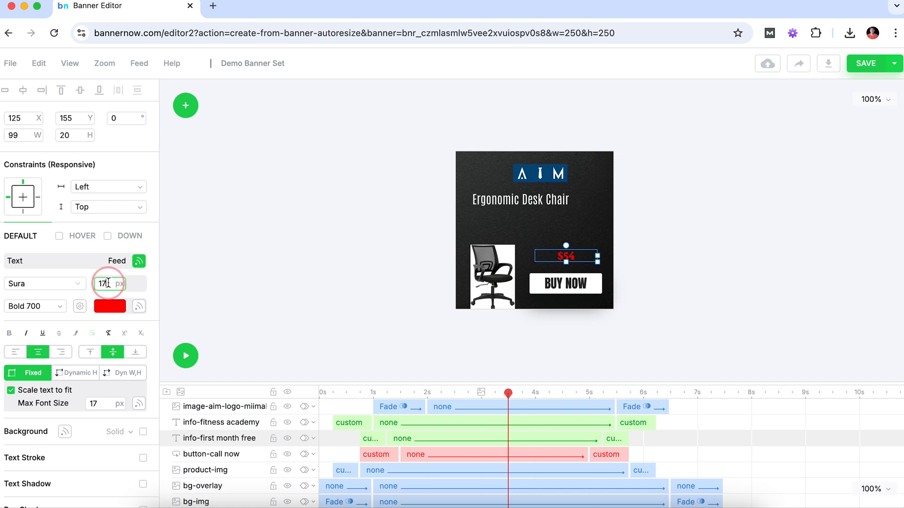
pyautogui.write('40')
pyautogui.press('Return')
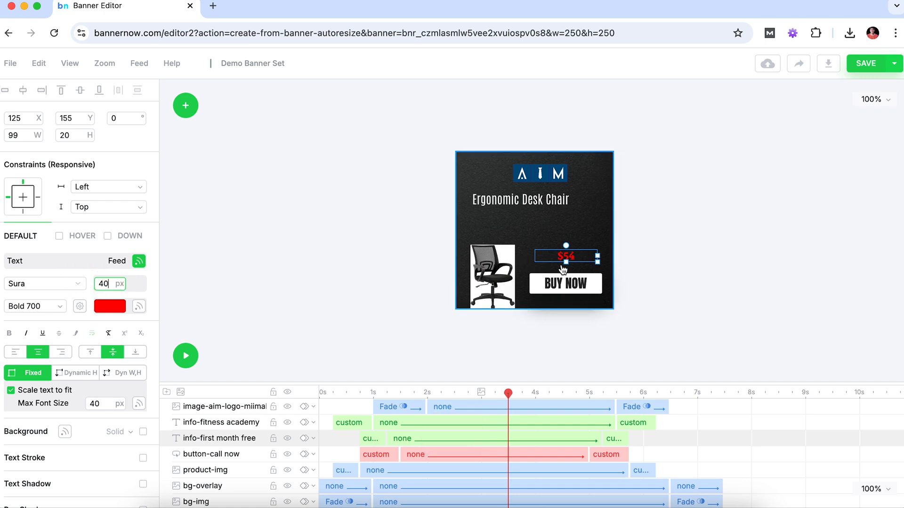
# Set the headline's font size to 24 px in a box of about 202×72 px, and lower the AIM logo just above it
pyautogui.click(123, 284)
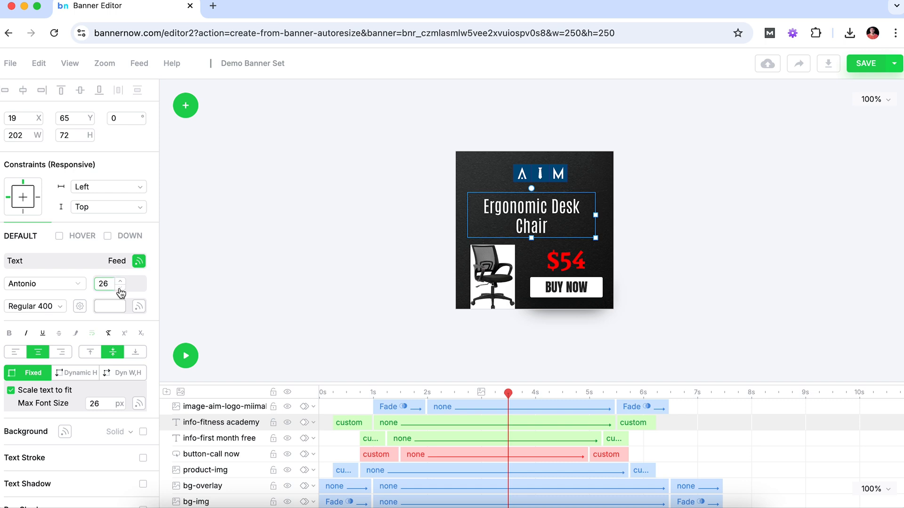
pyautogui.click(120, 289)
pyautogui.click(120, 289)
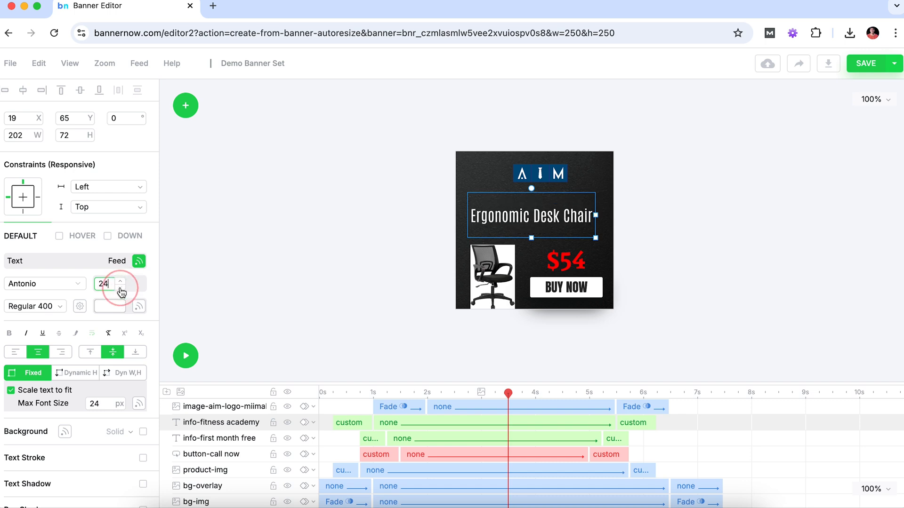
pyautogui.click(523, 180)
pyautogui.moveTo(523, 179); pyautogui.dragTo(518, 188)
# Check the resized banner's frames at about 0.5 s and 2.2 s on the timeline, dismissing the error dialogs
pyautogui.click(323, 394)
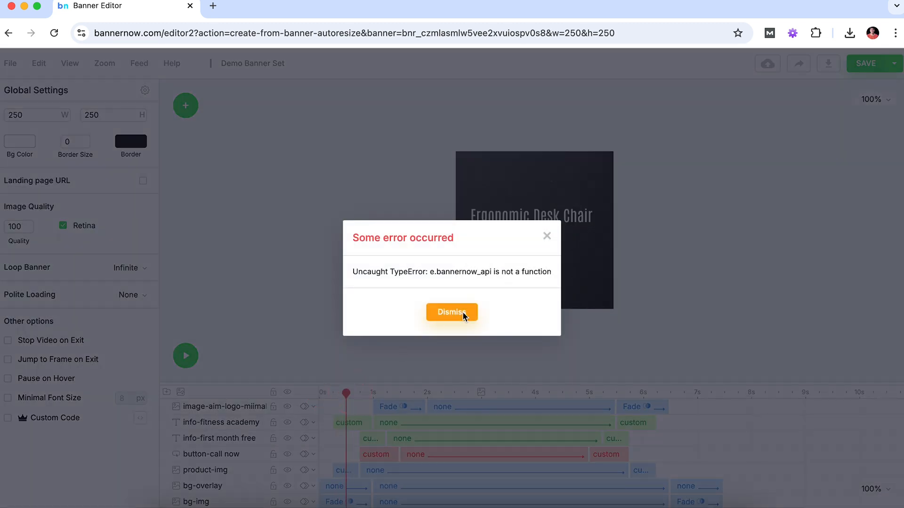
pyautogui.click(462, 312)
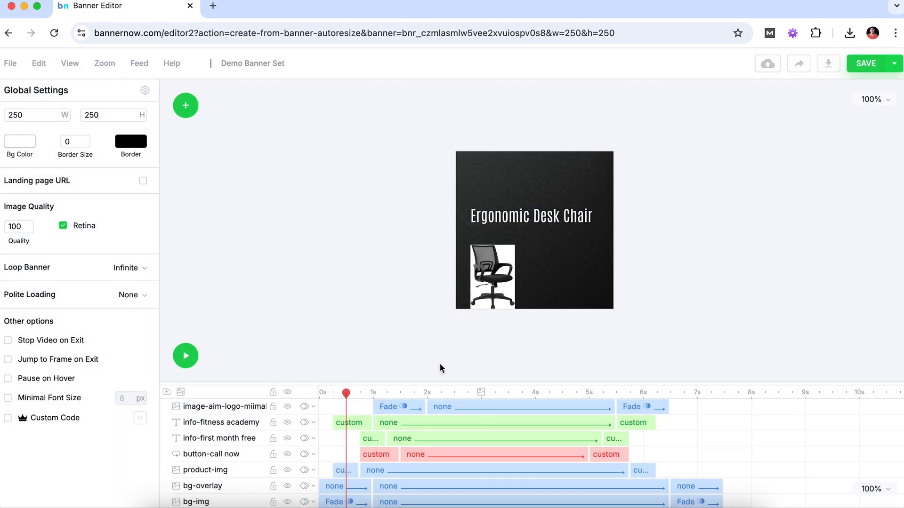
pyautogui.click(440, 393)
pyautogui.click(448, 311)
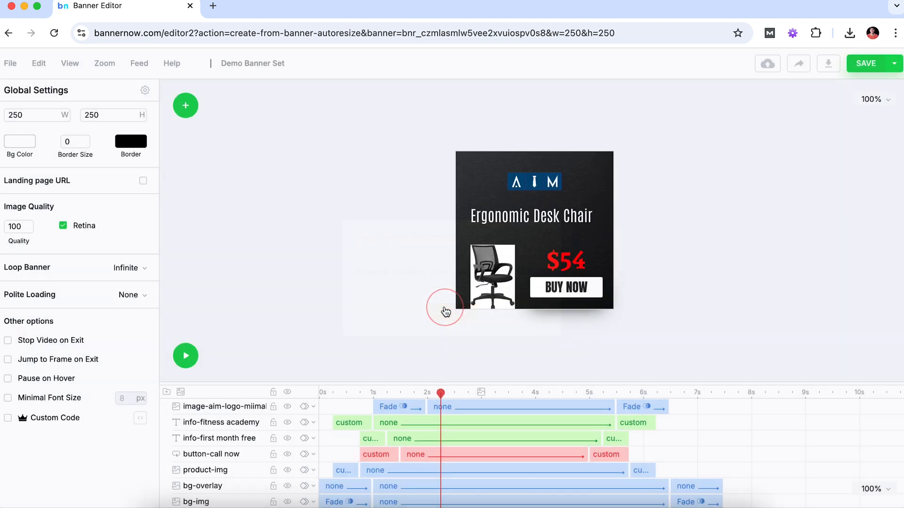
# Save the 250×250 banner and review it alongside the 300×600 version in the bannerset
pyautogui.click(866, 65)
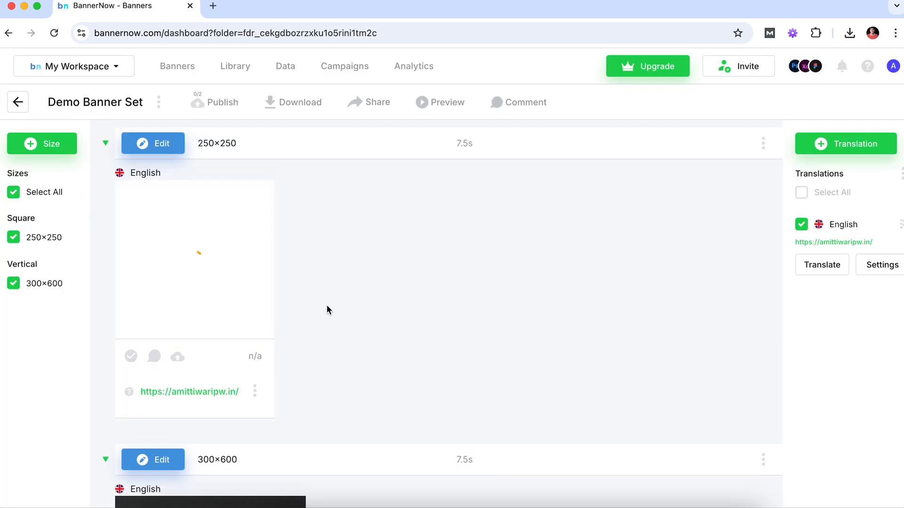
pyautogui.scroll(-6, 329, 310)
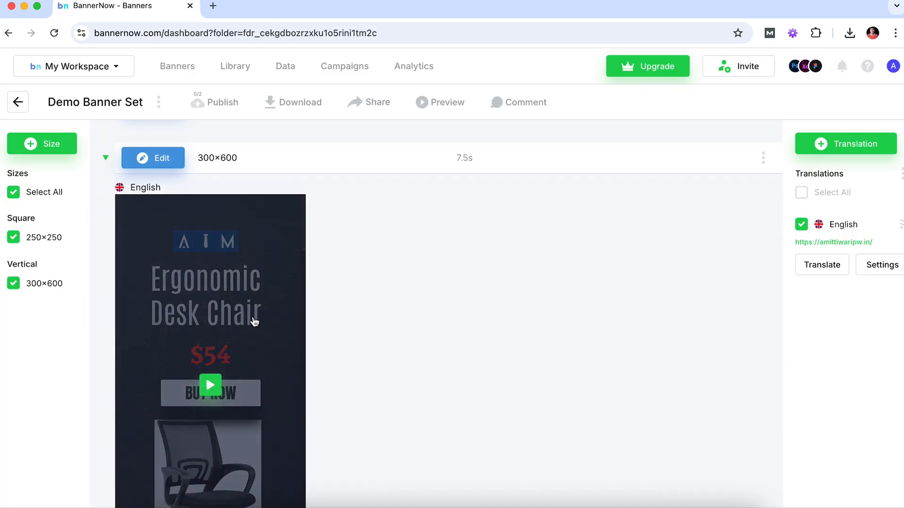
pyautogui.scroll(1, 255, 321)
pyautogui.scroll(5, 260, 306)
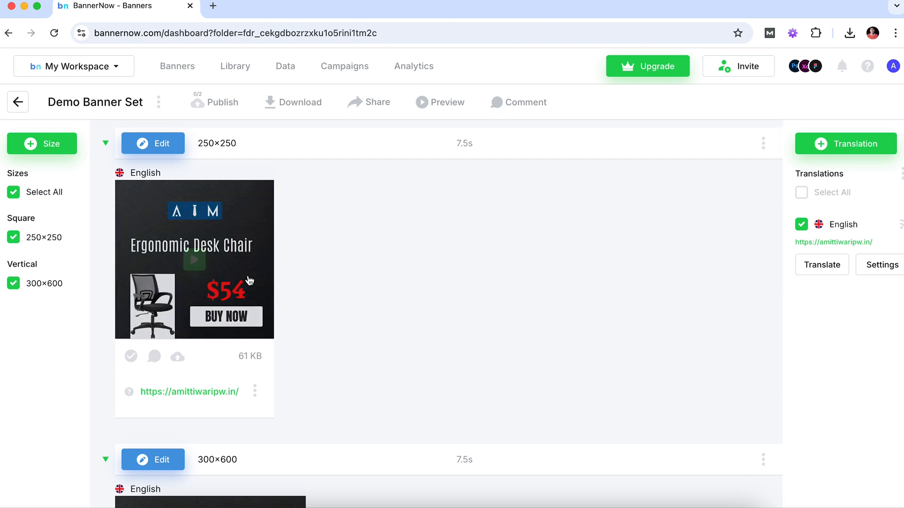
pyautogui.scroll(-7, 222, 280)
pyautogui.scroll(7, 223, 279)
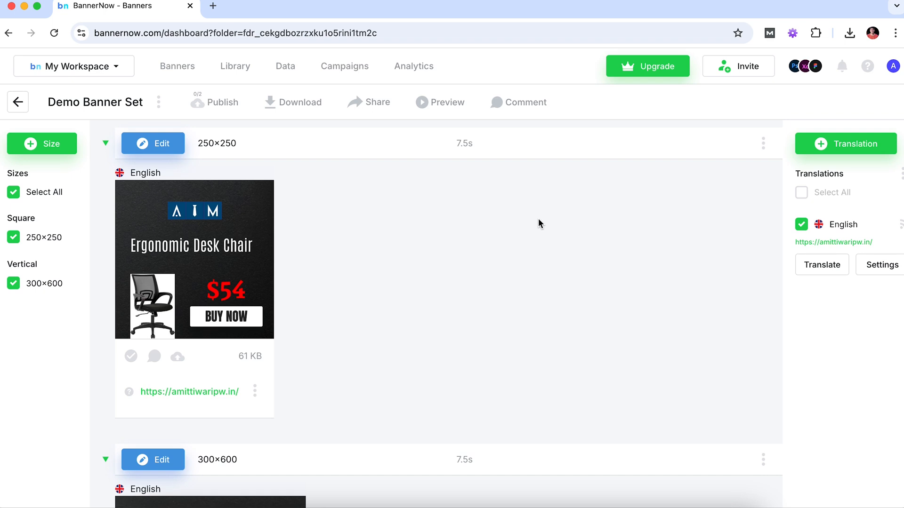
# Go from the bannerset's translation options to the languages library and start adding a new language
pyautogui.click(842, 153)
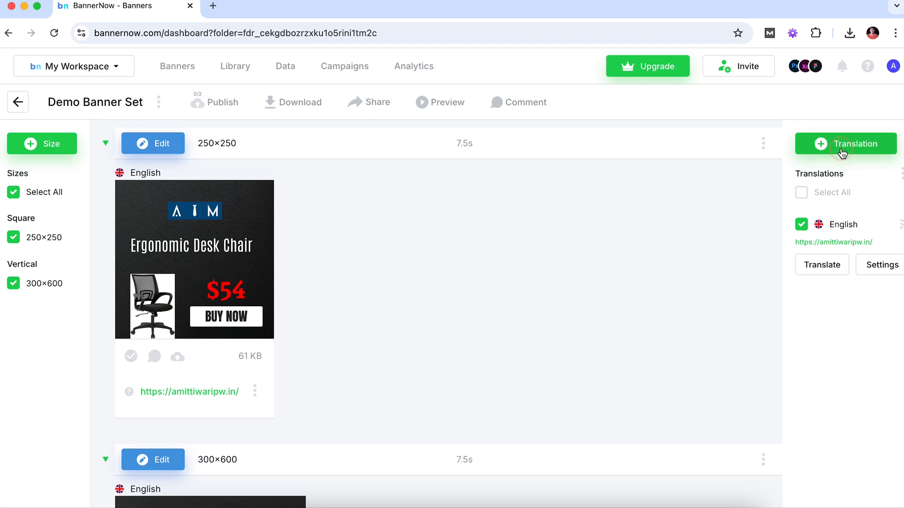
pyautogui.click(480, 332)
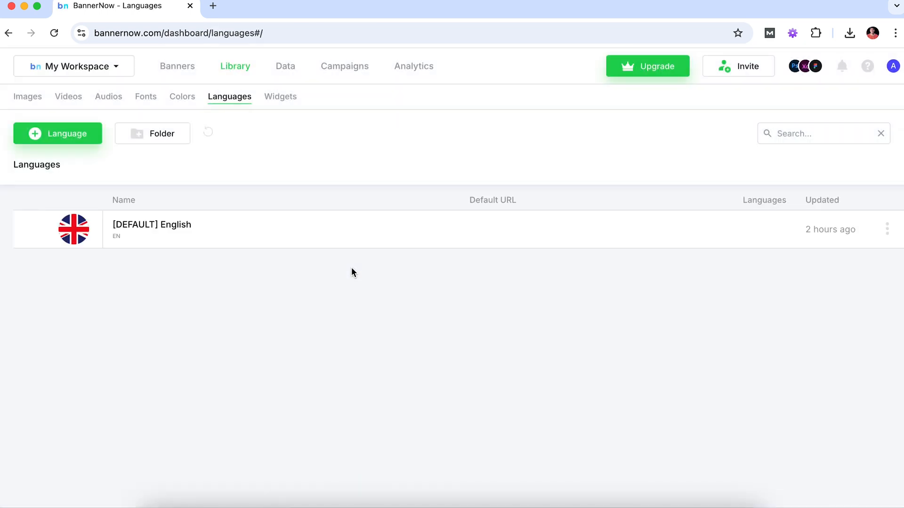
pyautogui.click(74, 145)
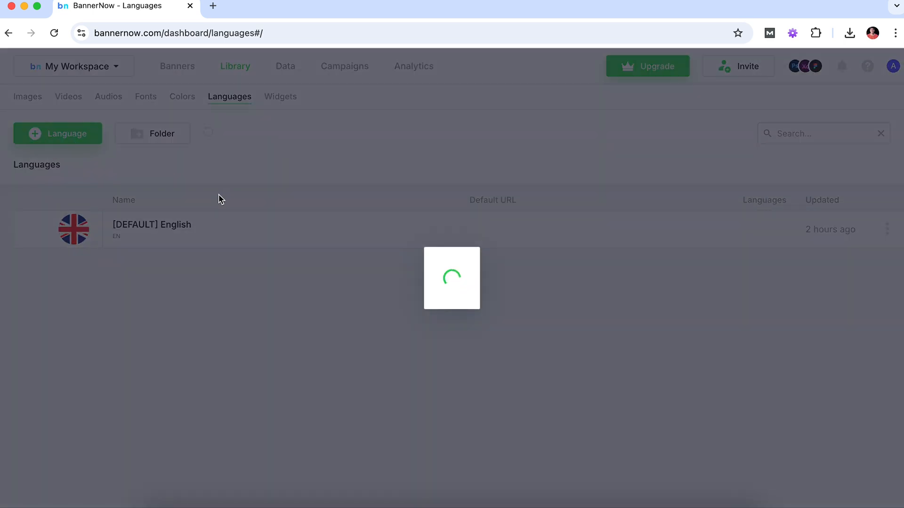